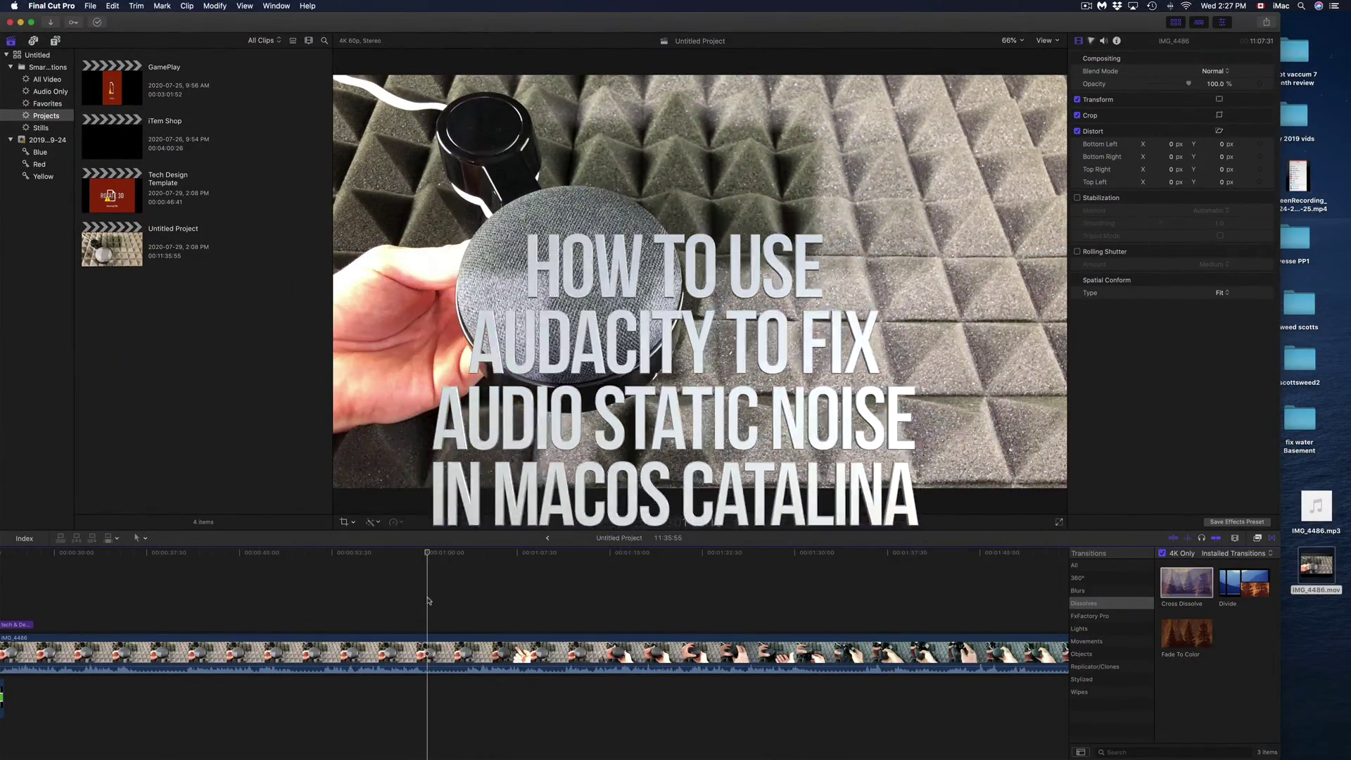
Play the IMG_4486 clip to hear the static, replaying 59:02–1:02:27 louder, then show all windows.
{"action": "key", "text": "space"}
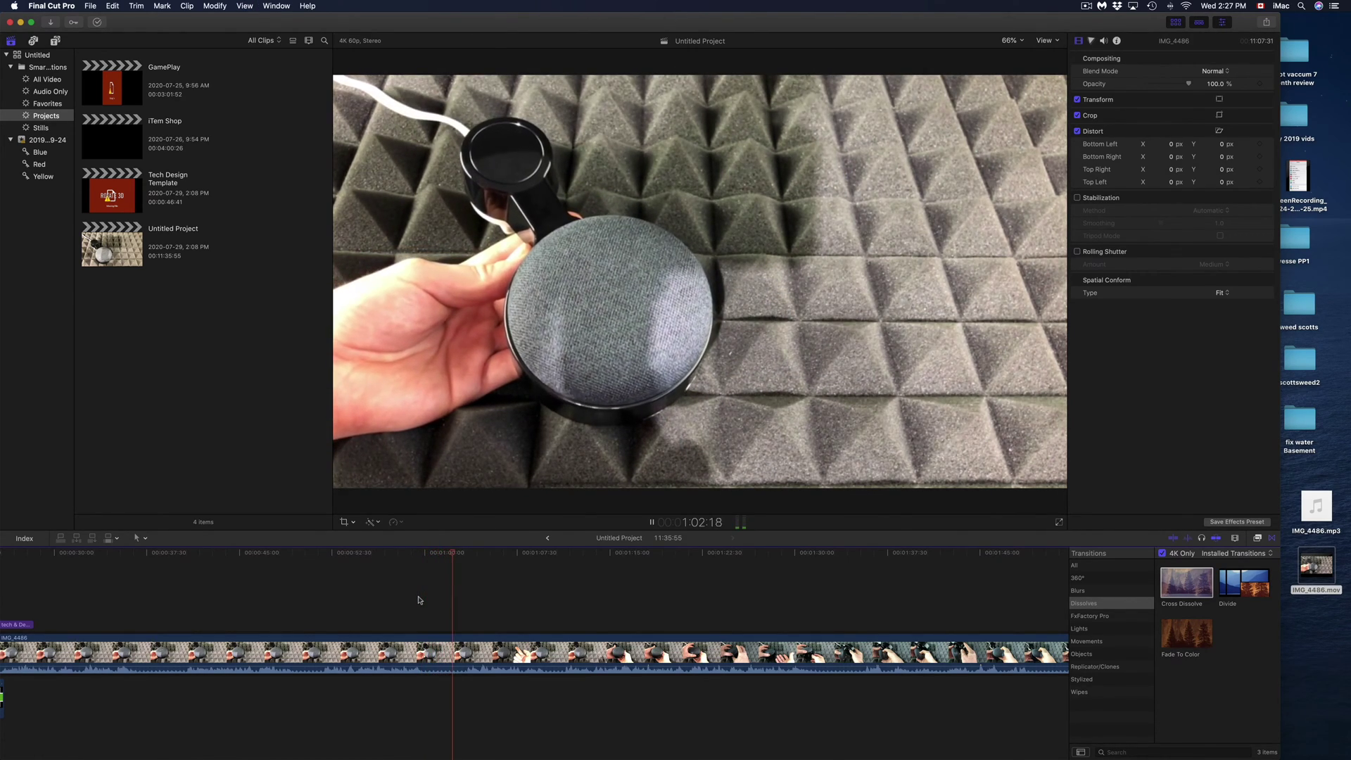
{"action": "key", "text": "space"}
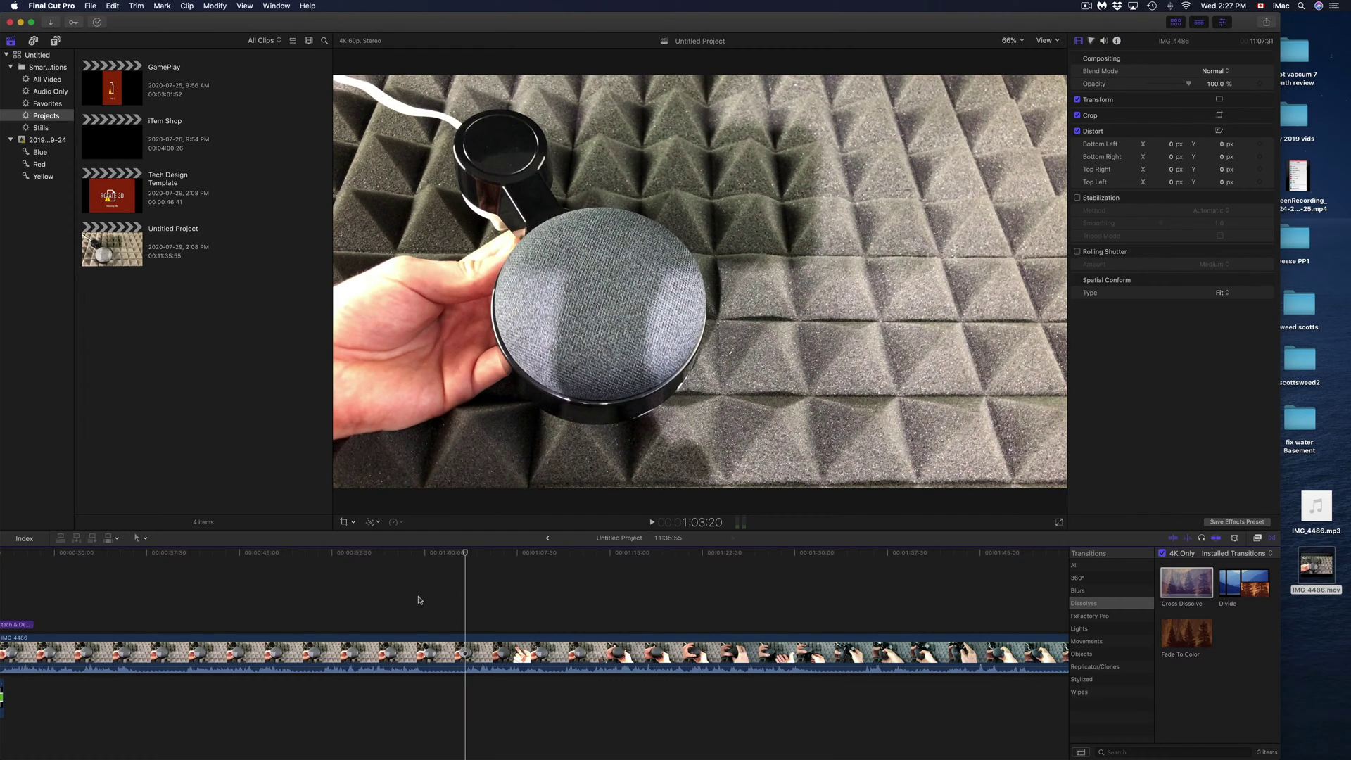
{"action": "left_click", "coordinate": [415, 601]}
{"action": "key", "text": "XF86AudioRaiseVolume"}
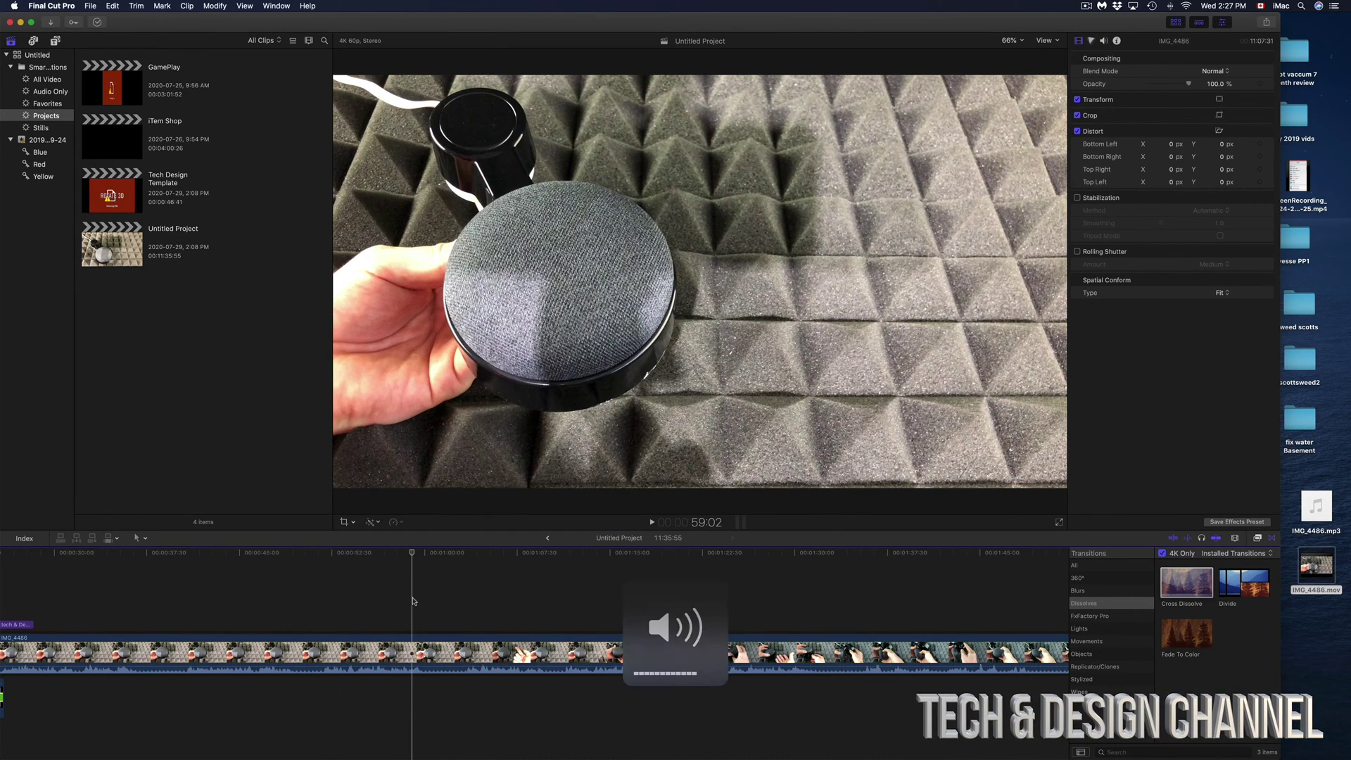
{"action": "key", "text": "space"}
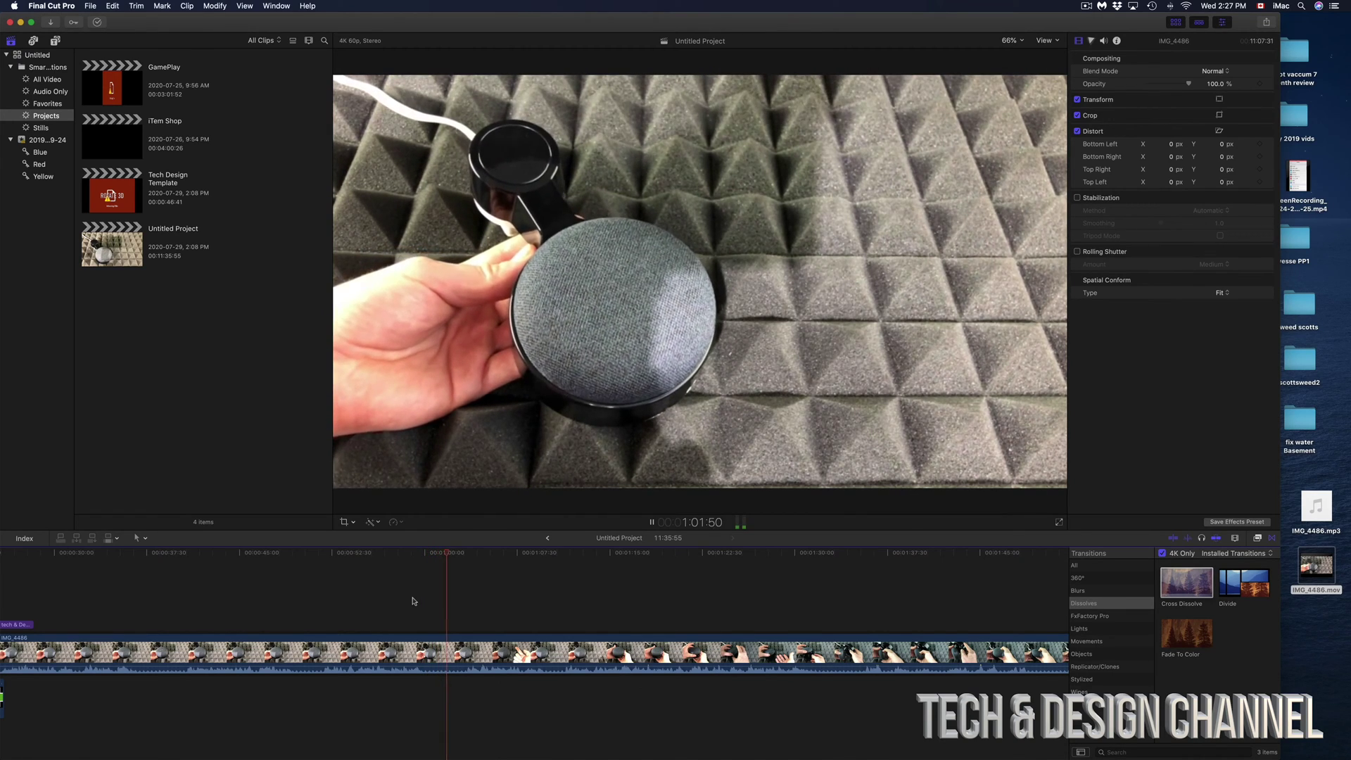
{"action": "key", "text": "space"}
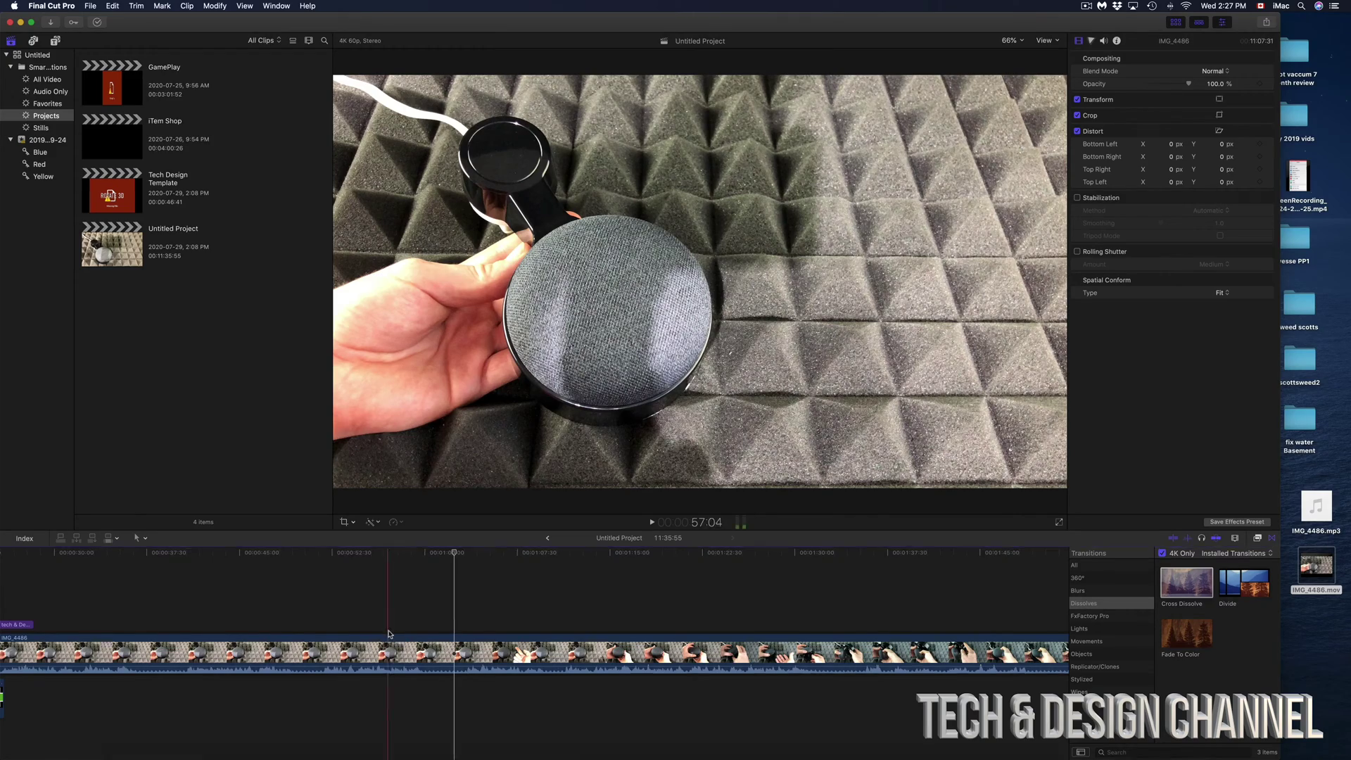
{"action": "key", "text": "ctrl+Up"}
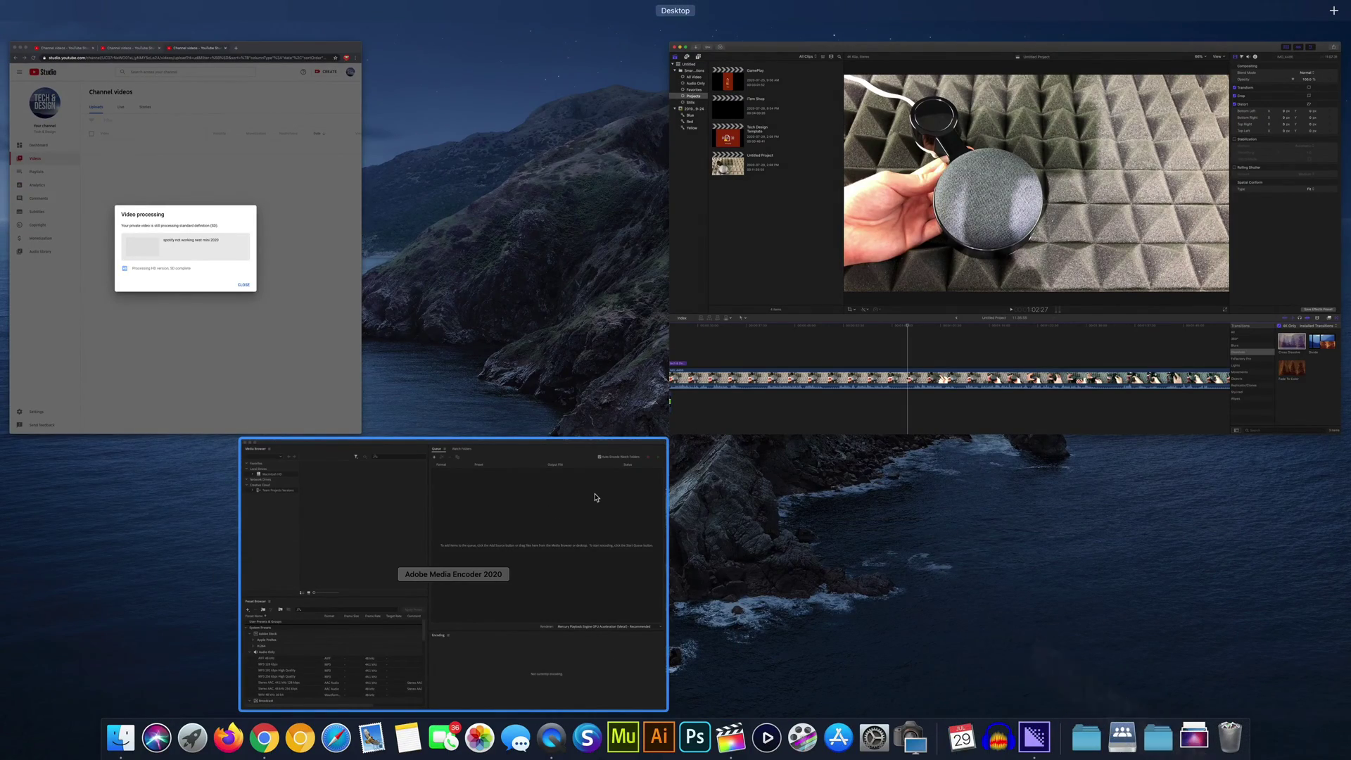
Return to Final Cut Pro and show the clip's Audio inspector with Volume and Noise Removal.
{"action": "left_click", "coordinate": [809, 396]}
{"action": "left_click", "coordinate": [595, 635]}
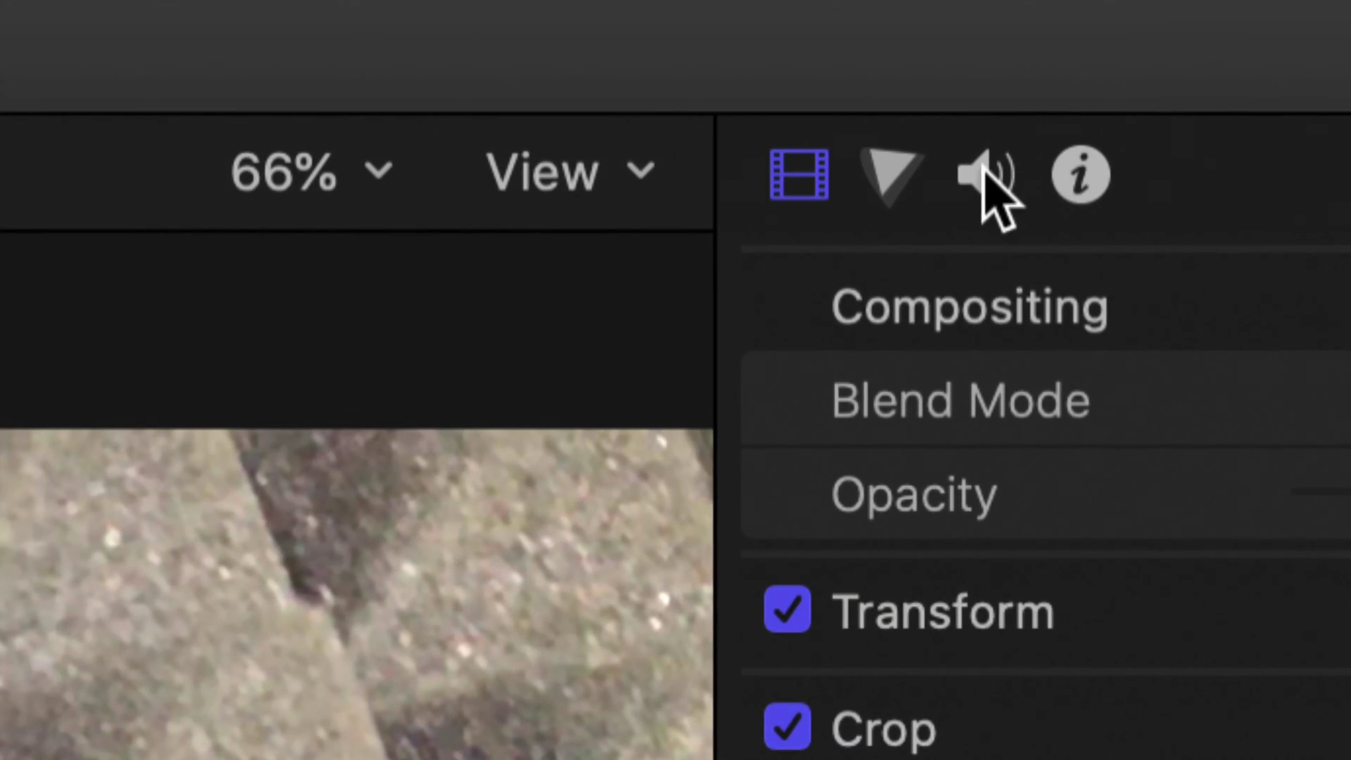
{"action": "left_click", "coordinate": [984, 172]}
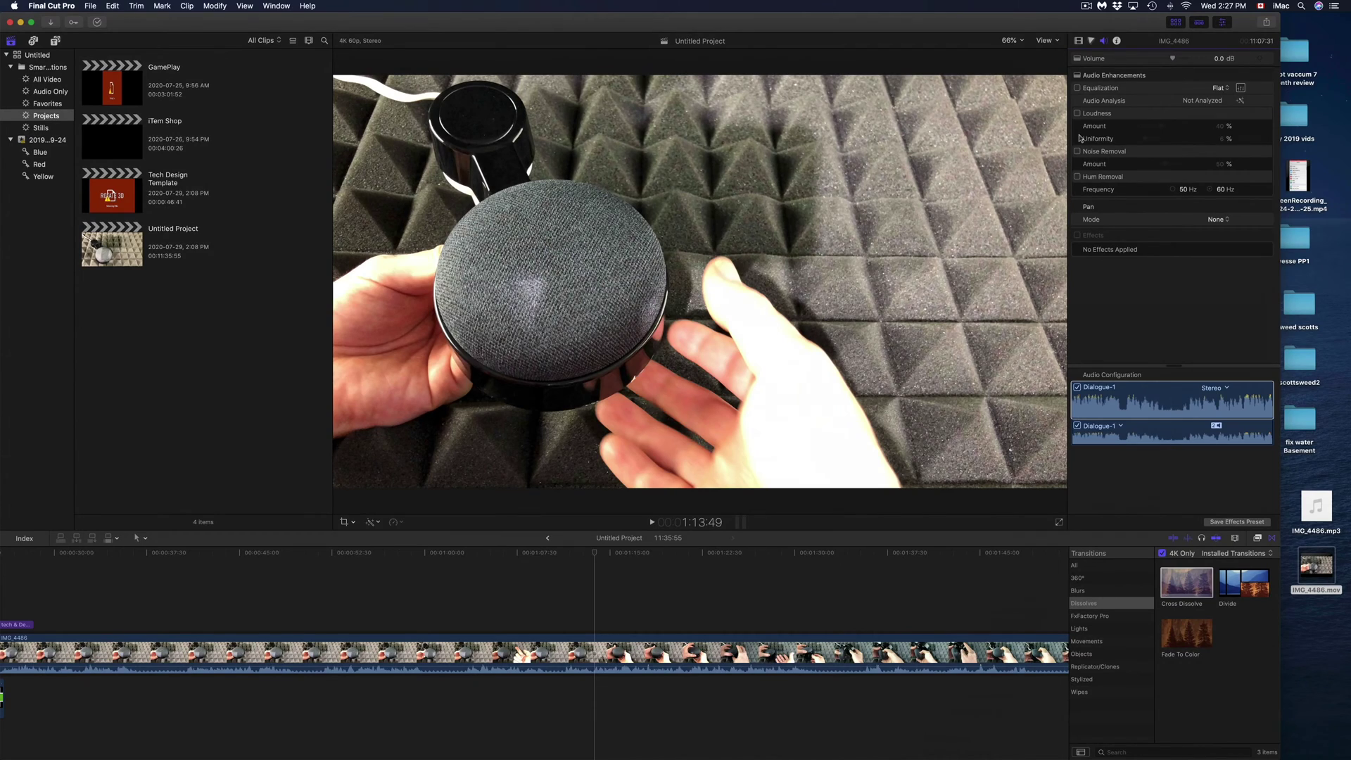
Replay the clip from 1:00:08 to 1:02:19, then bring Final Cut Pro back via Mission Control.
{"action": "left_click", "coordinate": [427, 612]}
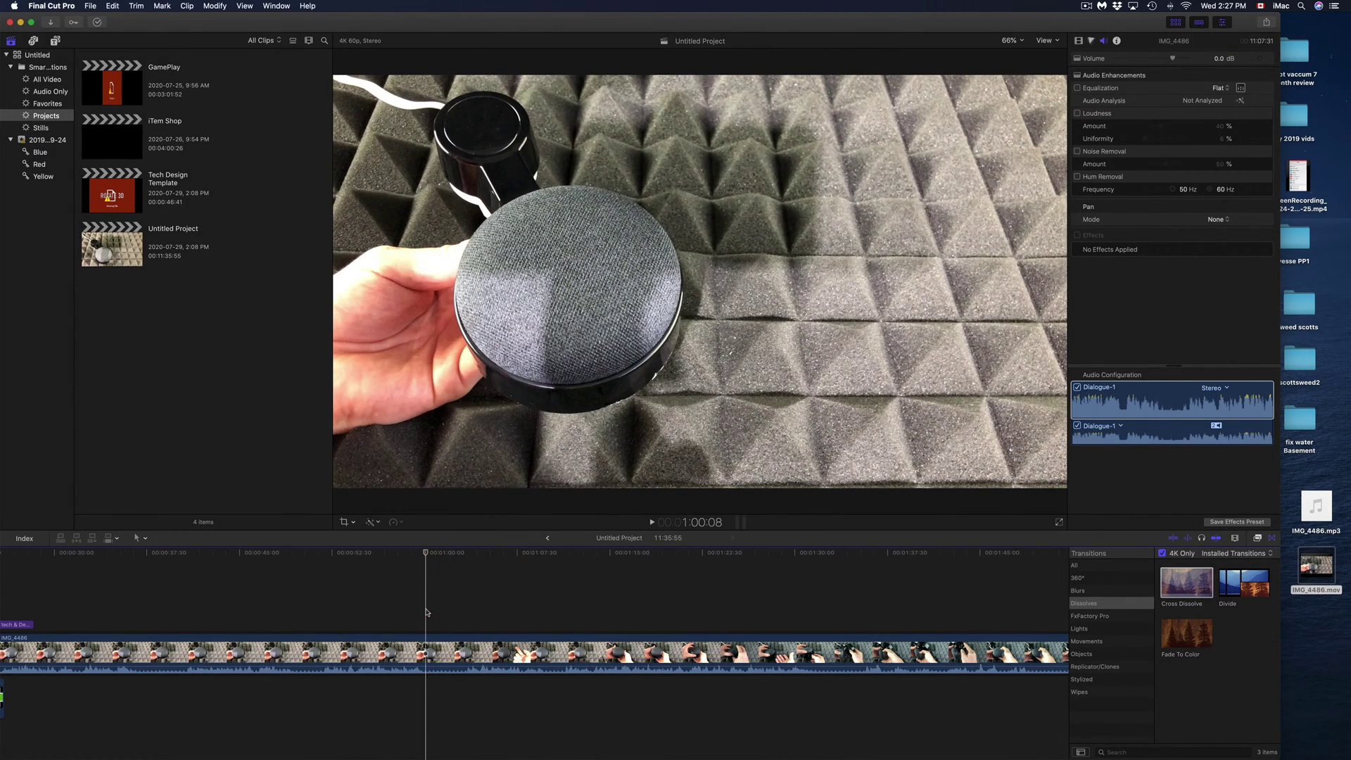
{"action": "key", "text": "space"}
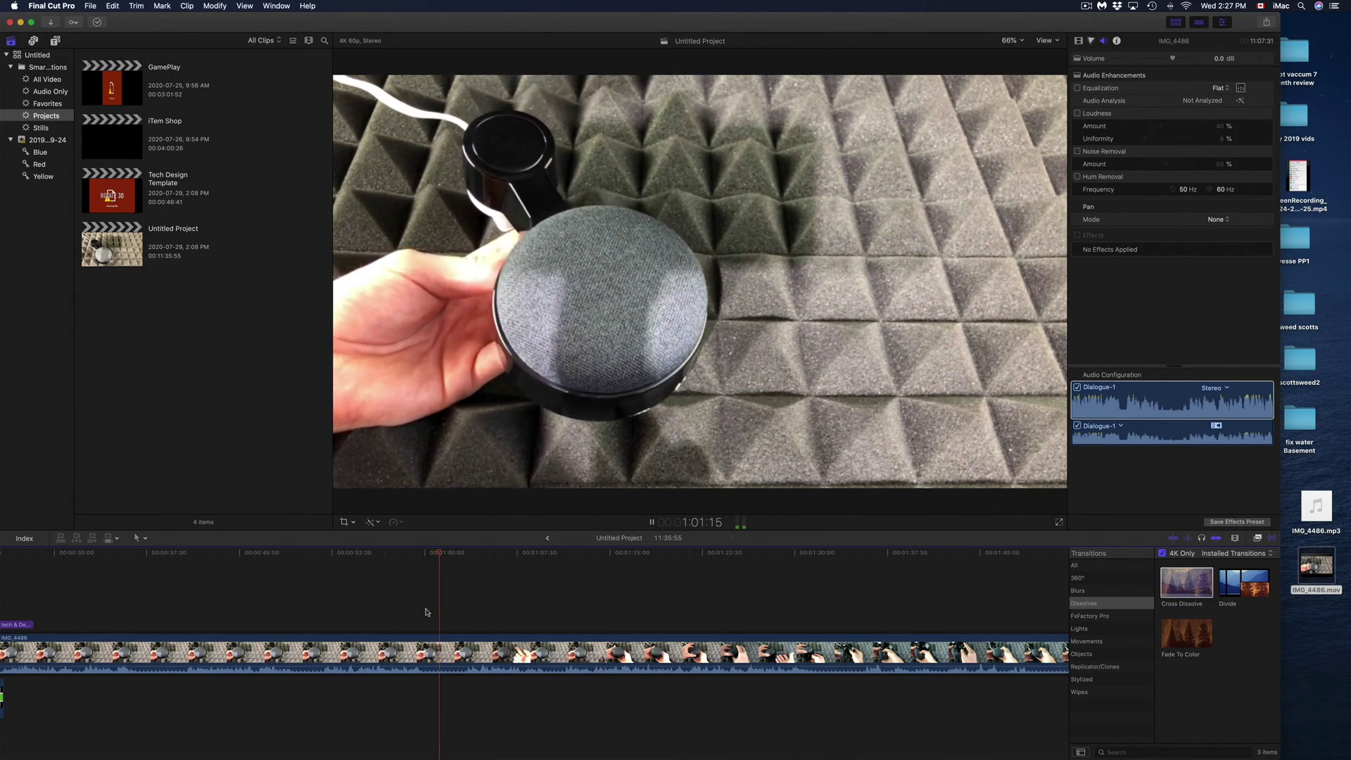
{"action": "key", "text": "space"}
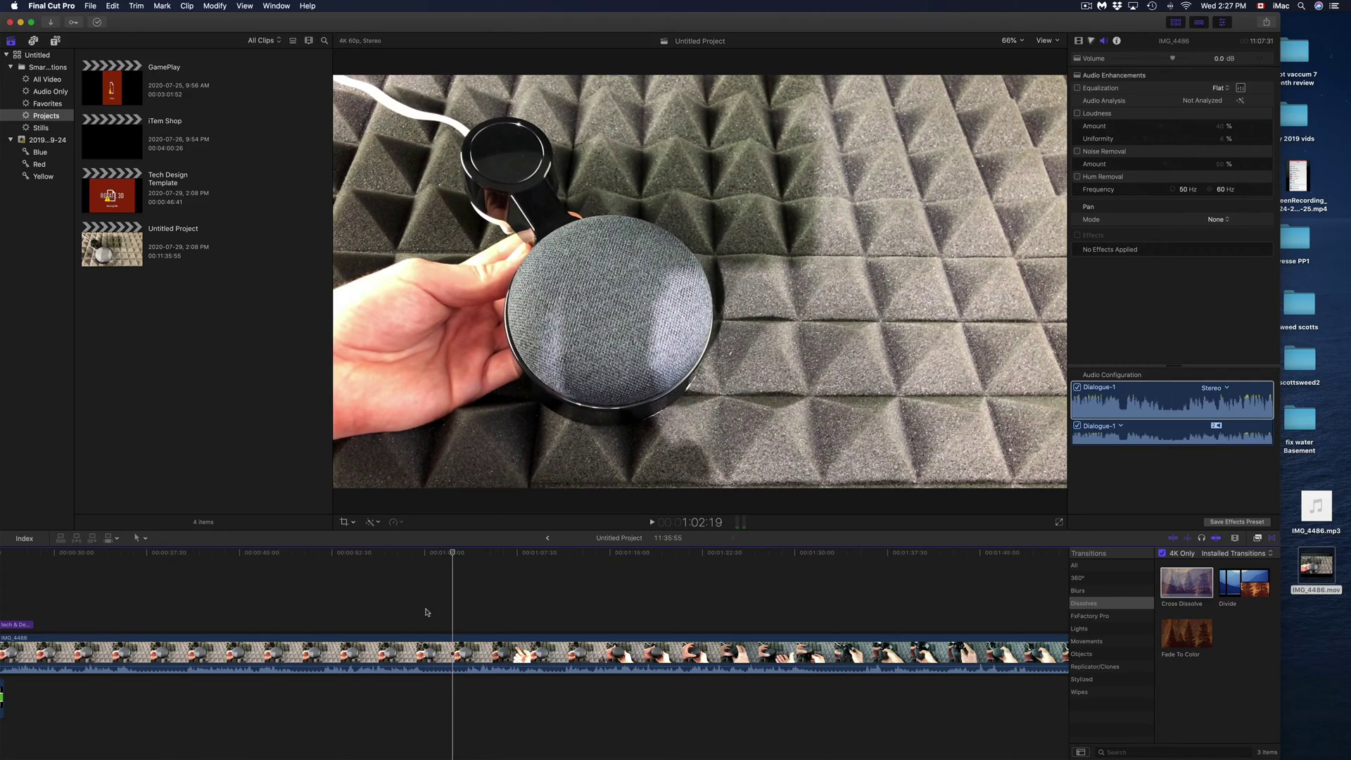
{"action": "key", "text": "ctrl+Up"}
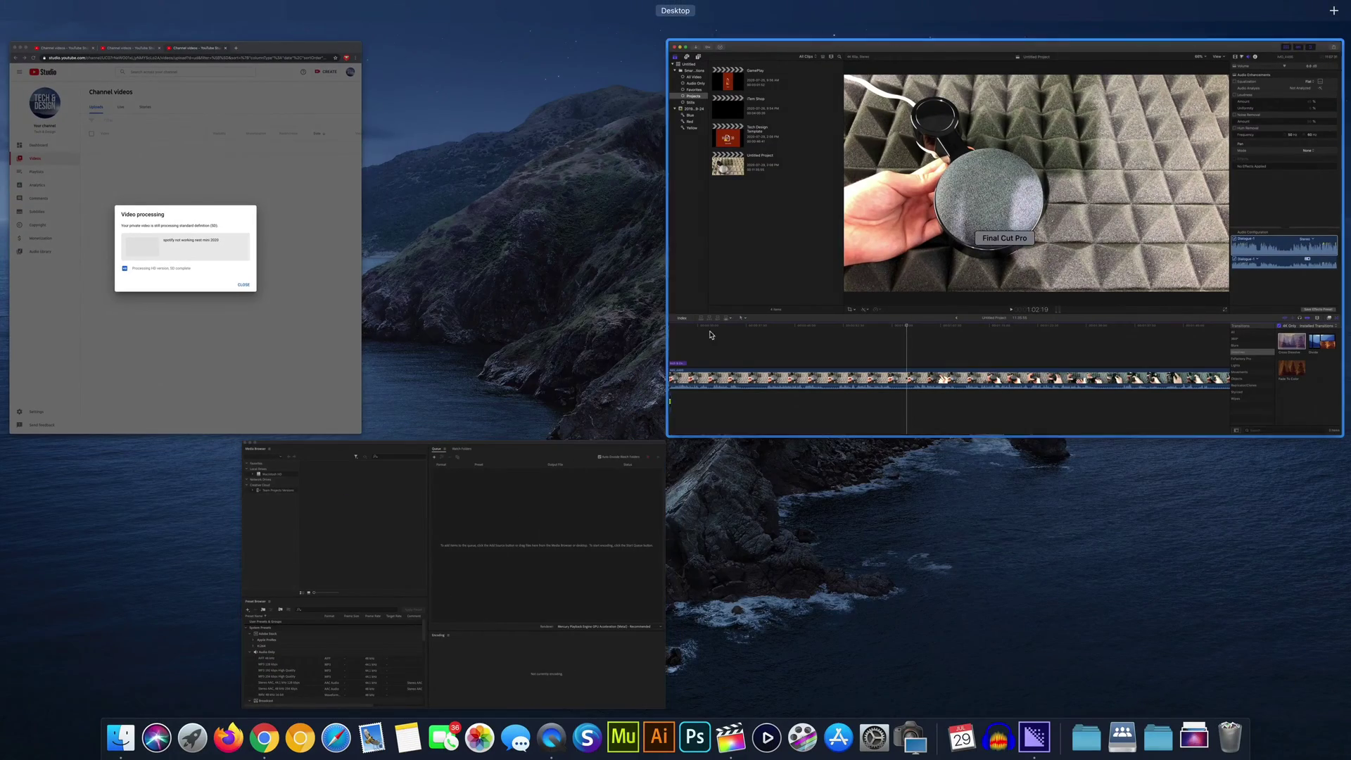
{"action": "left_click", "coordinate": [759, 236]}
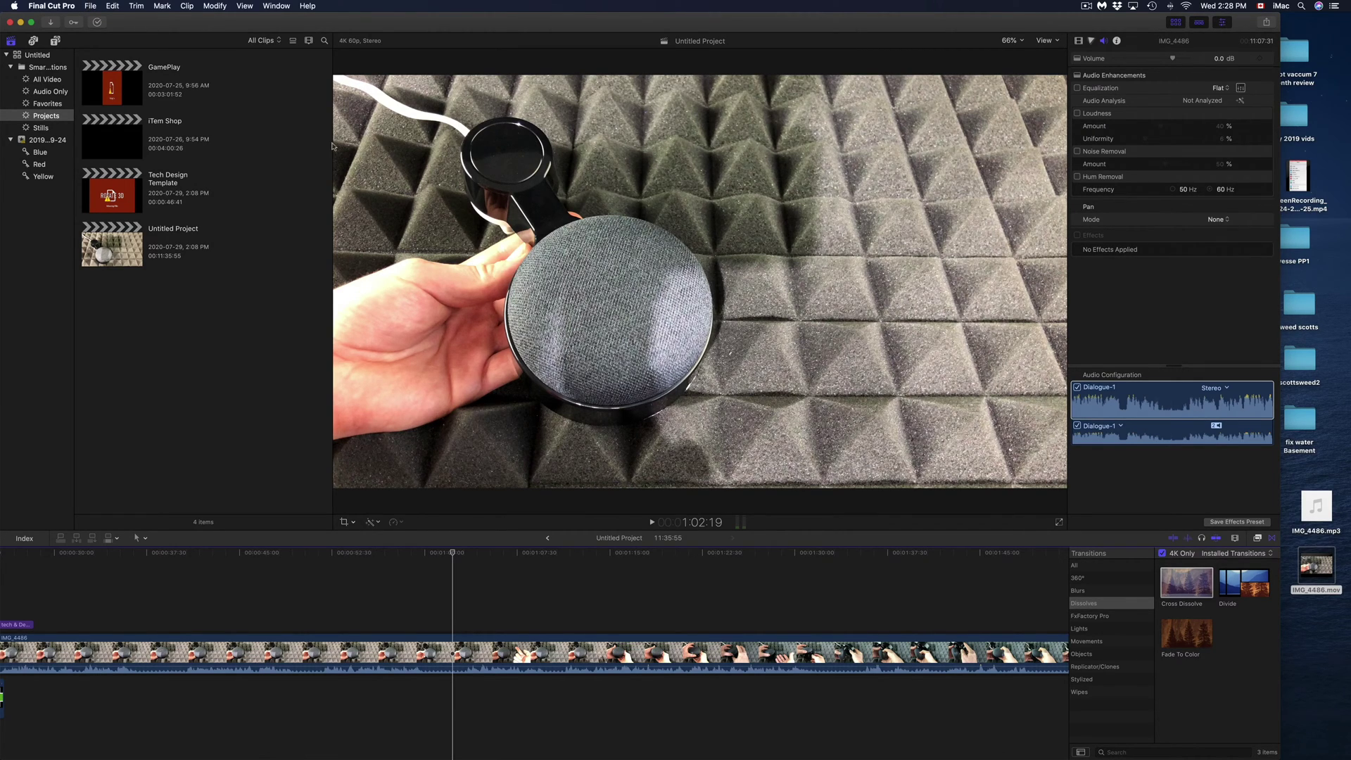
Queue IMG_4486.mov in Media Encoder as an MP3 256 kbps High Quality export, then return to Final Cut Pro.
{"action": "mouse_move", "coordinate": [947, 735]}
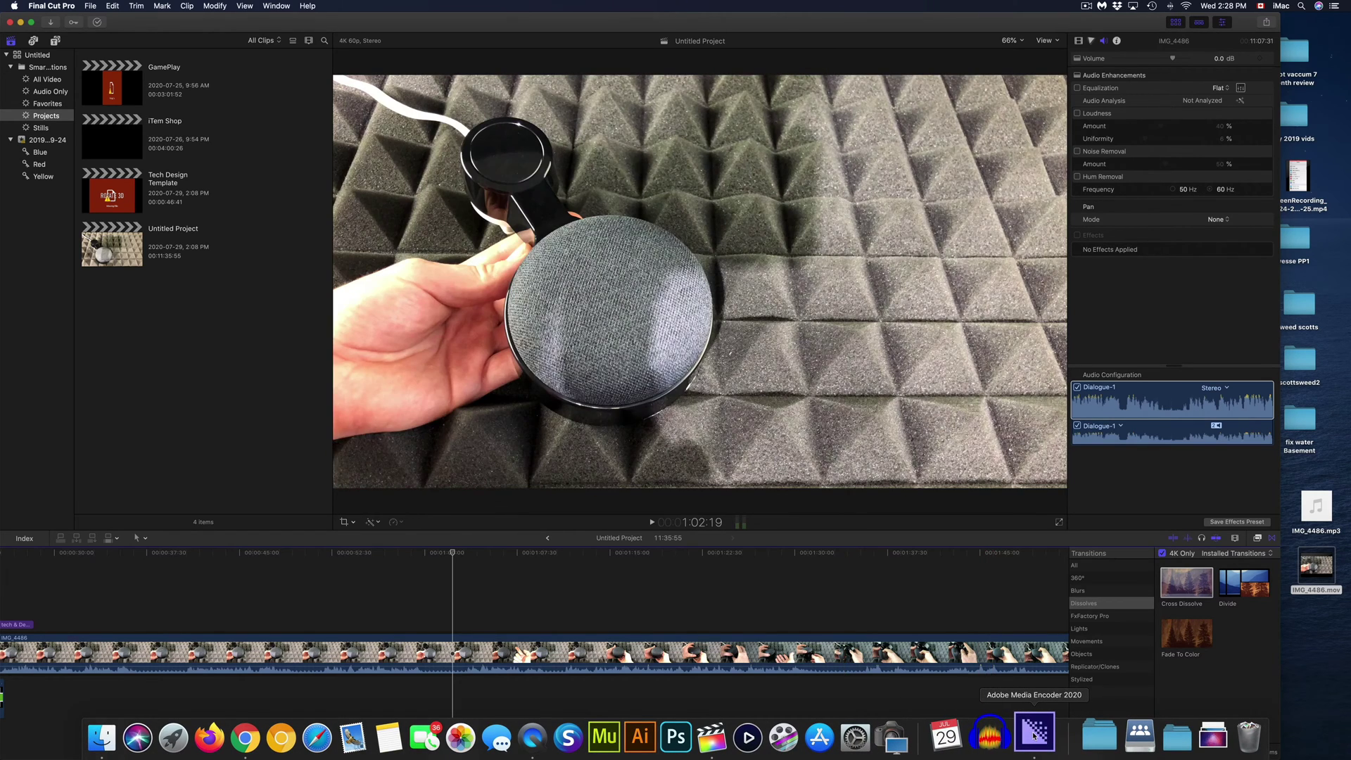
{"action": "left_click", "coordinate": [1034, 734]}
{"action": "key", "text": "XF86AudioRaiseVolume"}
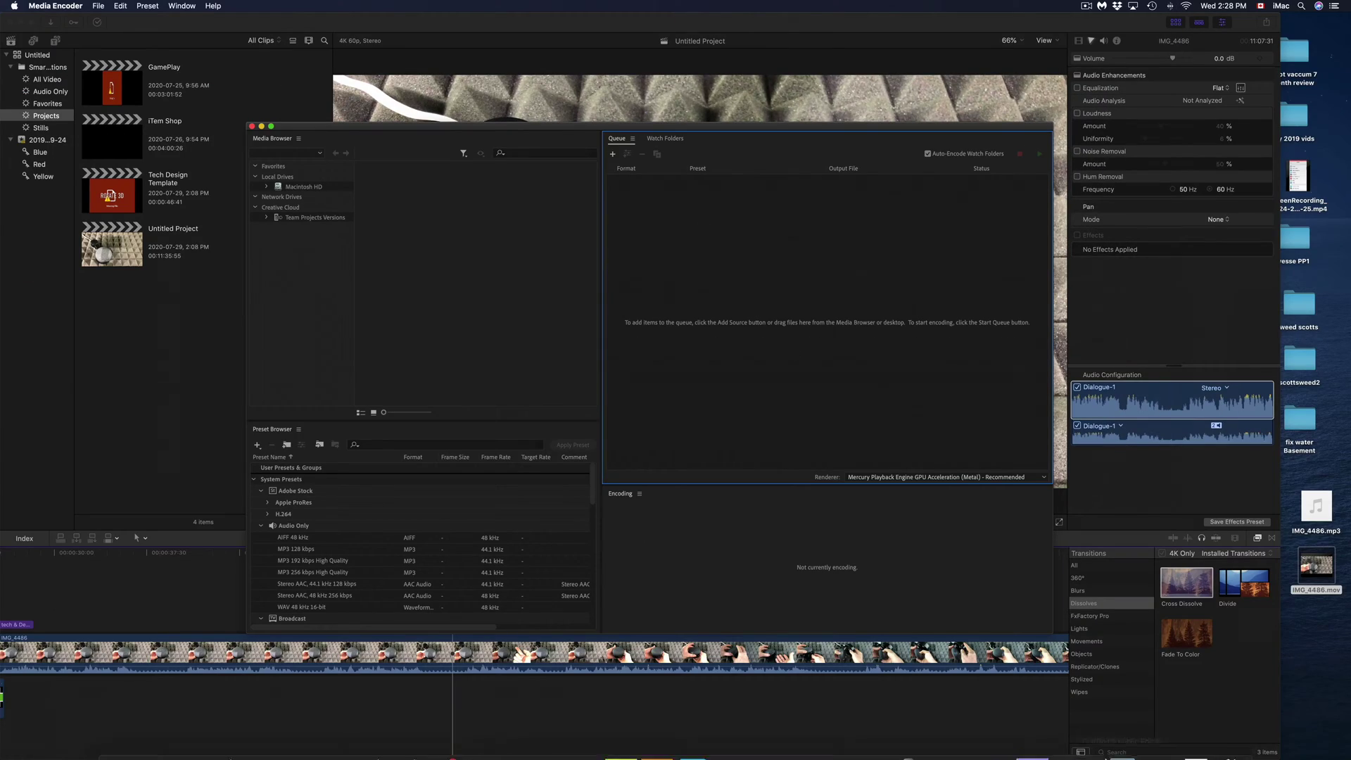
{"action": "mouse_move", "coordinate": [1035, 733]}
{"action": "left_click_drag", "start_coordinate": [1318, 565], "coordinate": [797, 255]}
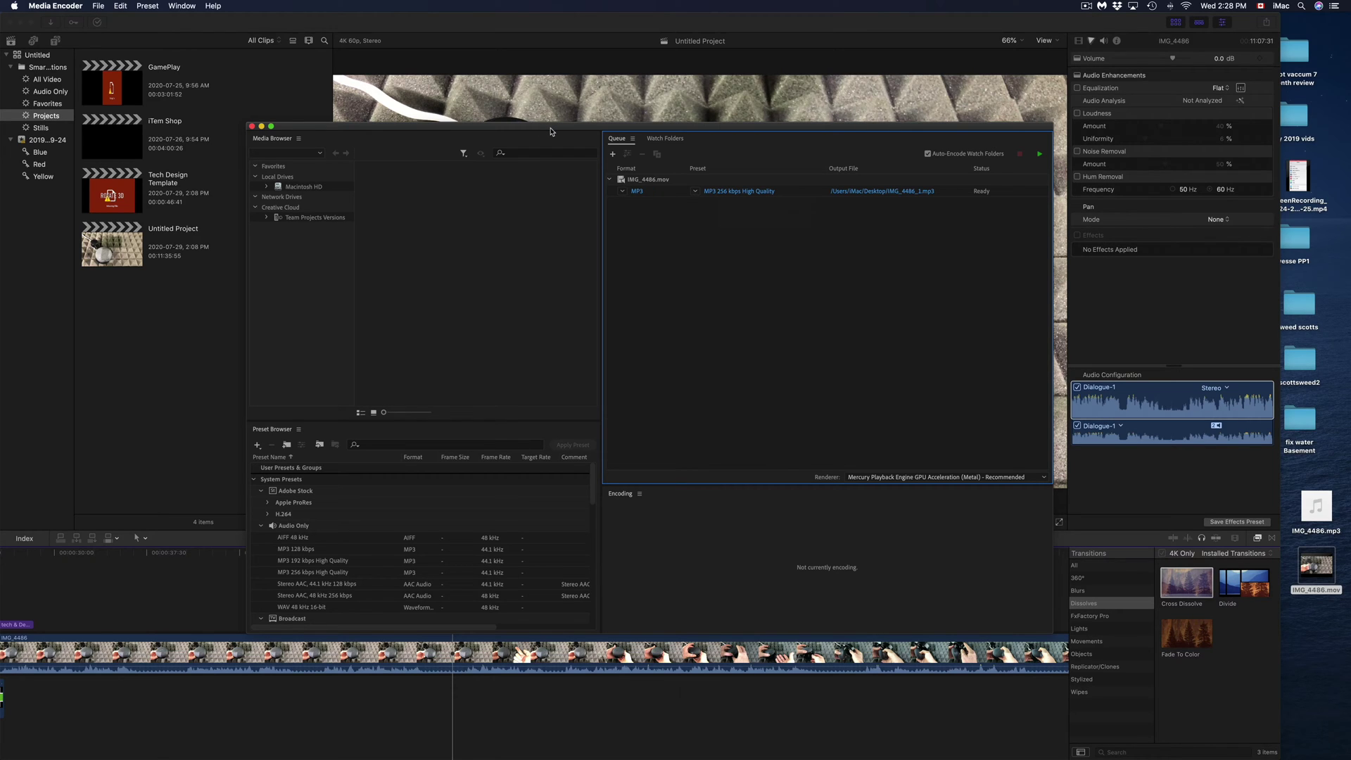
{"action": "left_click", "coordinate": [820, 21]}
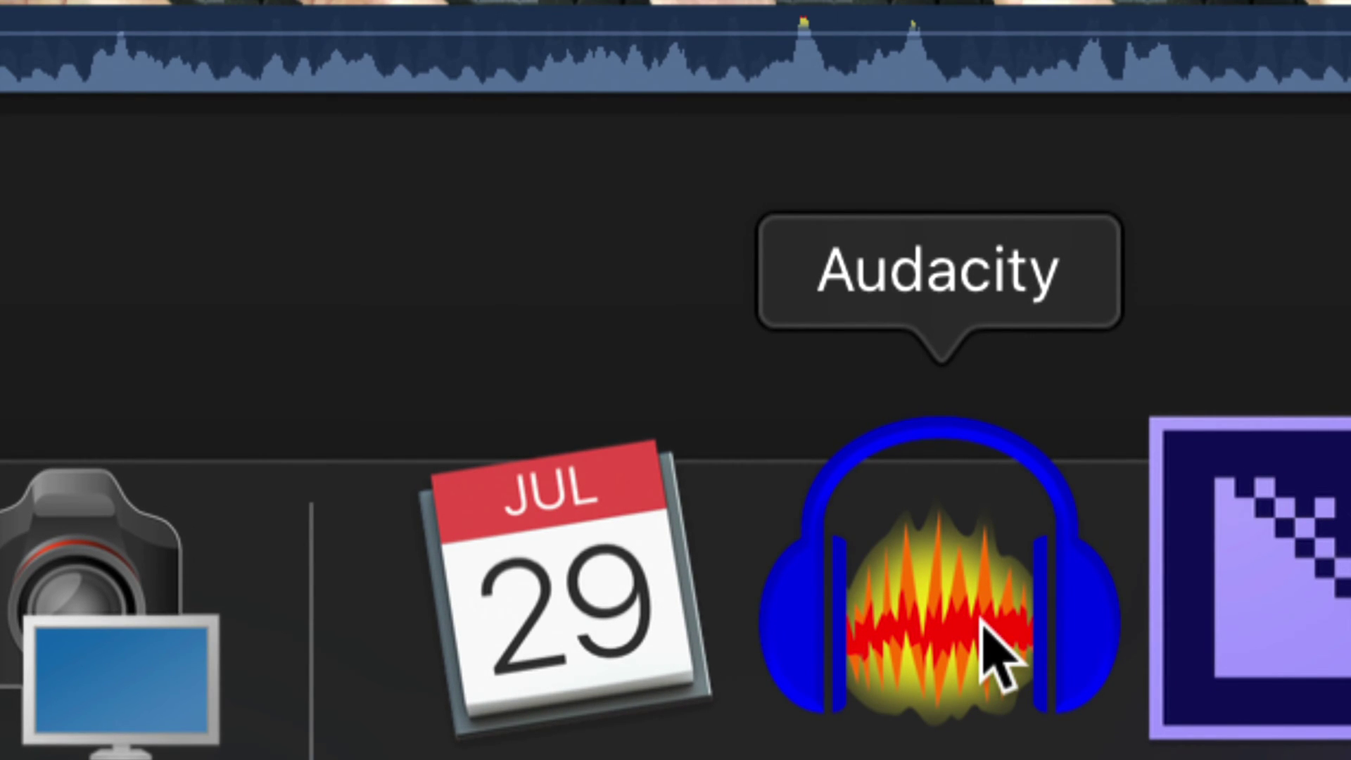
Launch Audacity, dismiss the welcome message and import IMG_4486.mp3 as a stereo track.
{"action": "left_click", "coordinate": [981, 620]}
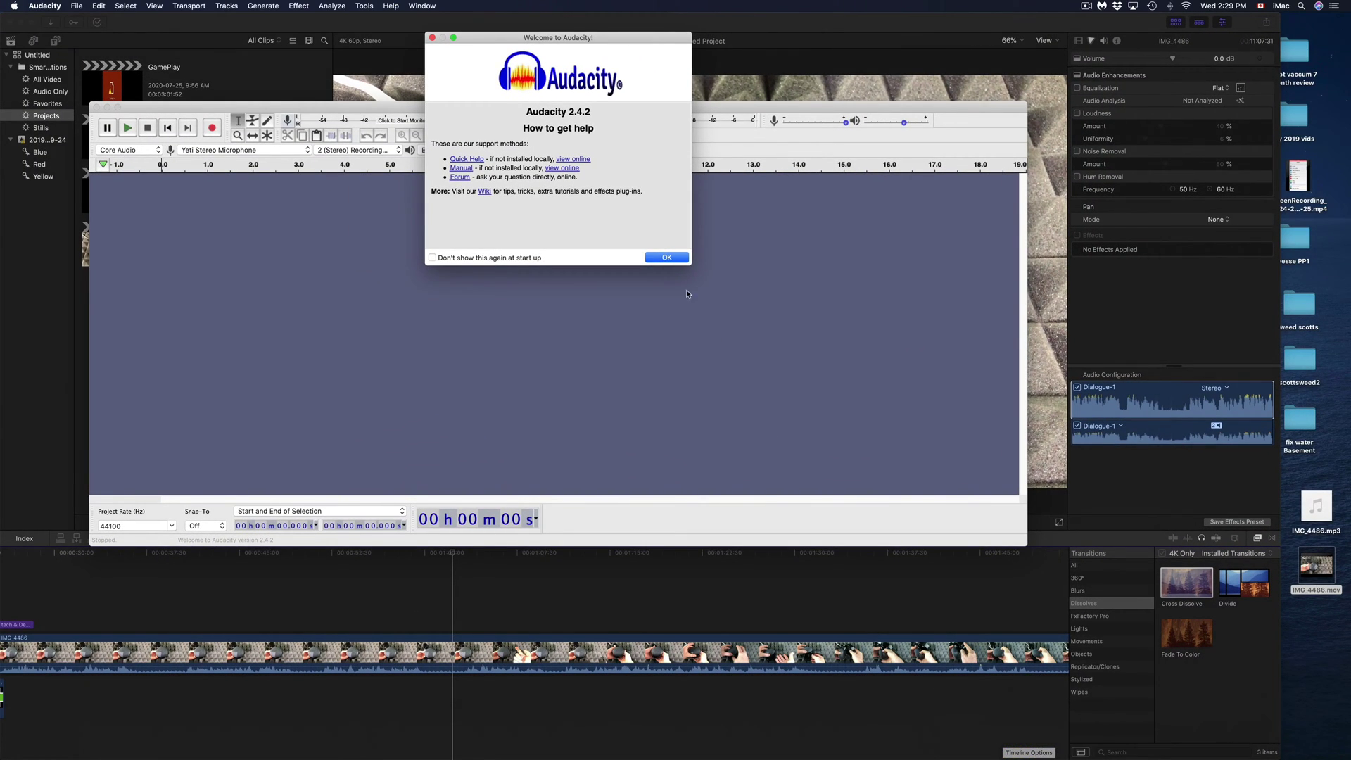
{"action": "left_click", "coordinate": [666, 258]}
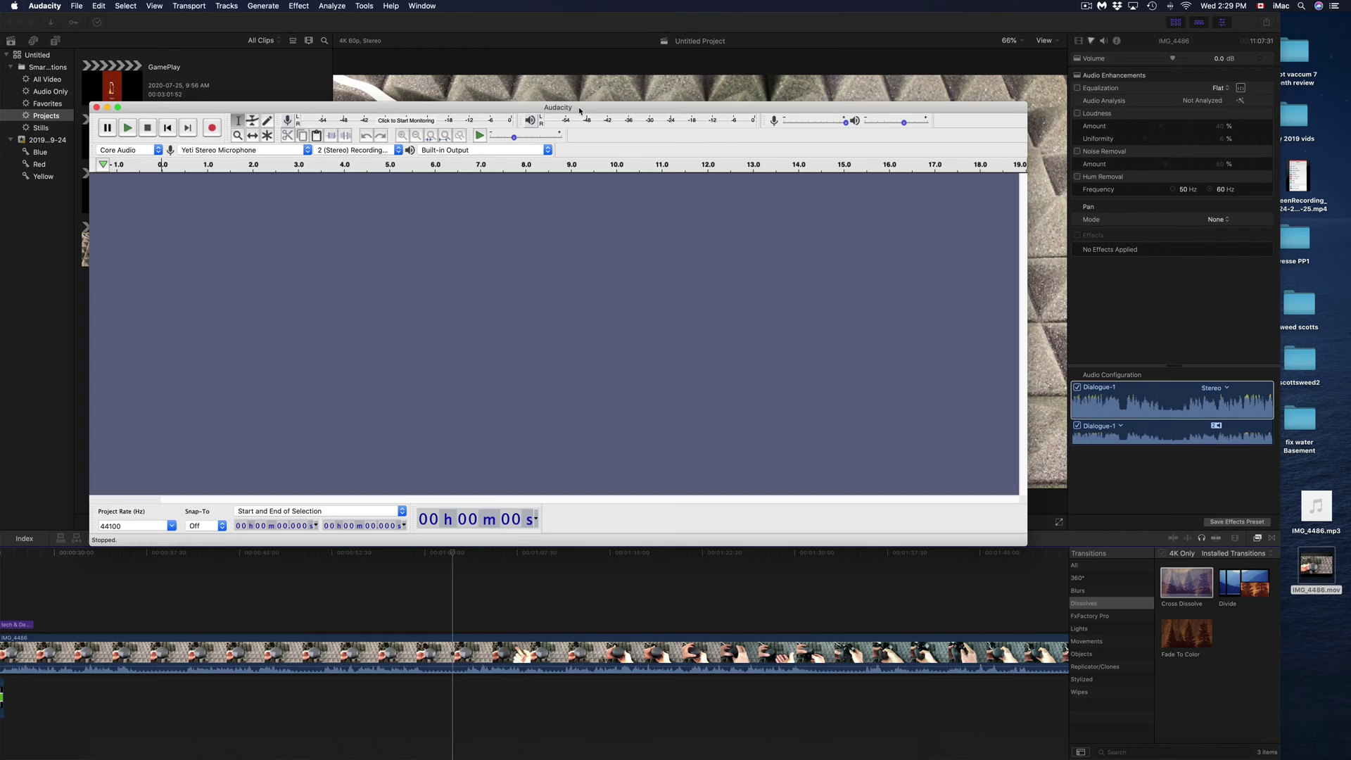
{"action": "left_click_drag", "start_coordinate": [584, 111], "coordinate": [696, 175]}
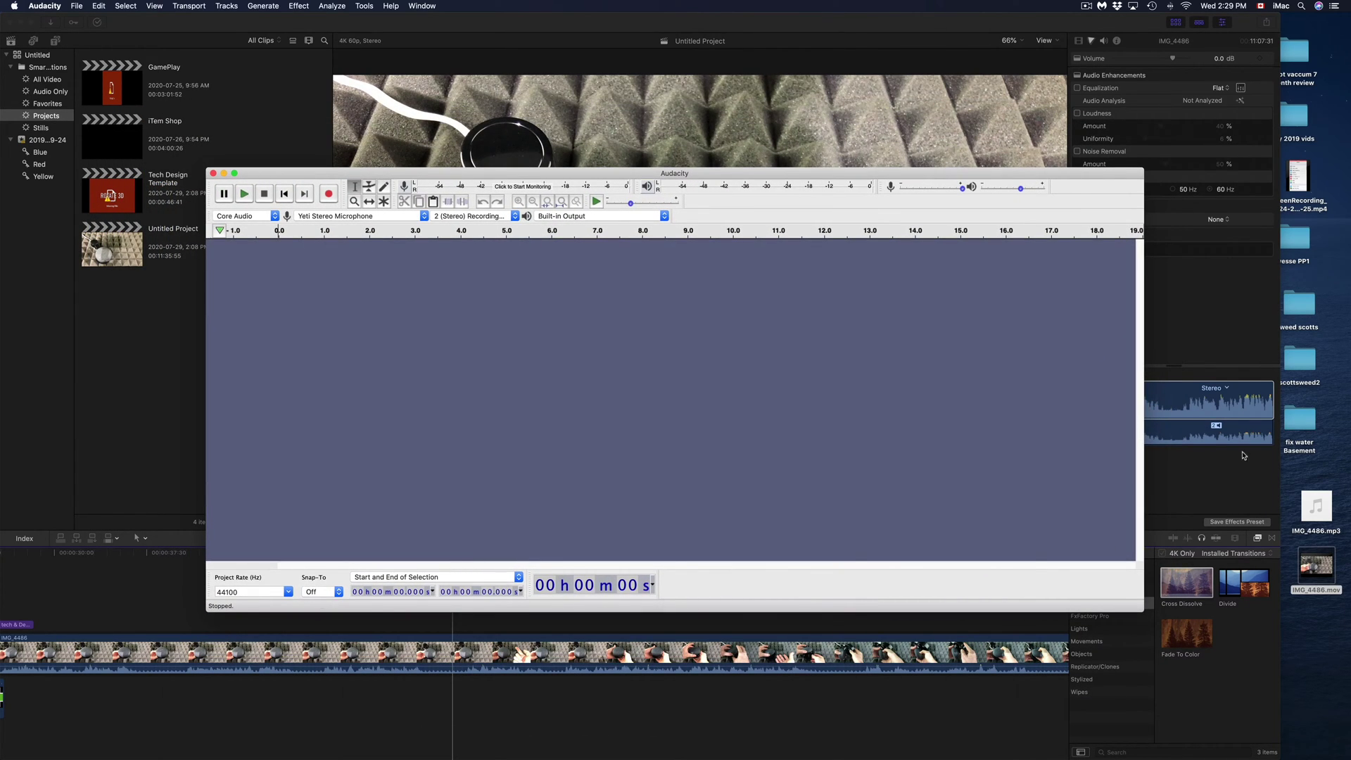
{"action": "mouse_move", "coordinate": [1330, 507]}
{"action": "left_click_drag", "start_coordinate": [1331, 516], "coordinate": [627, 365]}
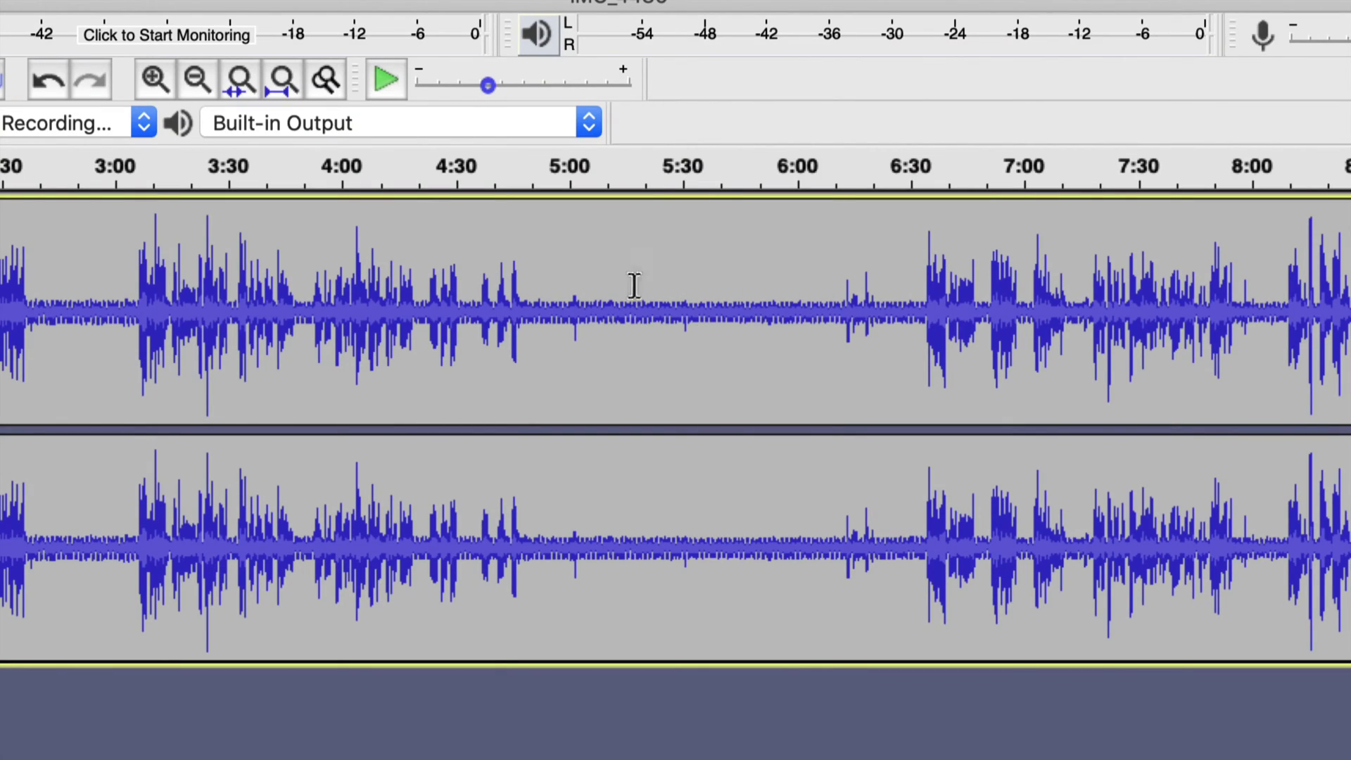
Select the quiet stretch starting around 5:02 and listen to it.
{"action": "left_click_drag", "start_coordinate": [588, 317], "coordinate": [837, 310]}
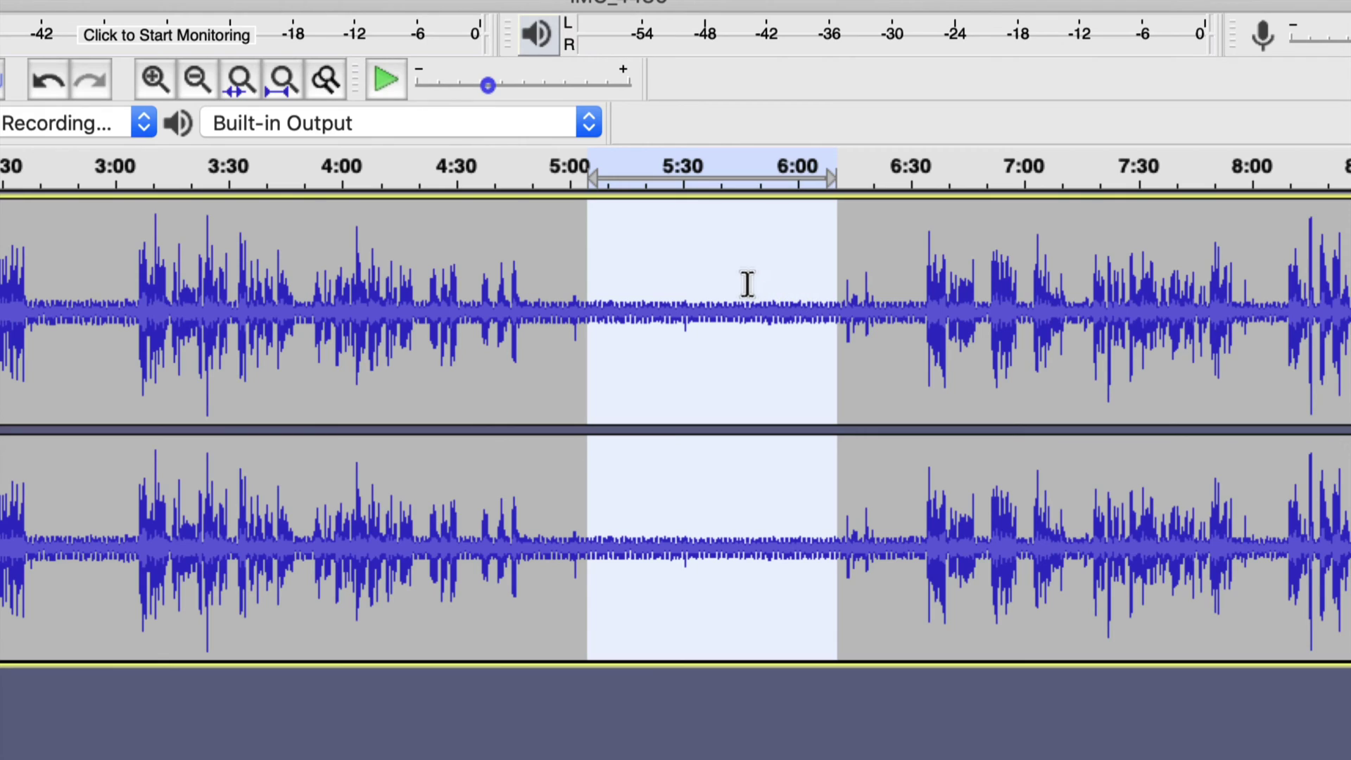
{"action": "key", "text": "space"}
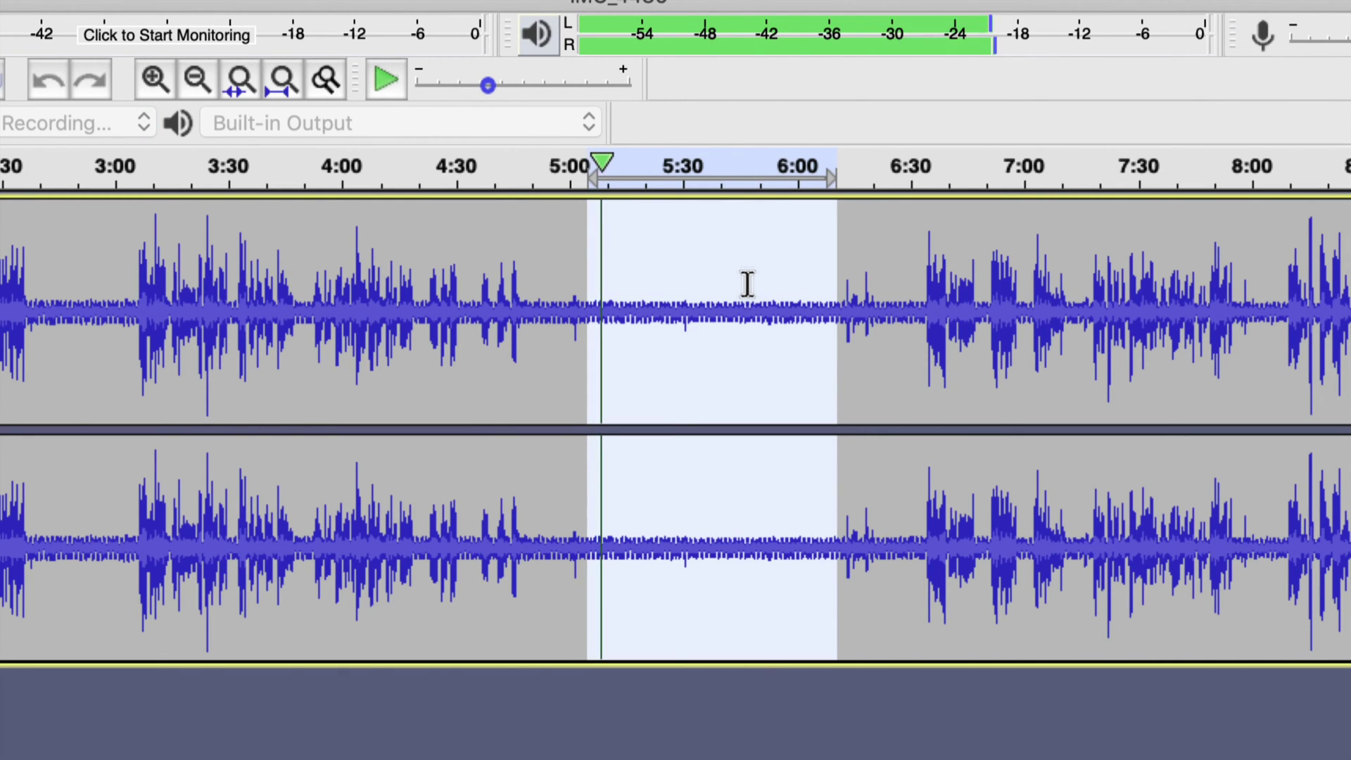
{"action": "key", "text": "space"}
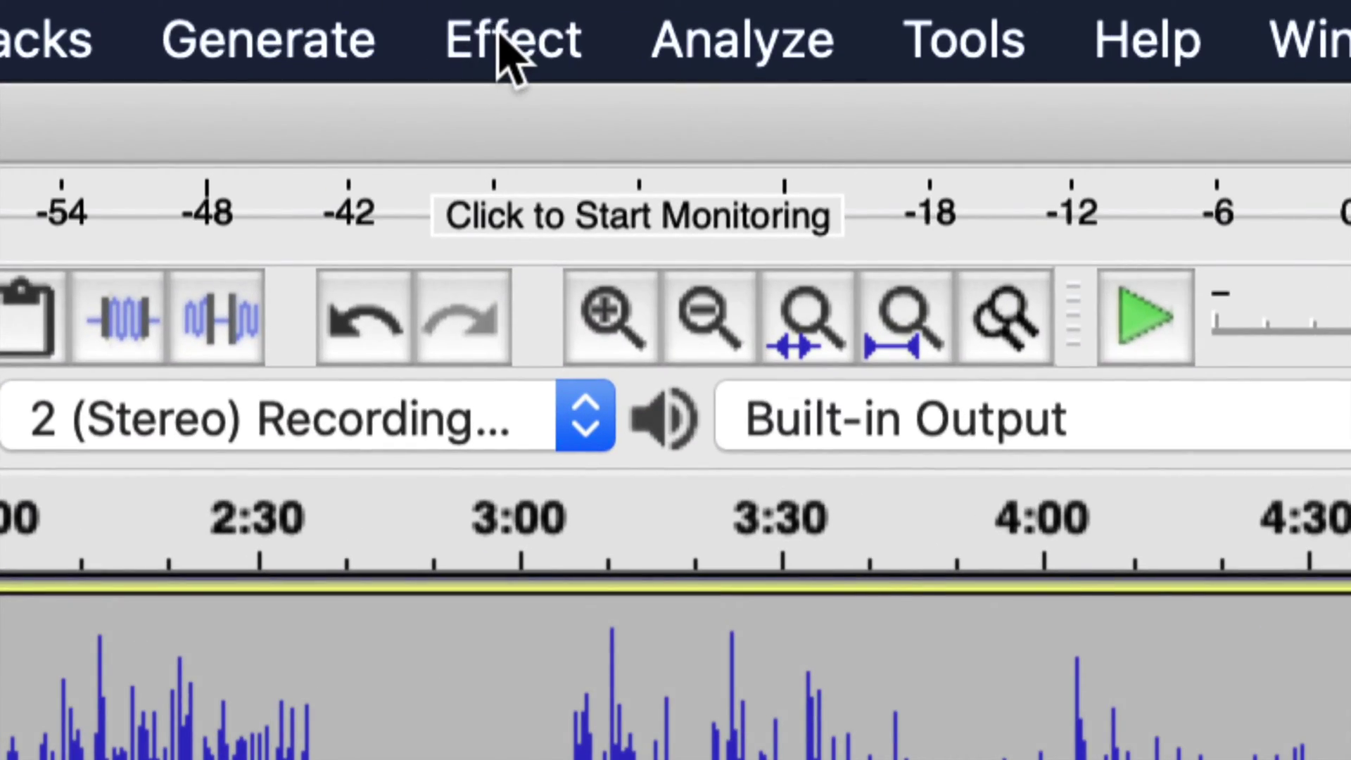
Capture a noise profile from the selection via Effect > Noise Reduction > Get Noise Profile.
{"action": "left_click", "coordinate": [508, 53]}
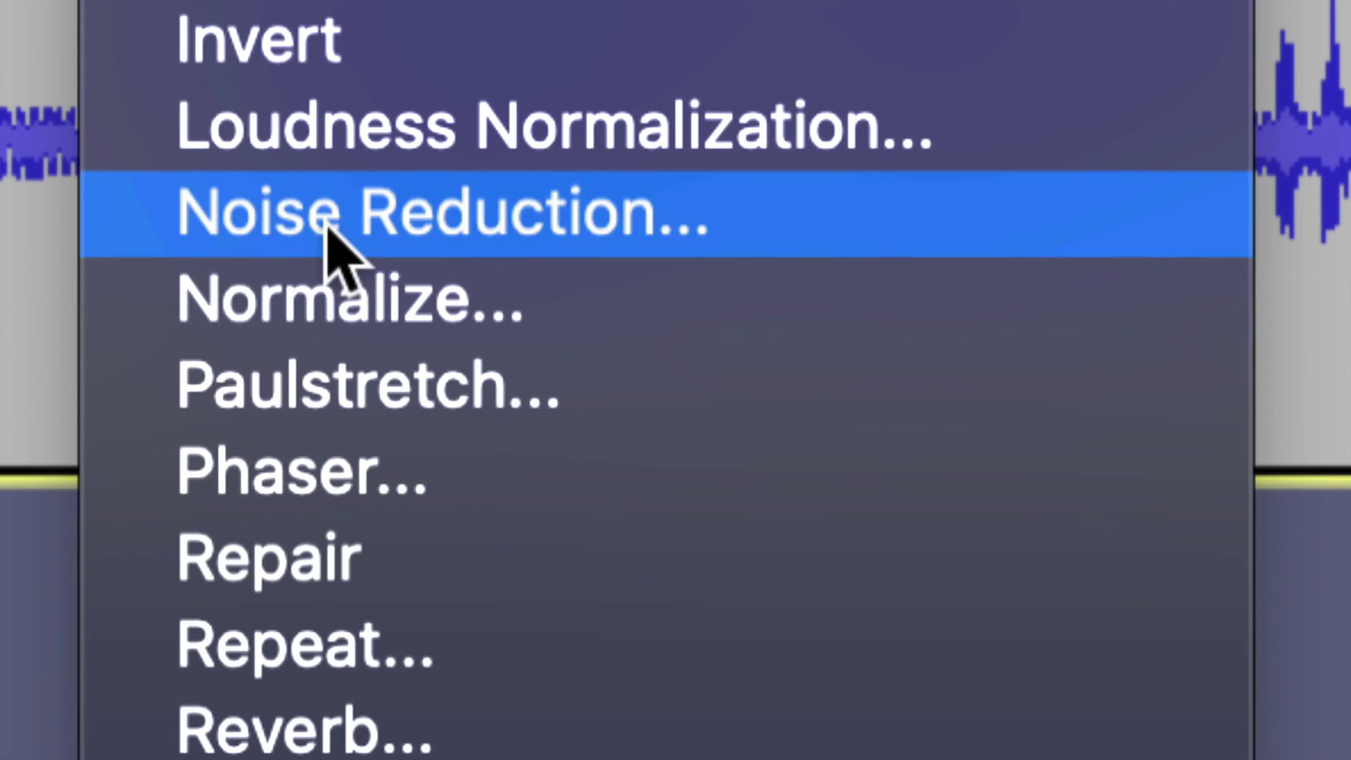
{"action": "left_click", "coordinate": [327, 229]}
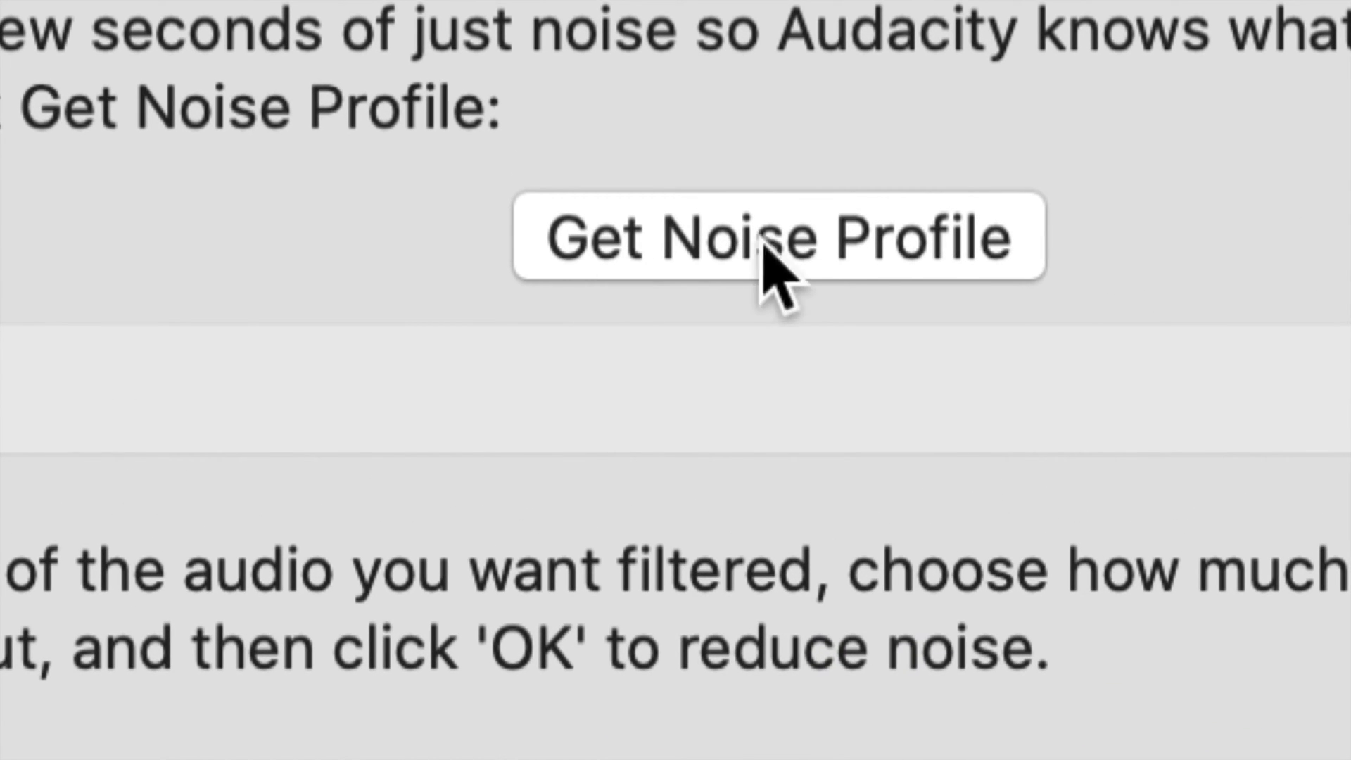
{"action": "left_click", "coordinate": [939, 232]}
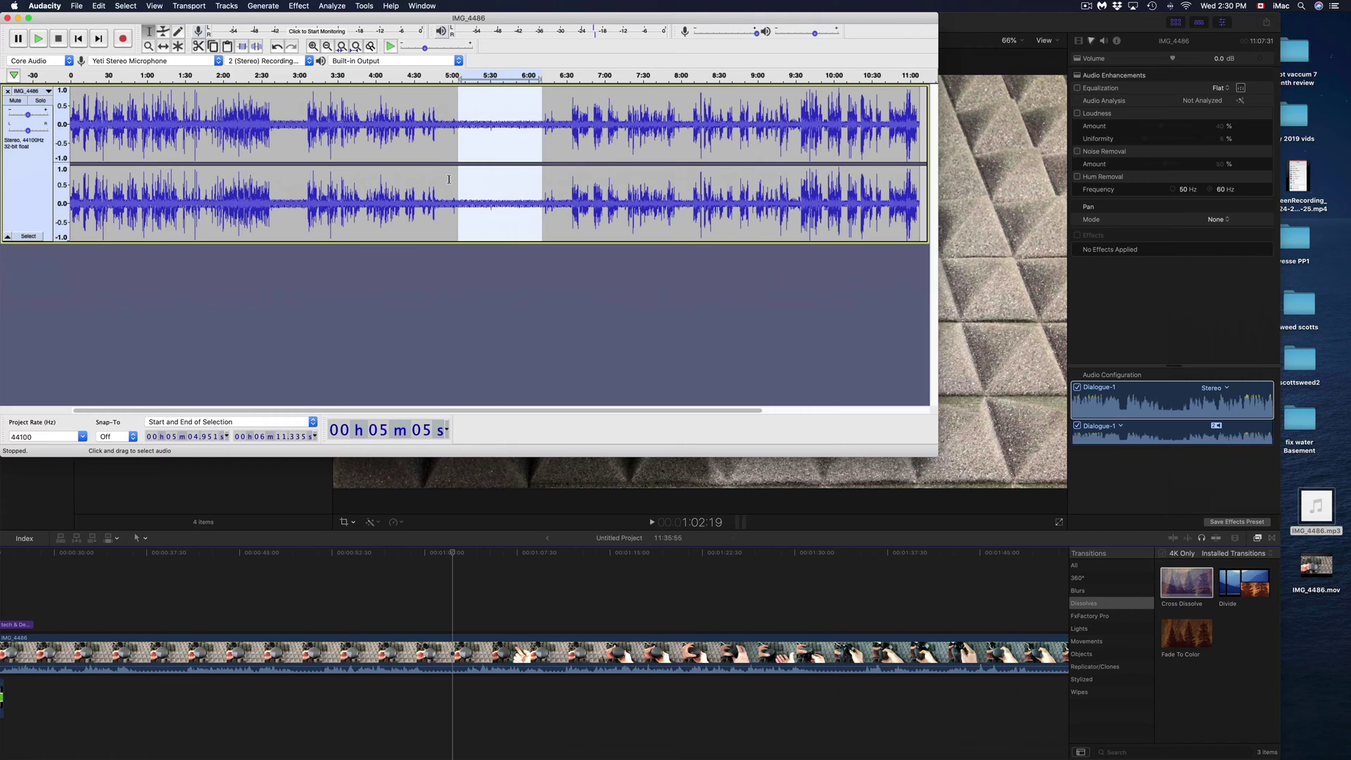
Select the whole IMG_4486 track and apply Noise Reduction at 12 dB, sensitivity 6.00, smoothing 3.
{"action": "key", "text": "super+3"}
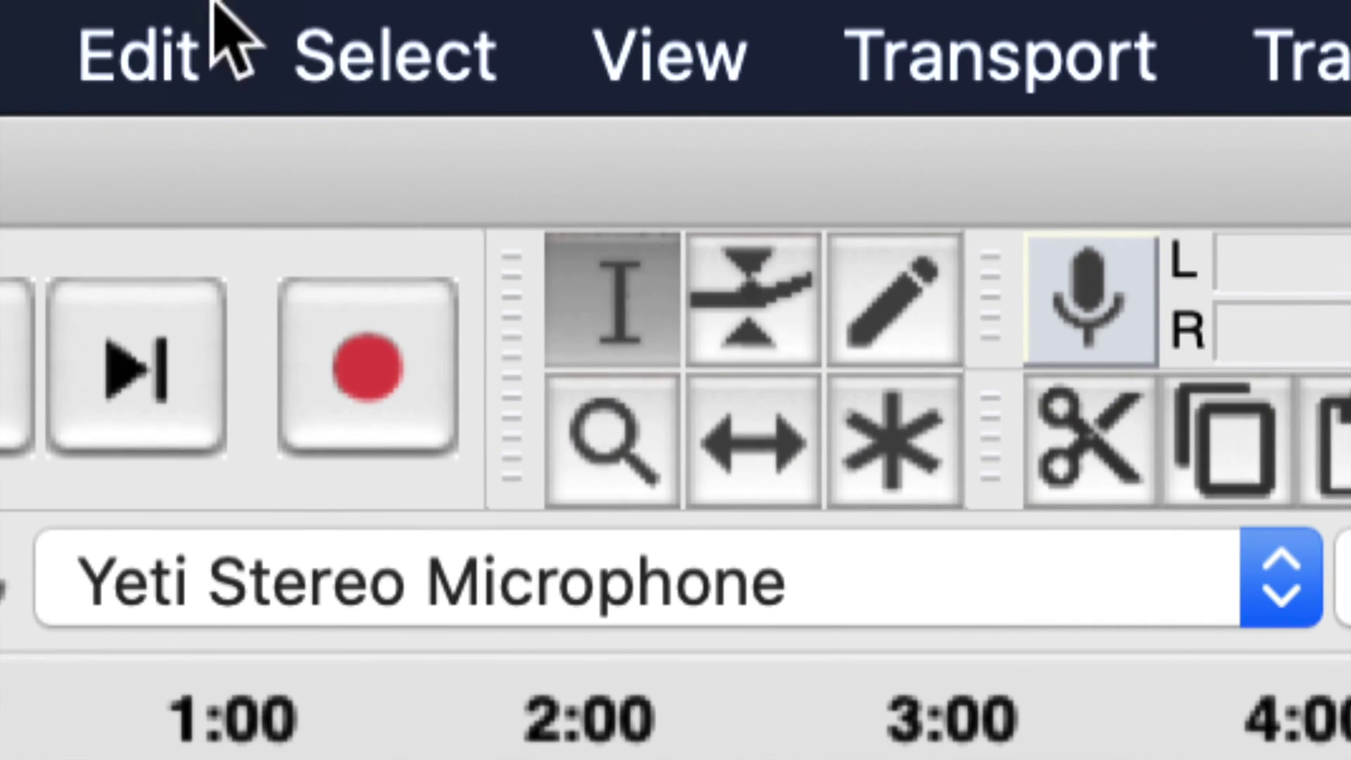
{"action": "left_click", "coordinate": [423, 53]}
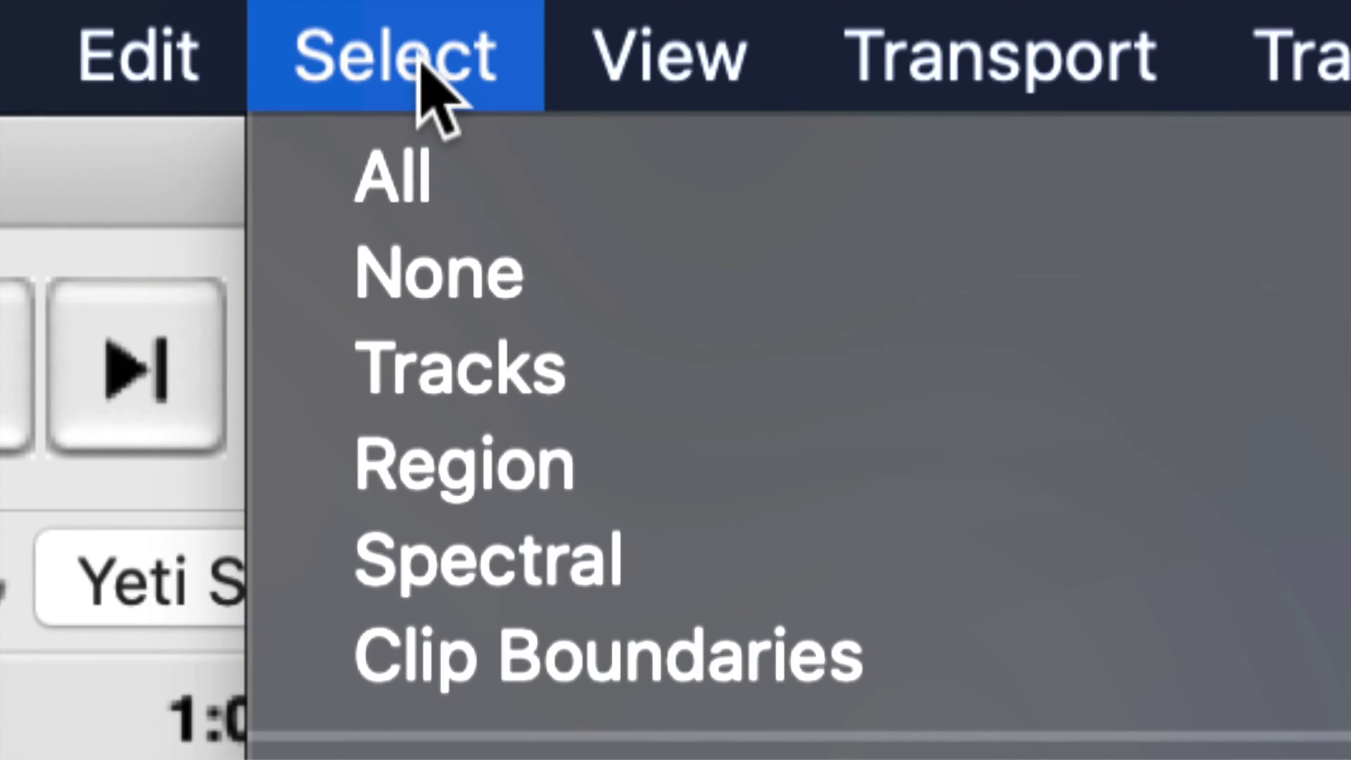
{"action": "left_click", "coordinate": [456, 134]}
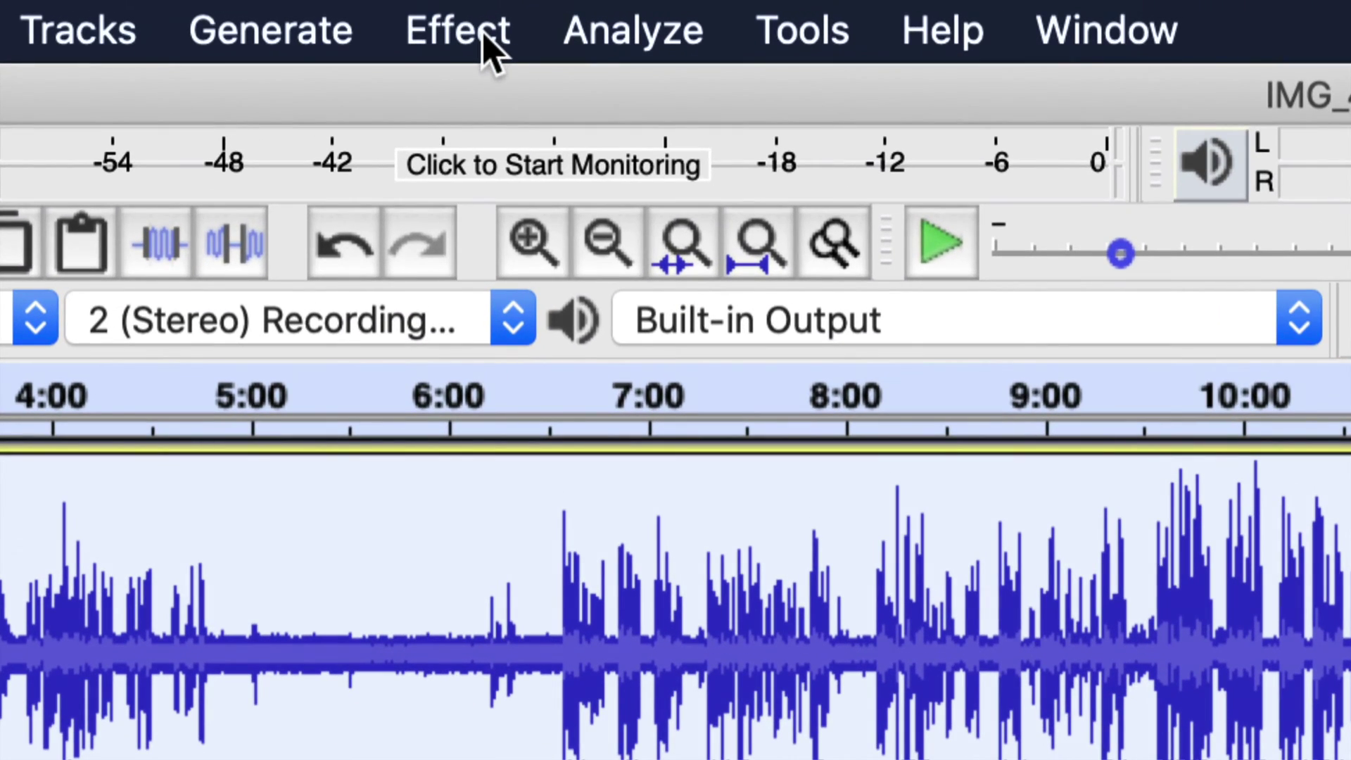
{"action": "left_click", "coordinate": [444, 10]}
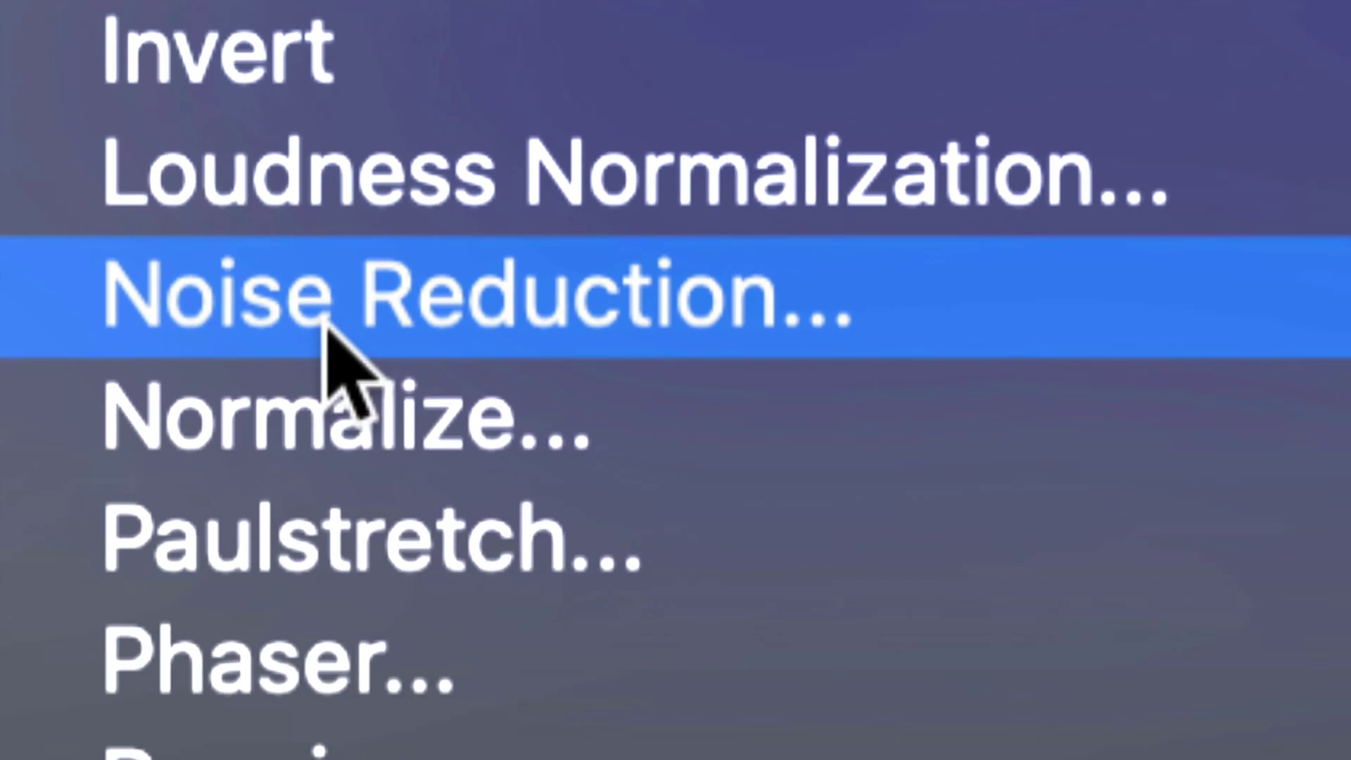
{"action": "left_click", "coordinate": [325, 322]}
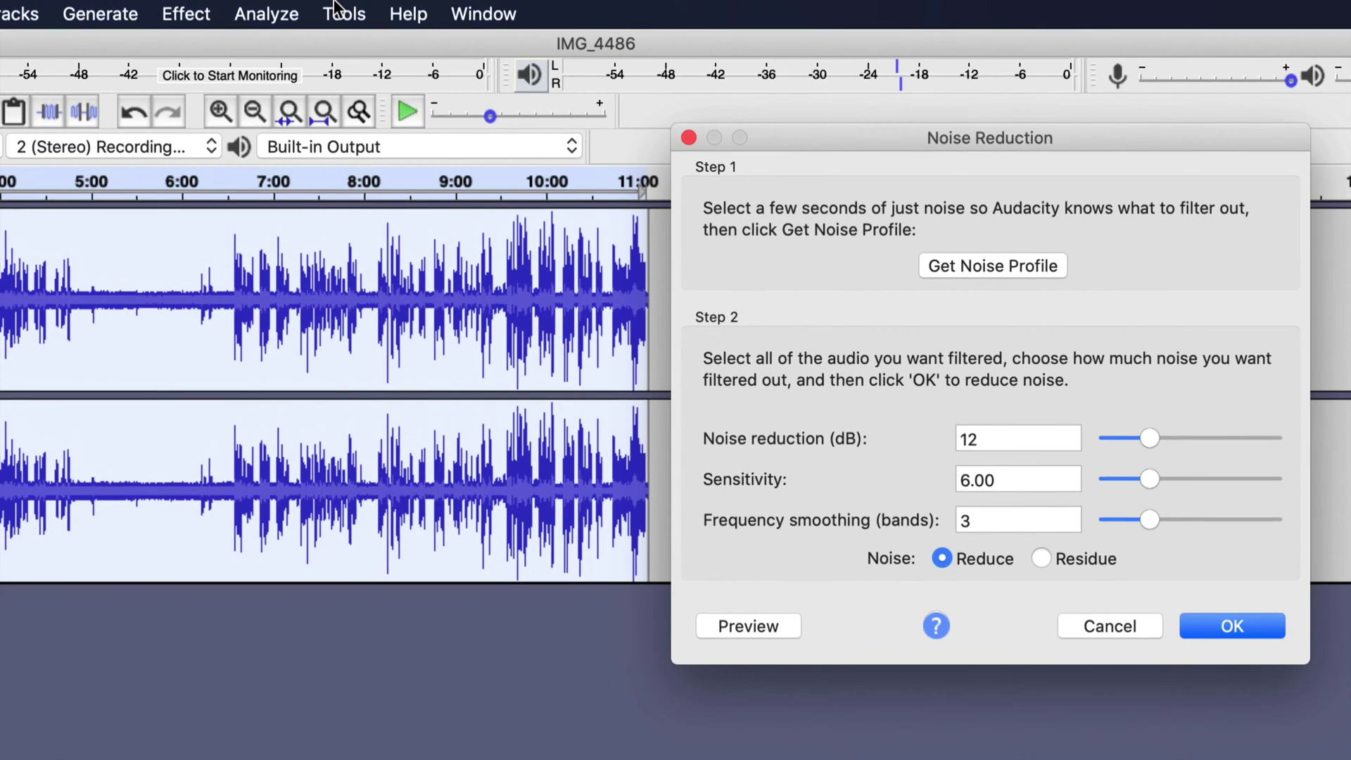
{"action": "left_click", "coordinate": [1245, 622]}
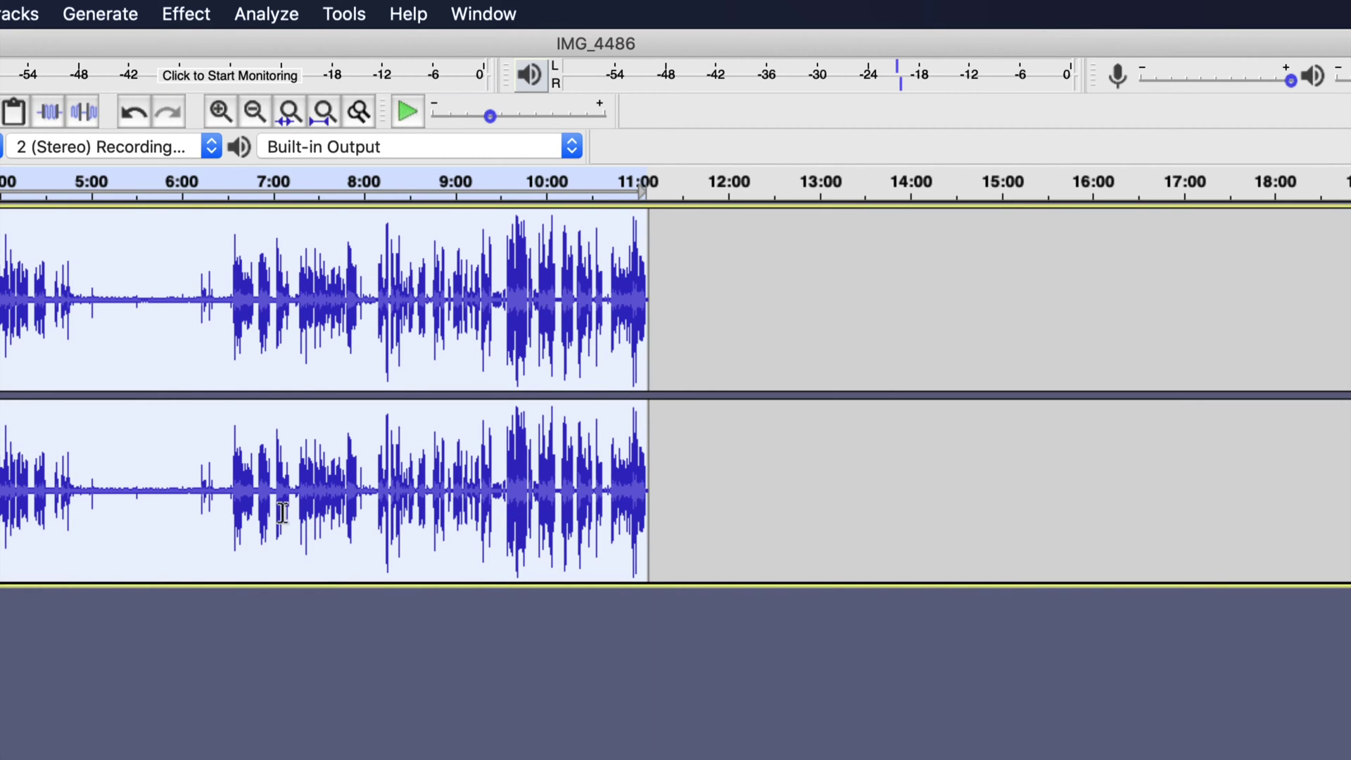
Select and audition the quiet 5:10–6:00 stretch, then capture it as the noise profile.
{"action": "left_click", "coordinate": [133, 437]}
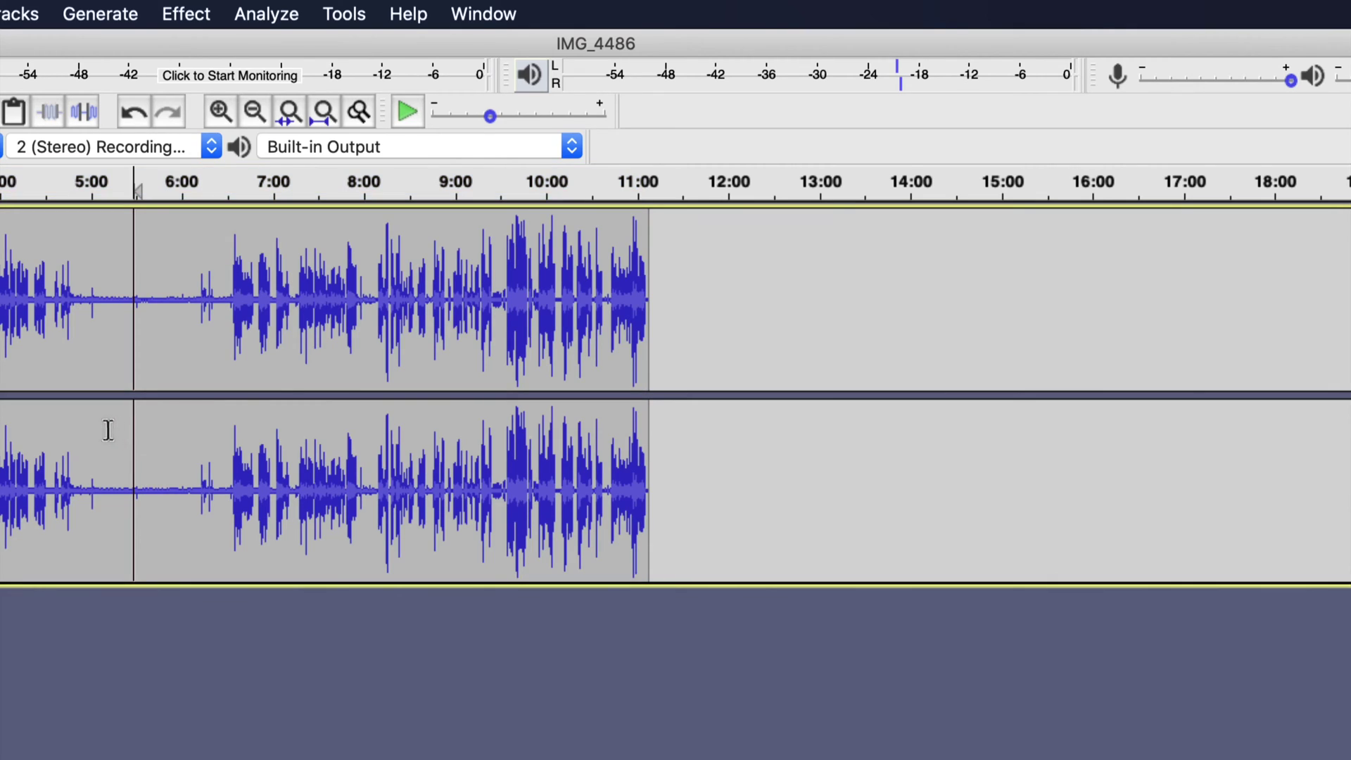
{"action": "left_click_drag", "start_coordinate": [106, 432], "coordinate": [195, 444]}
{"action": "key", "text": "space"}
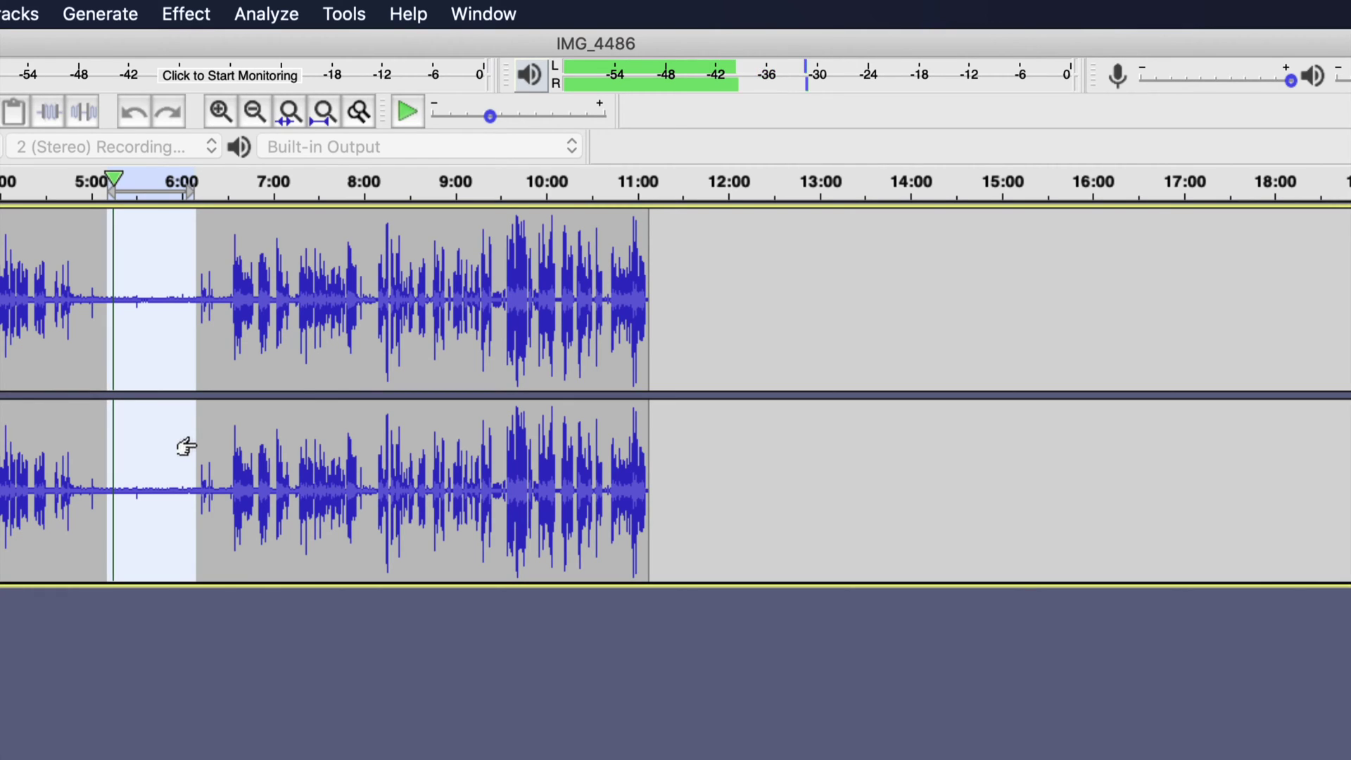
{"action": "key", "text": "space"}
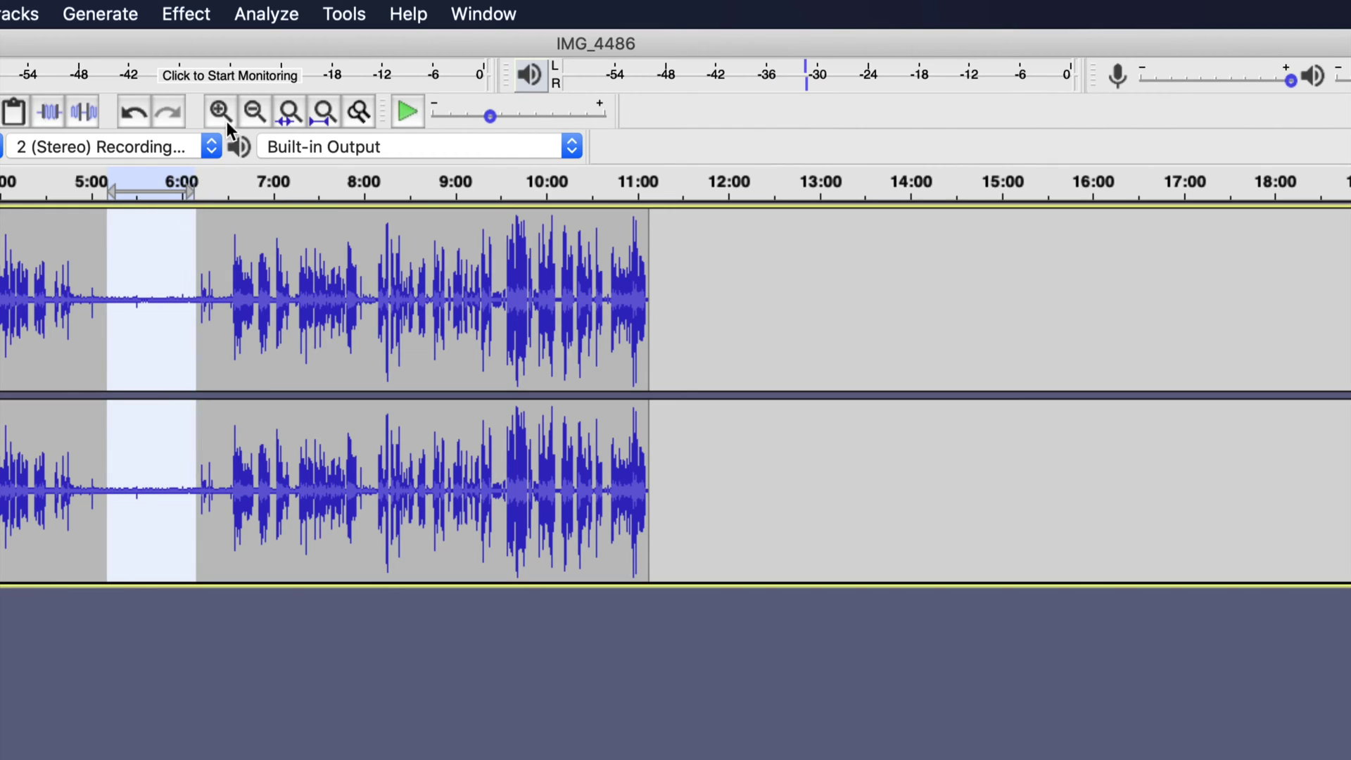
{"action": "left_click", "coordinate": [186, 14]}
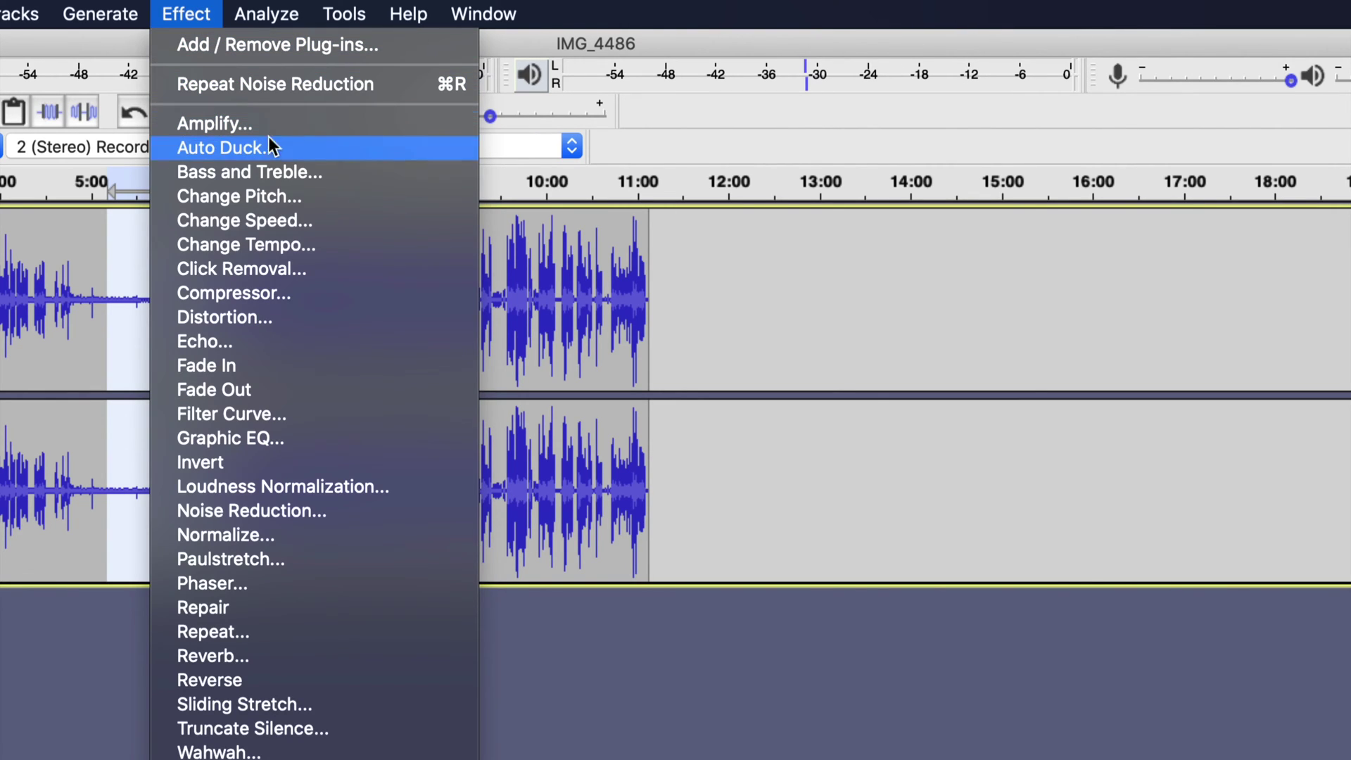
{"action": "left_click", "coordinate": [346, 511]}
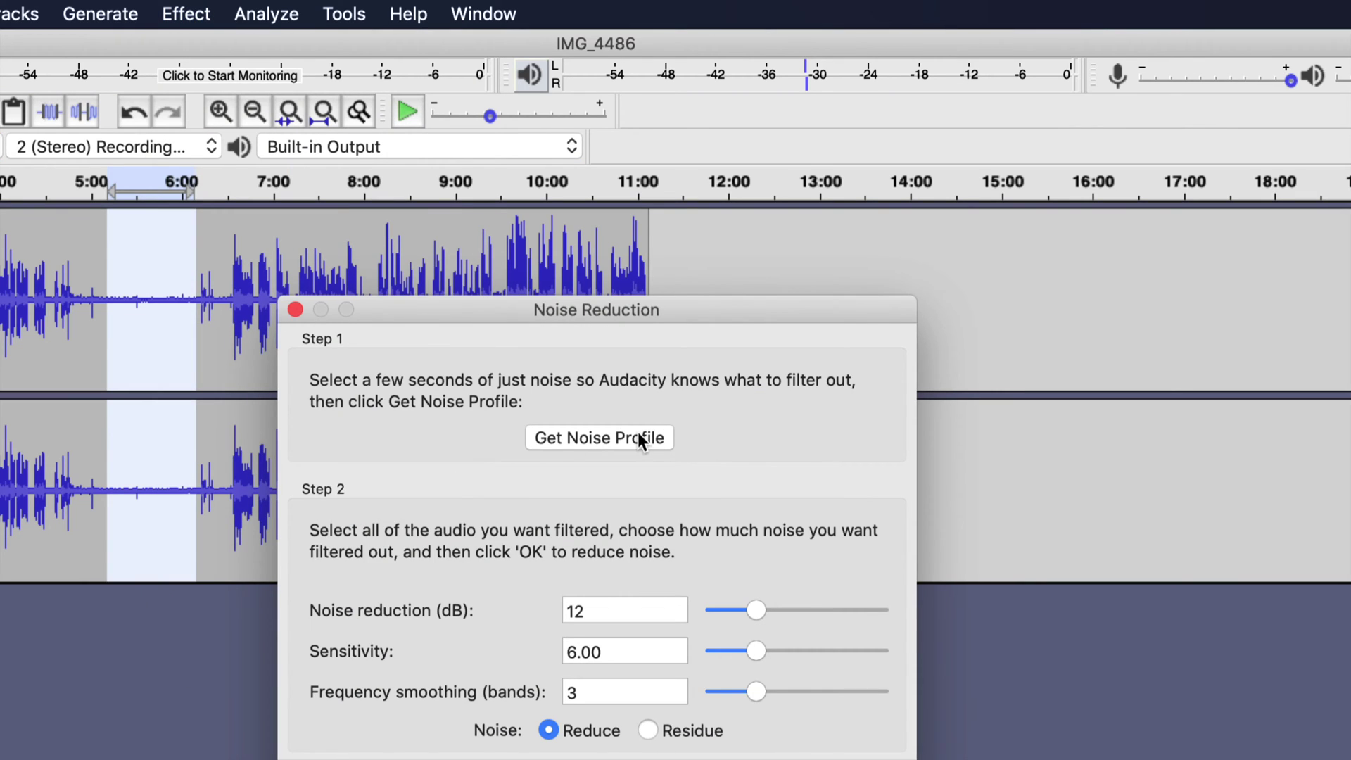
{"action": "left_click", "coordinate": [638, 432]}
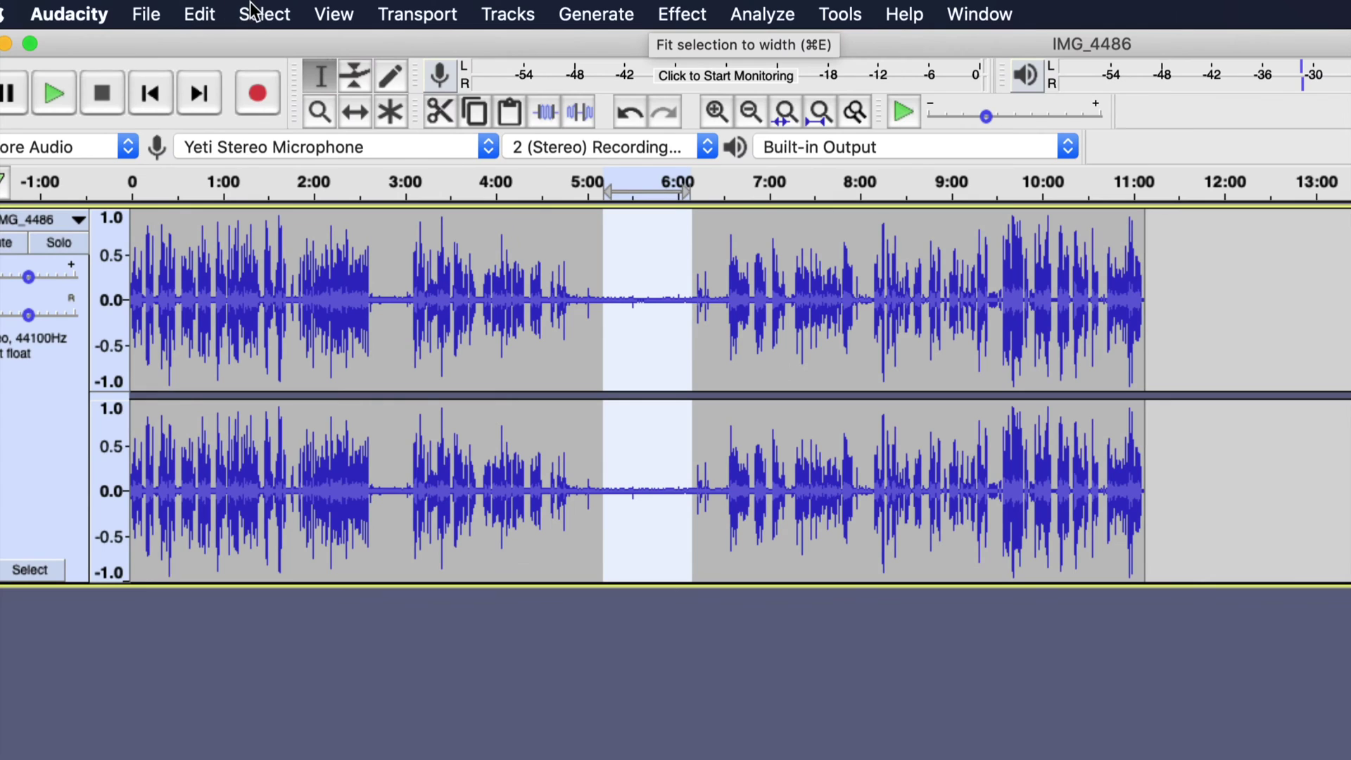
Select the entire recording and apply Noise Reduction again at the same settings.
{"action": "left_click", "coordinate": [251, 8]}
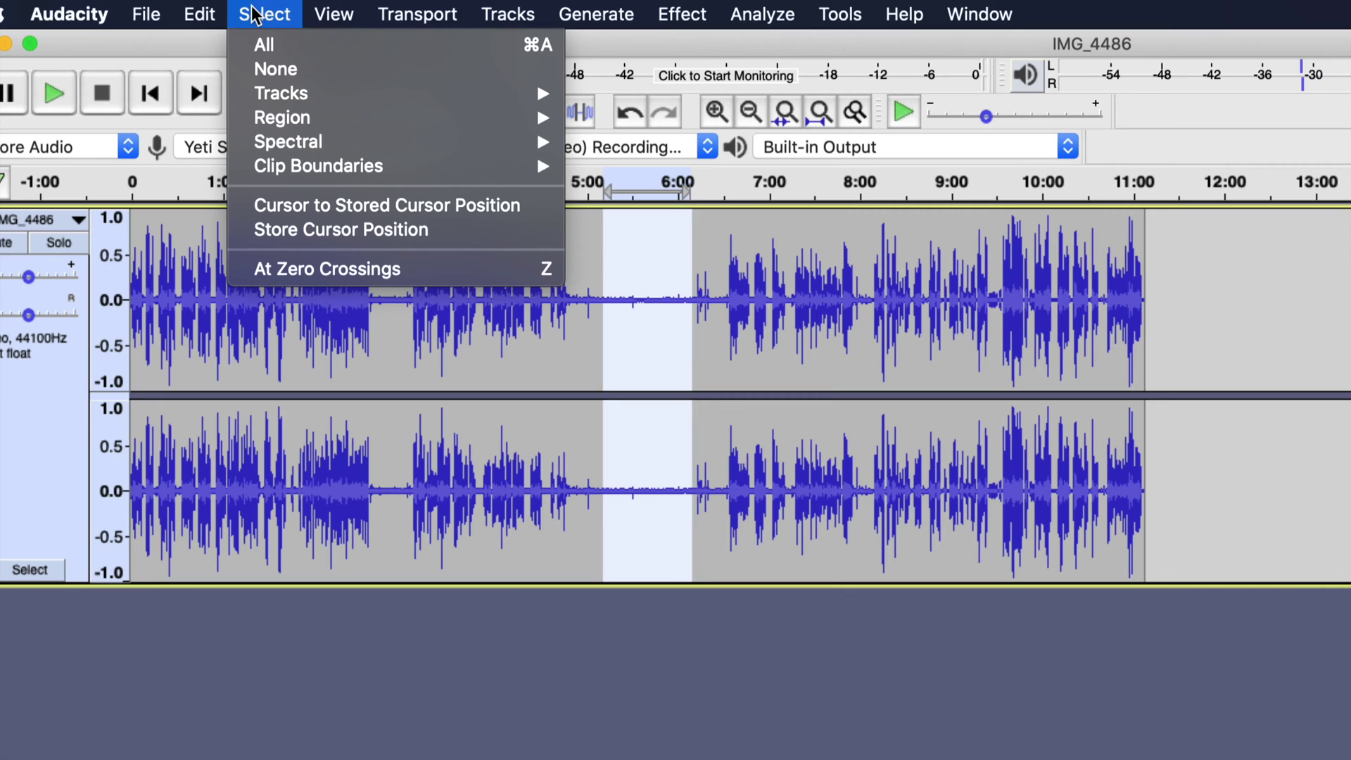
{"action": "left_click", "coordinate": [271, 51]}
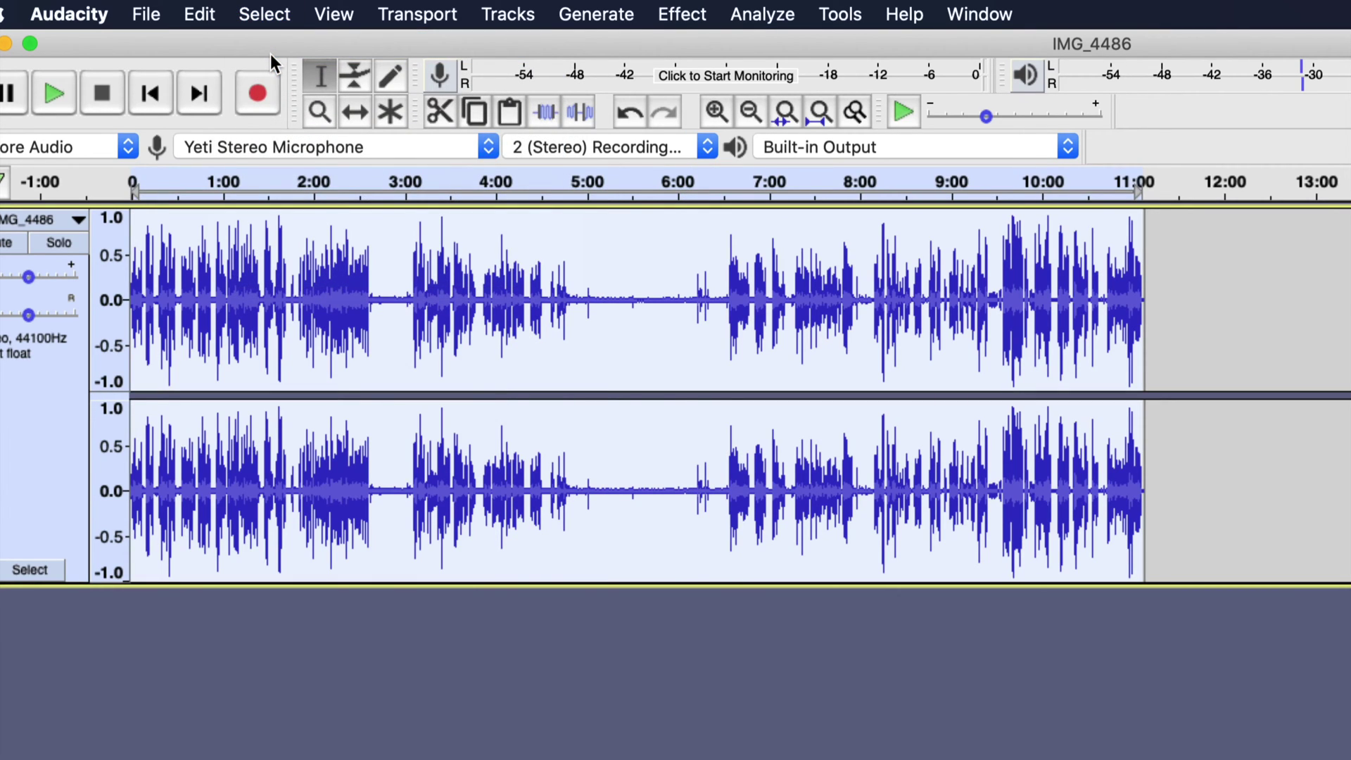
{"action": "left_click", "coordinate": [676, 10]}
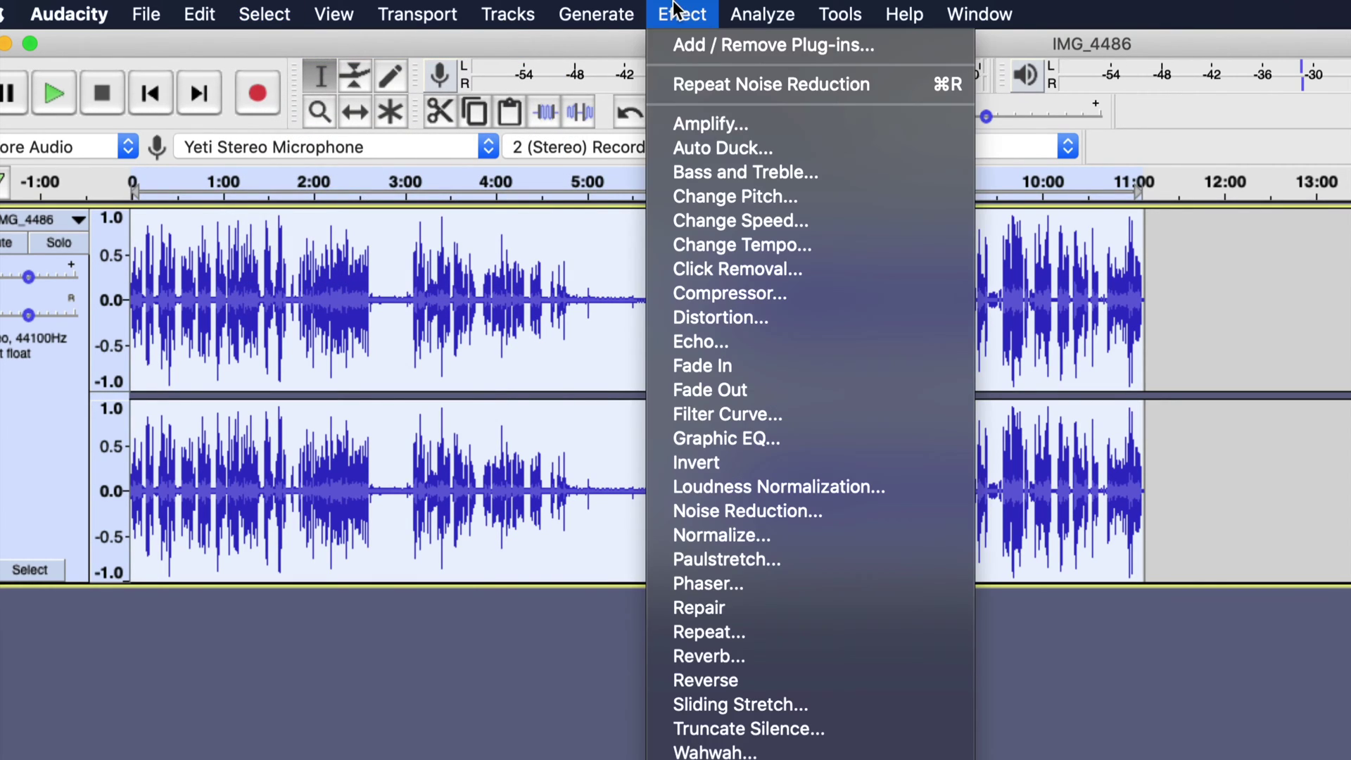
{"action": "left_click", "coordinate": [809, 509]}
{"action": "left_click_drag", "start_coordinate": [1100, 331], "coordinate": [874, 138]}
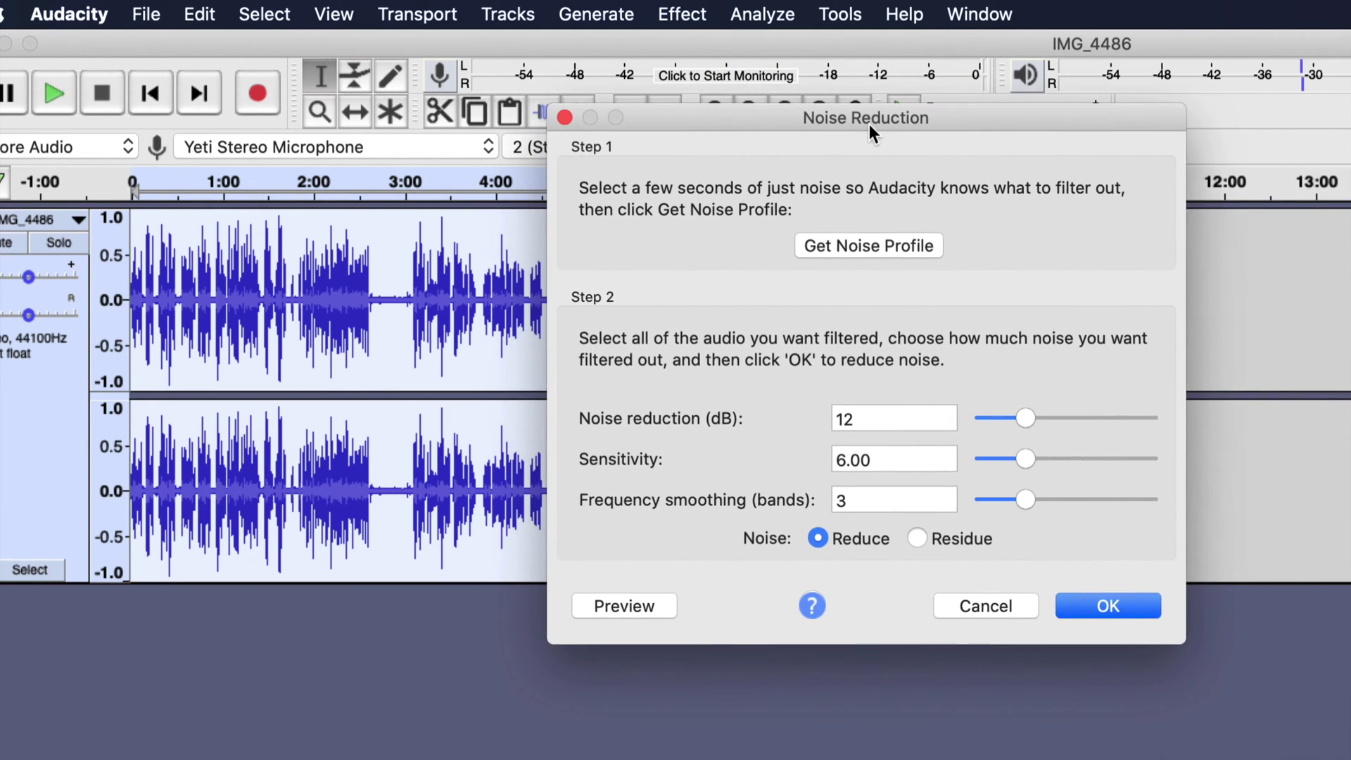
{"action": "left_click", "coordinate": [1102, 607]}
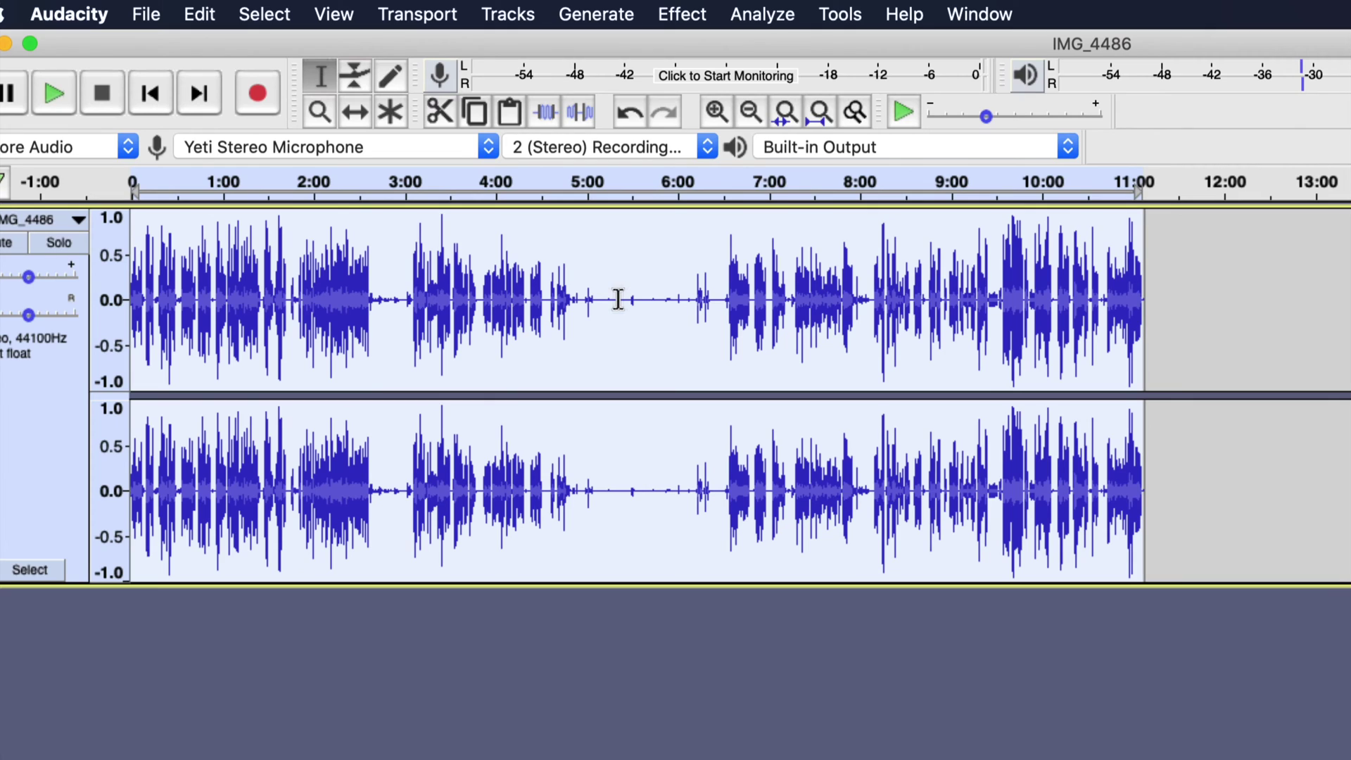
Audition the cleaned audio around 5:20–5:45 and a short passage near 3:05.
{"action": "left_click", "coordinate": [617, 298]}
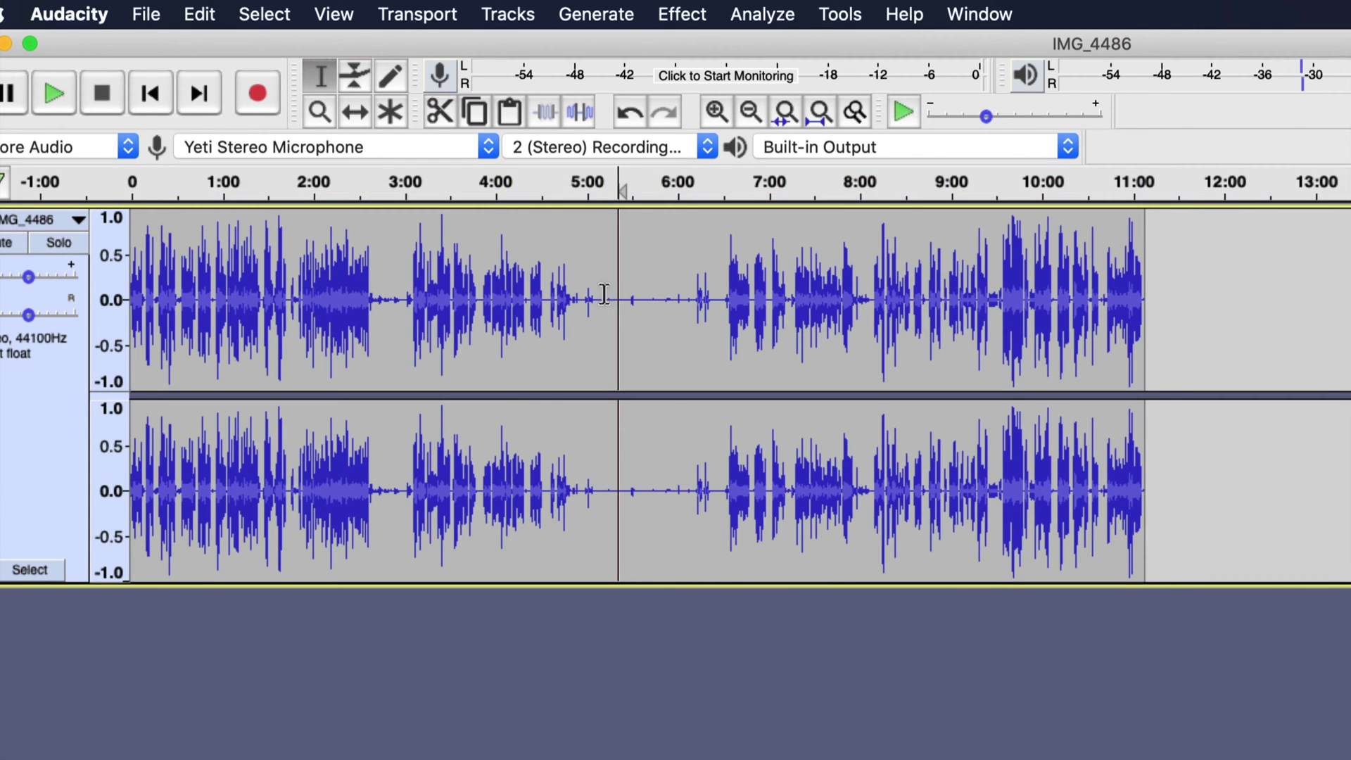
{"action": "left_click_drag", "start_coordinate": [601, 293], "coordinate": [684, 293]}
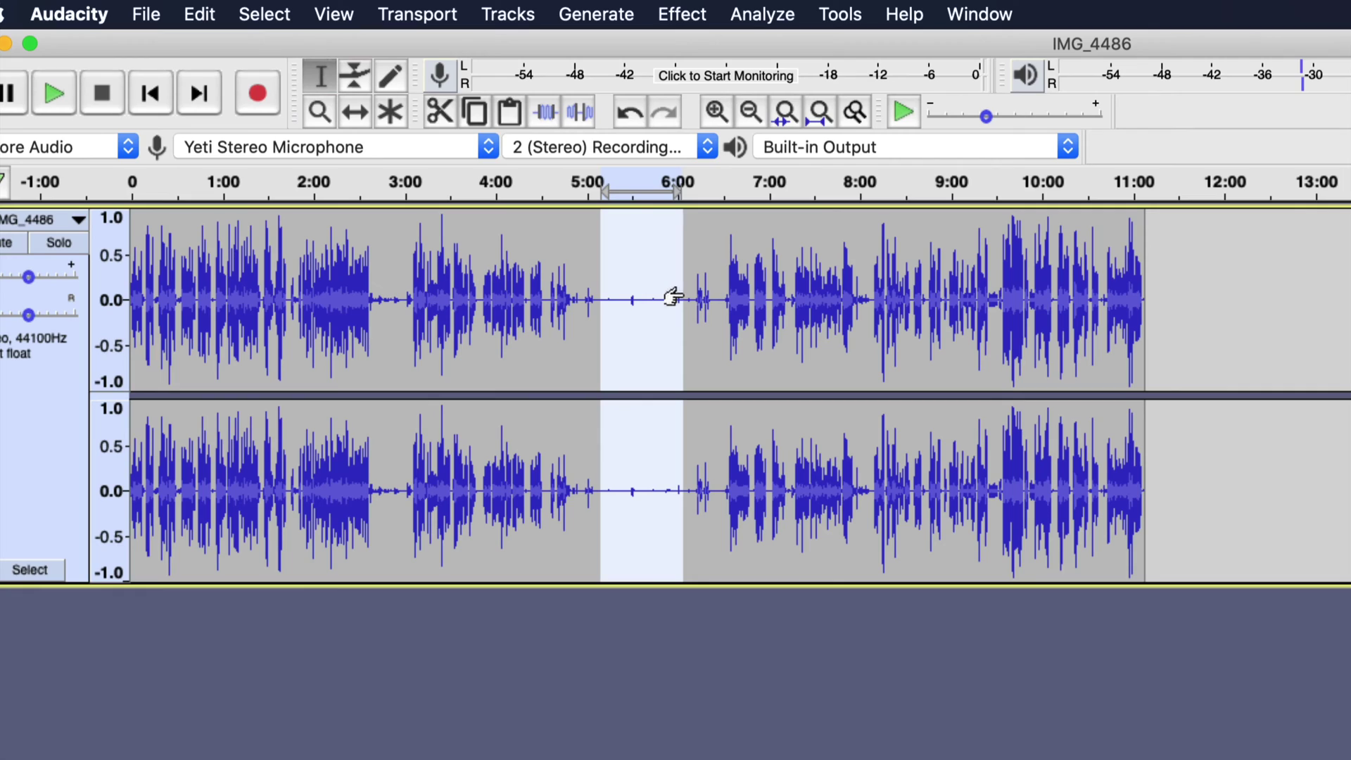
{"action": "key", "text": "space"}
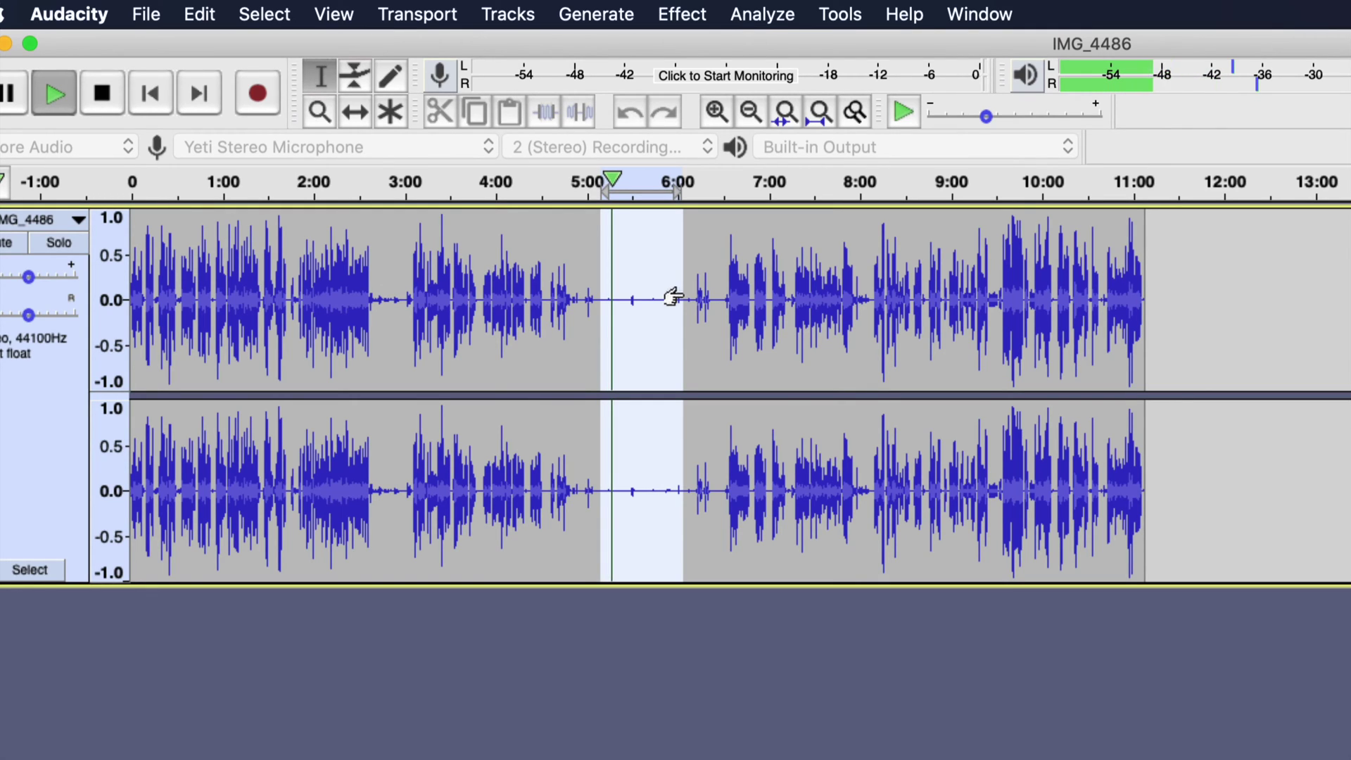
{"action": "key", "text": "space"}
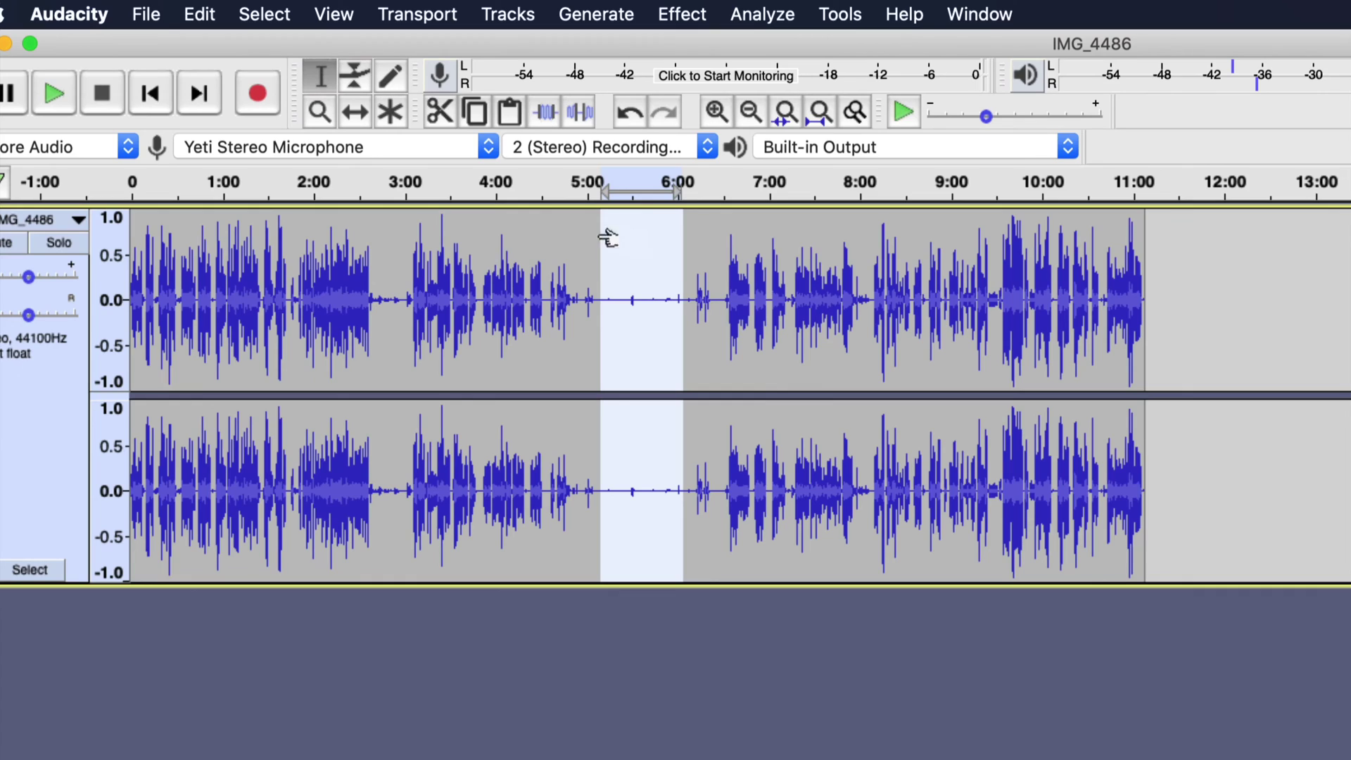
{"action": "left_click_drag", "start_coordinate": [414, 246], "coordinate": [449, 245]}
{"action": "key", "text": "space"}
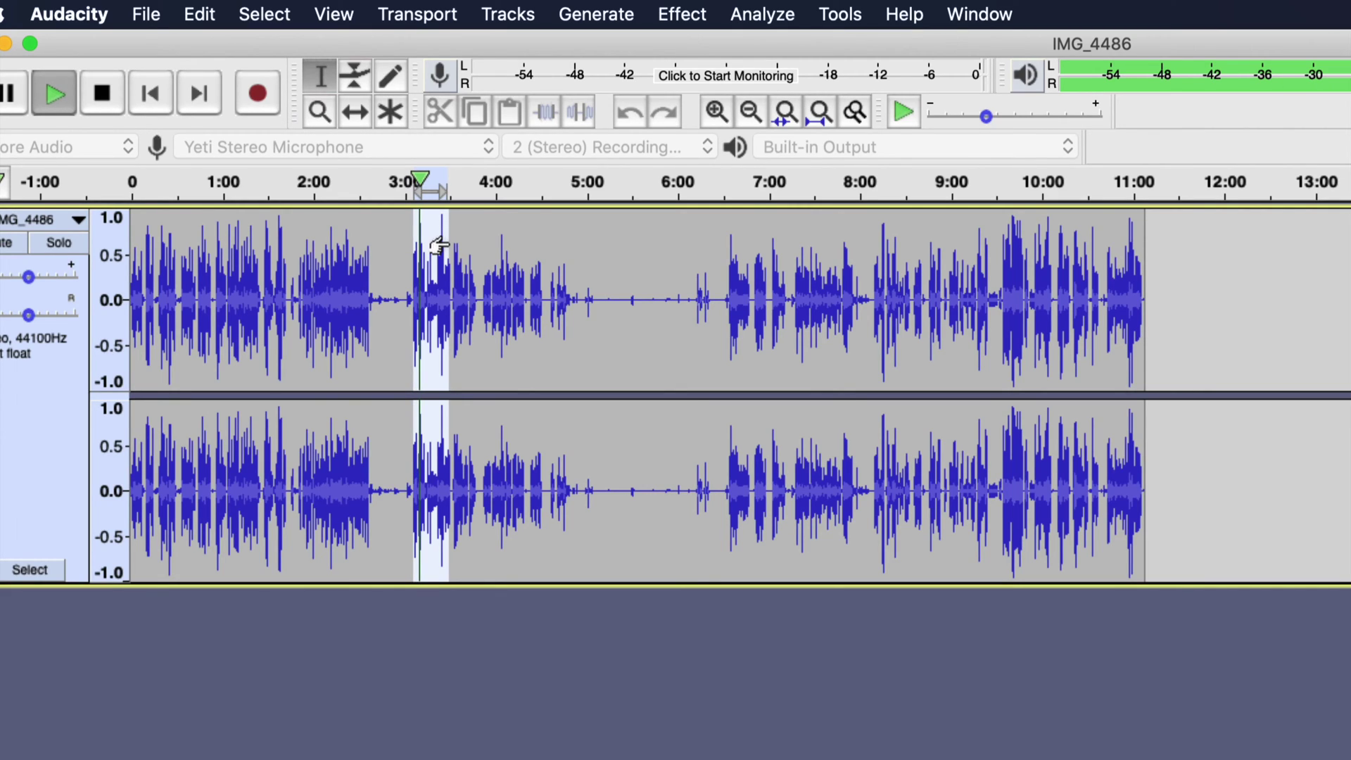
{"action": "key", "text": "space"}
Select the quiet gap from about 5:05 to 6:05.
{"action": "left_click", "coordinate": [593, 258]}
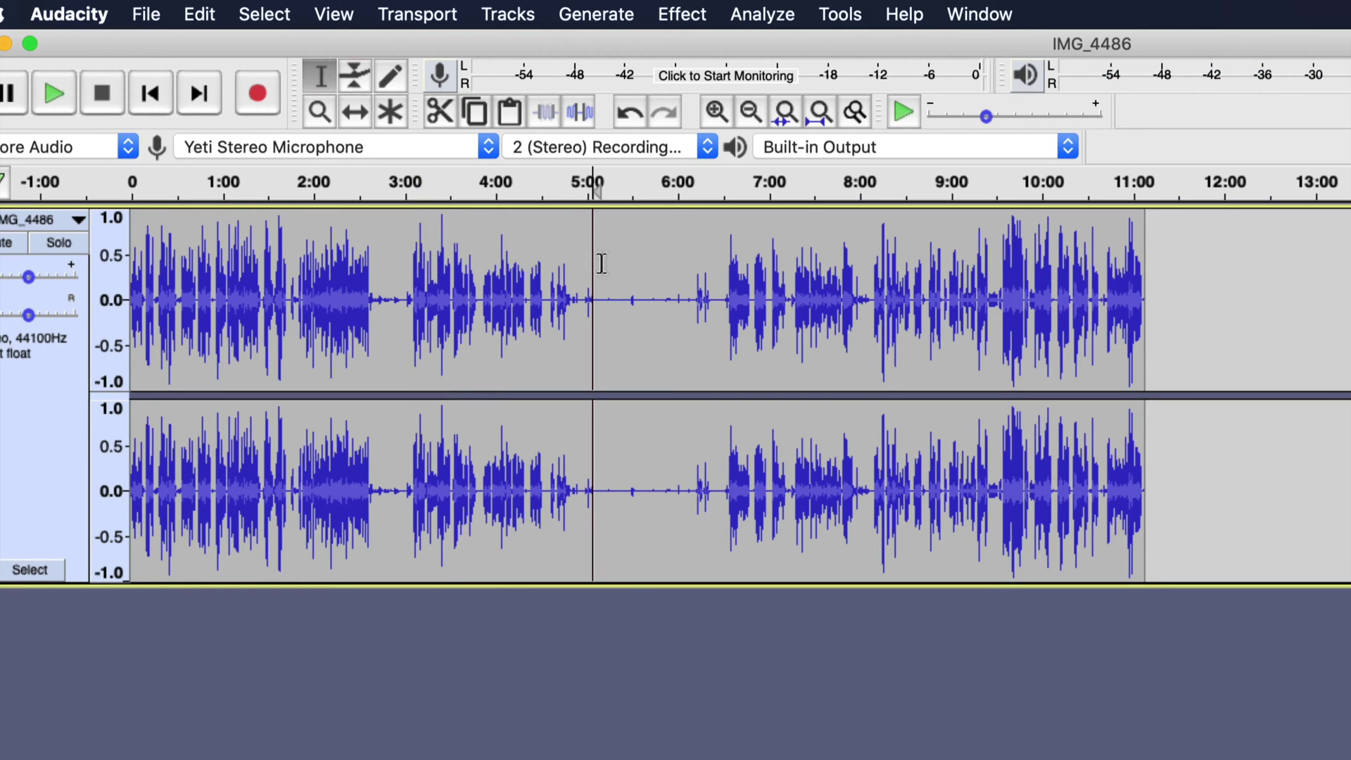
{"action": "left_click", "coordinate": [599, 259]}
{"action": "left_click_drag", "start_coordinate": [637, 259], "coordinate": [691, 259]}
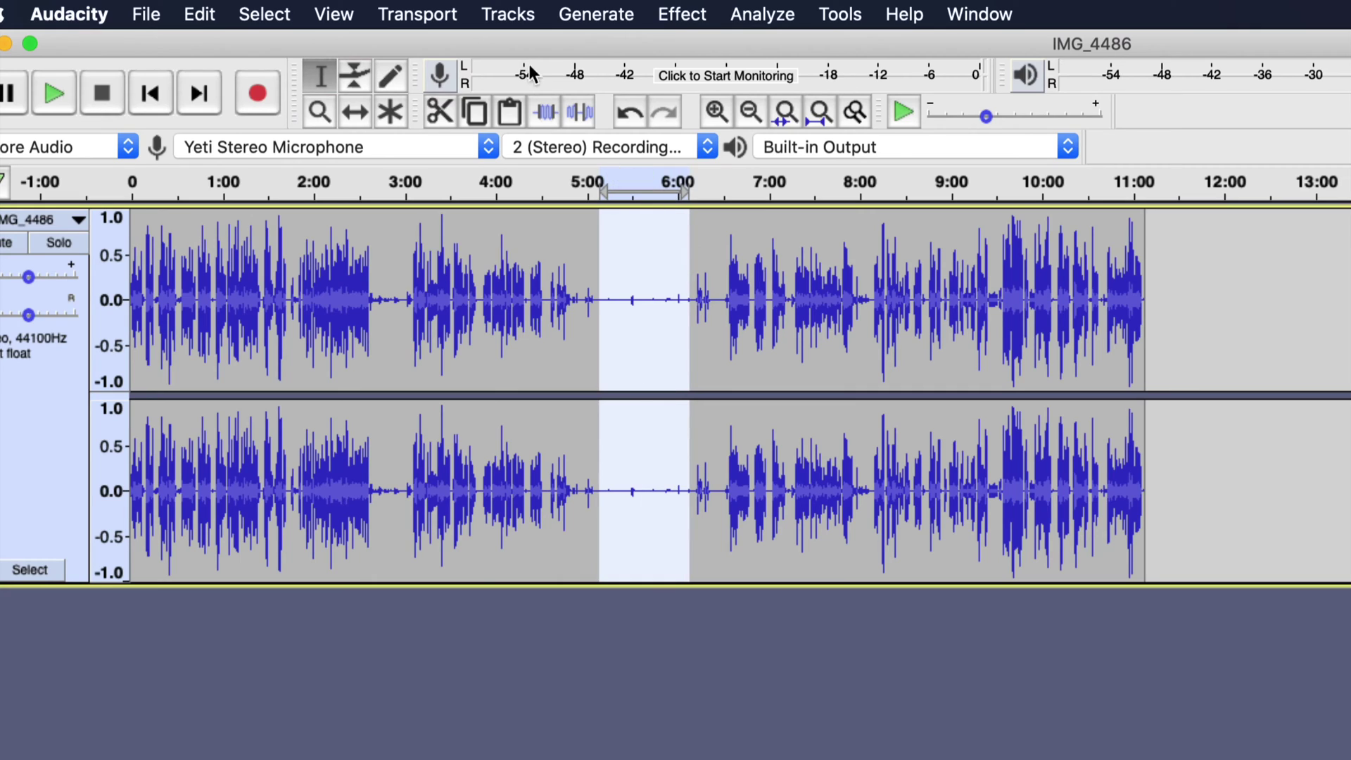
Capture a new noise profile from the 5:05–6:05 gap in Noise Reduction.
{"action": "left_click", "coordinate": [684, 14]}
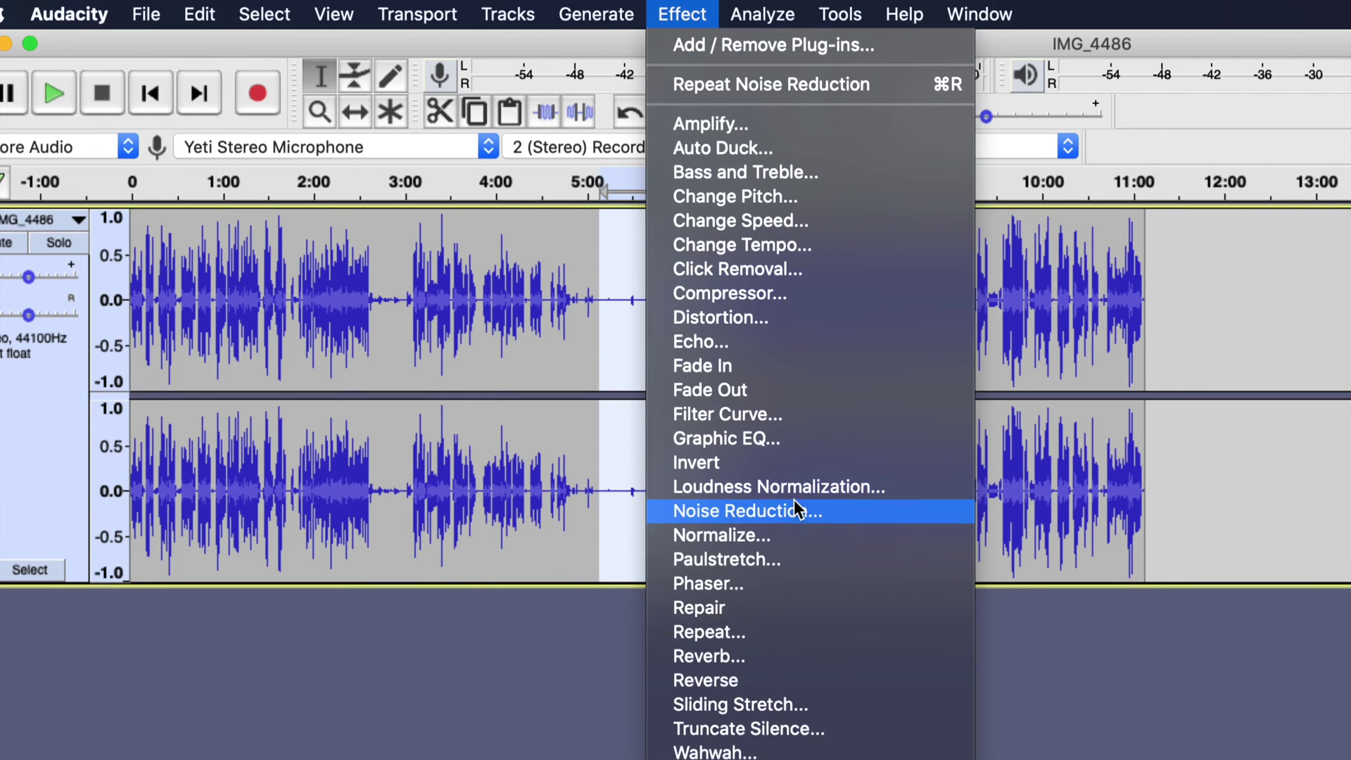
{"action": "left_click", "coordinate": [805, 518]}
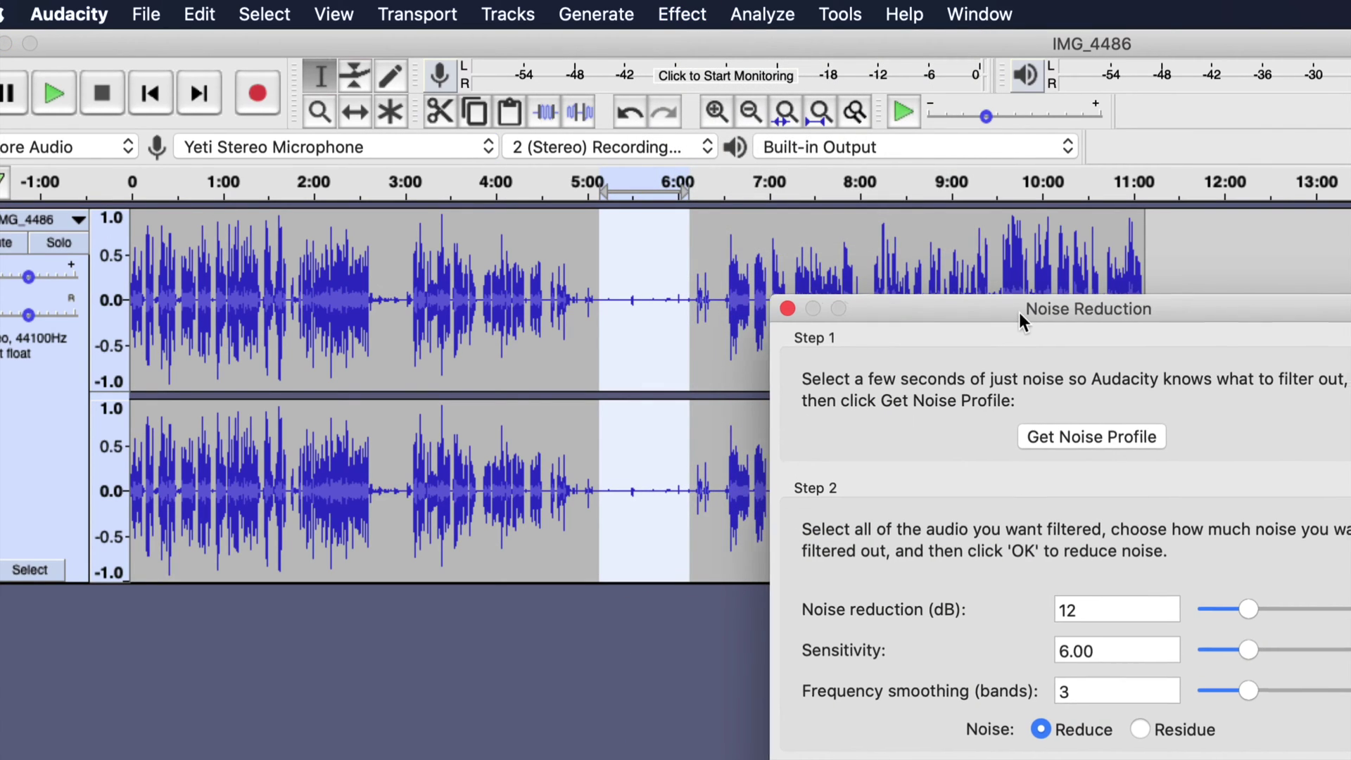
{"action": "left_click_drag", "start_coordinate": [1019, 313], "coordinate": [816, 241]}
{"action": "left_click", "coordinate": [908, 366]}
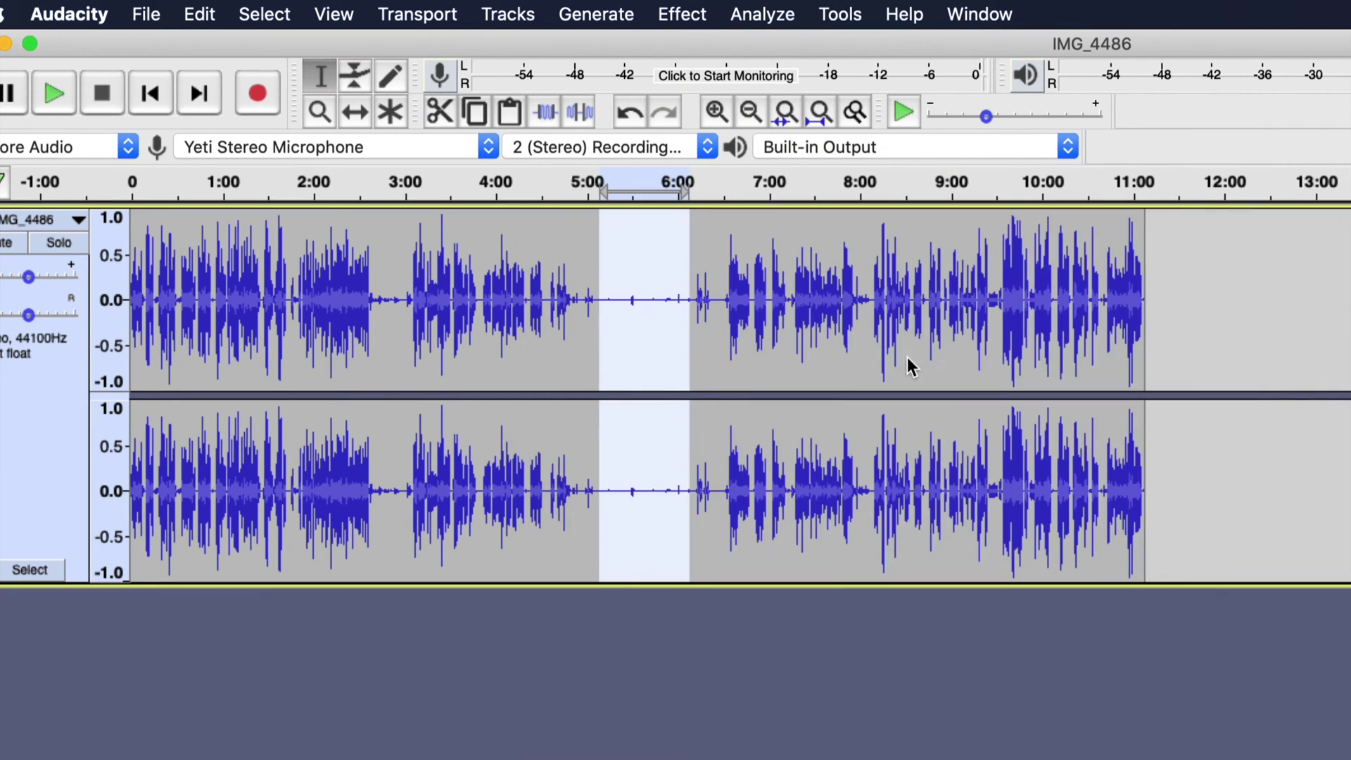
Select the entire recording and apply Noise Reduction at 12 dB, 6.00, smoothing 3.
{"action": "left_click", "coordinate": [248, 10]}
{"action": "left_click", "coordinate": [274, 50]}
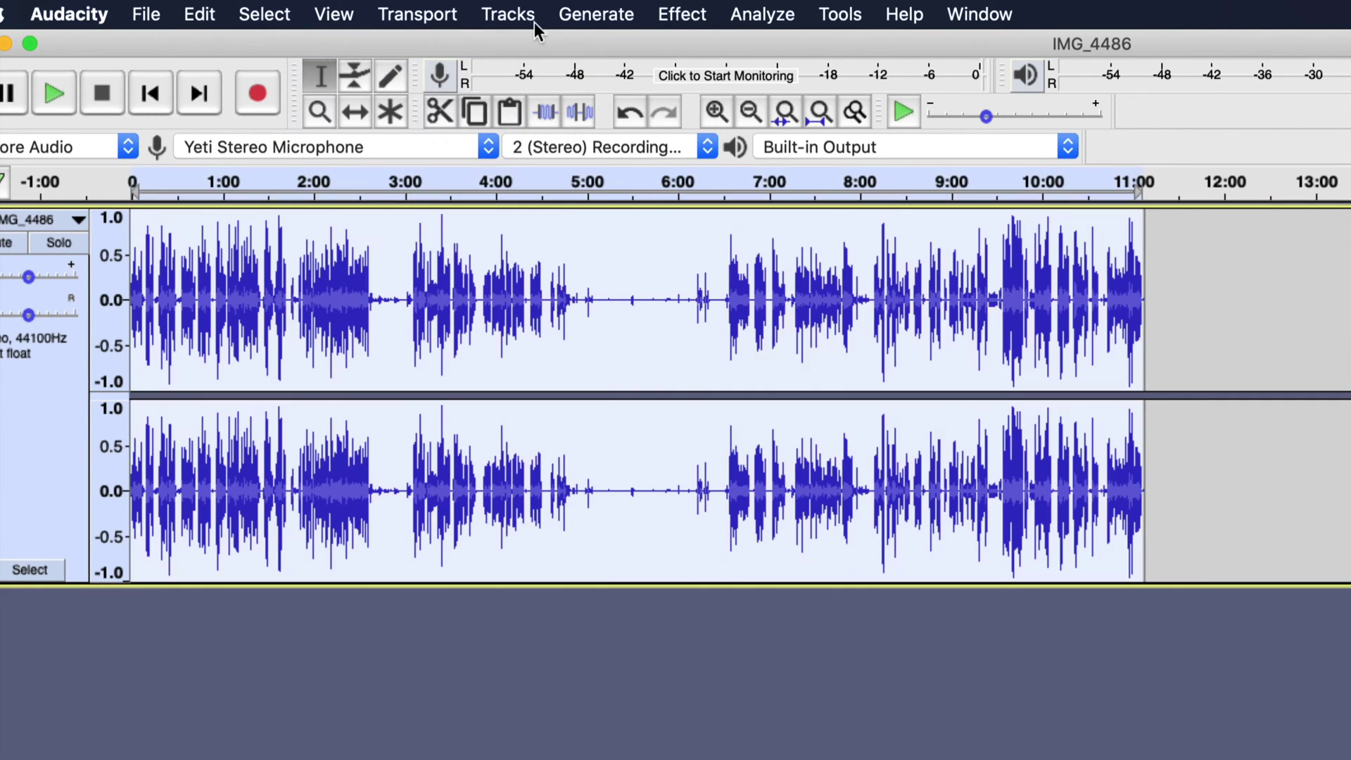
{"action": "left_click", "coordinate": [697, 13]}
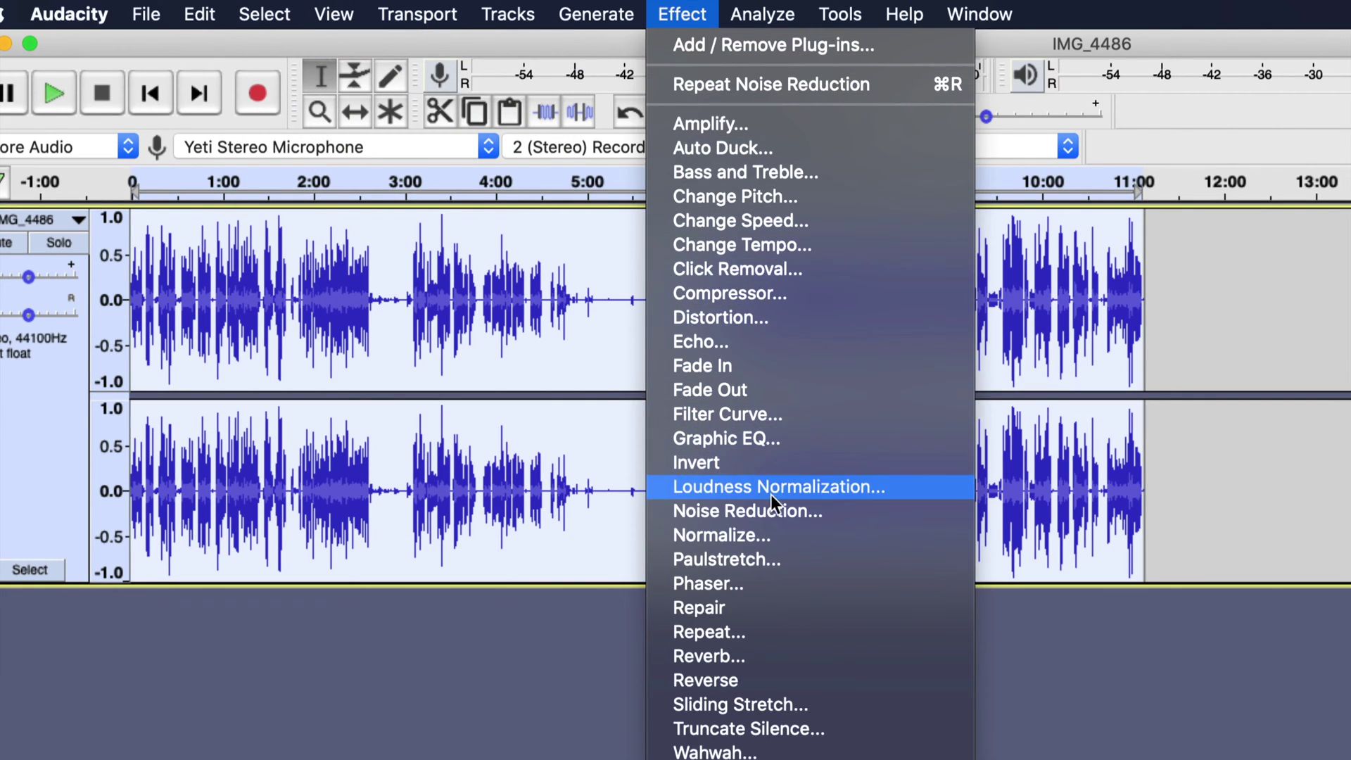
{"action": "left_click", "coordinate": [748, 511]}
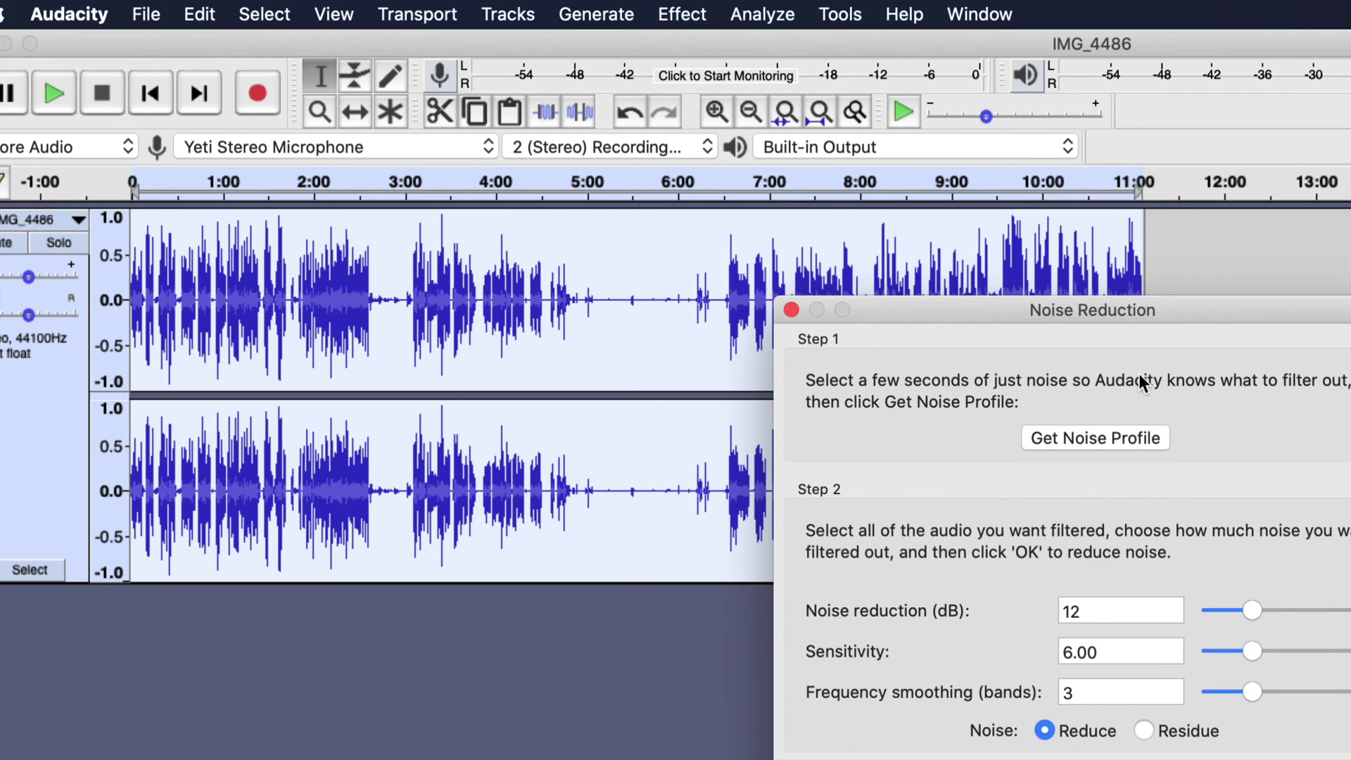
{"action": "left_click_drag", "start_coordinate": [1114, 325], "coordinate": [750, 170]}
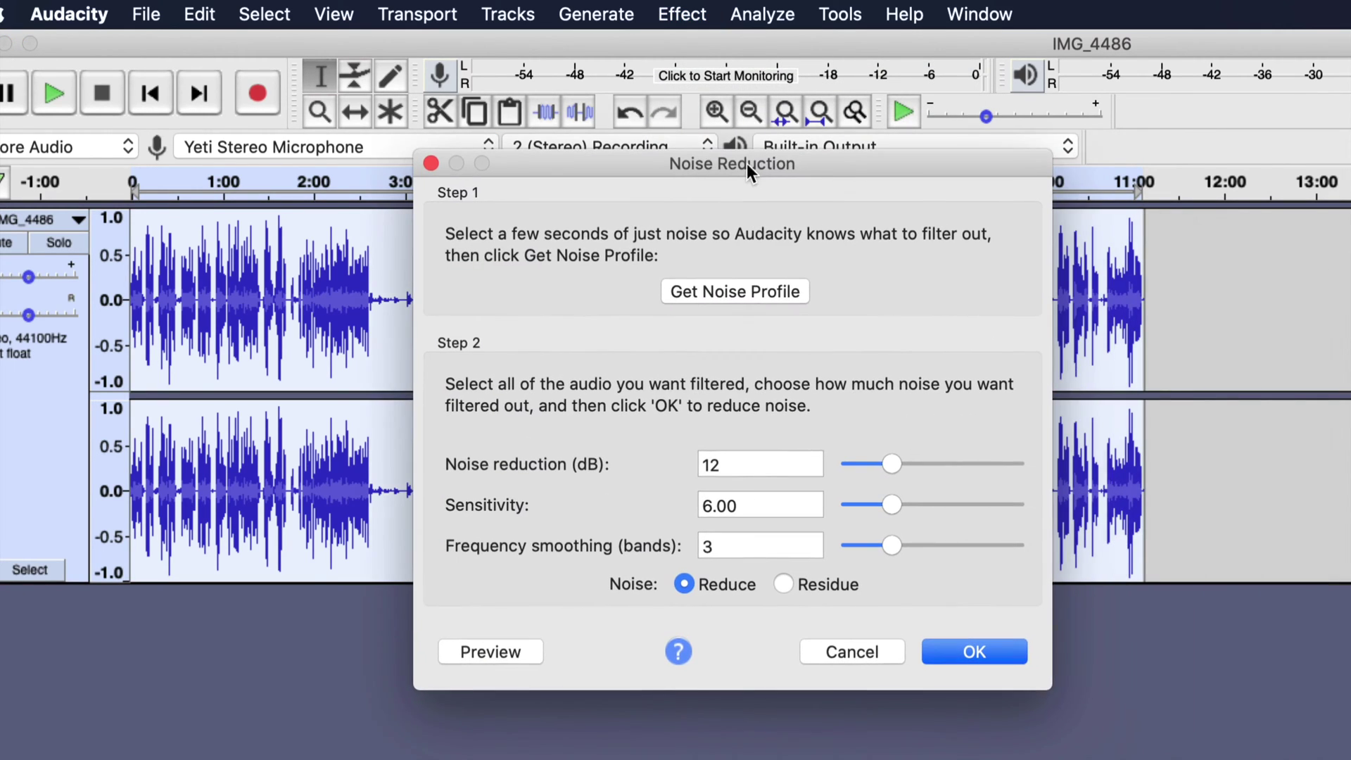
{"action": "left_click", "coordinate": [985, 643]}
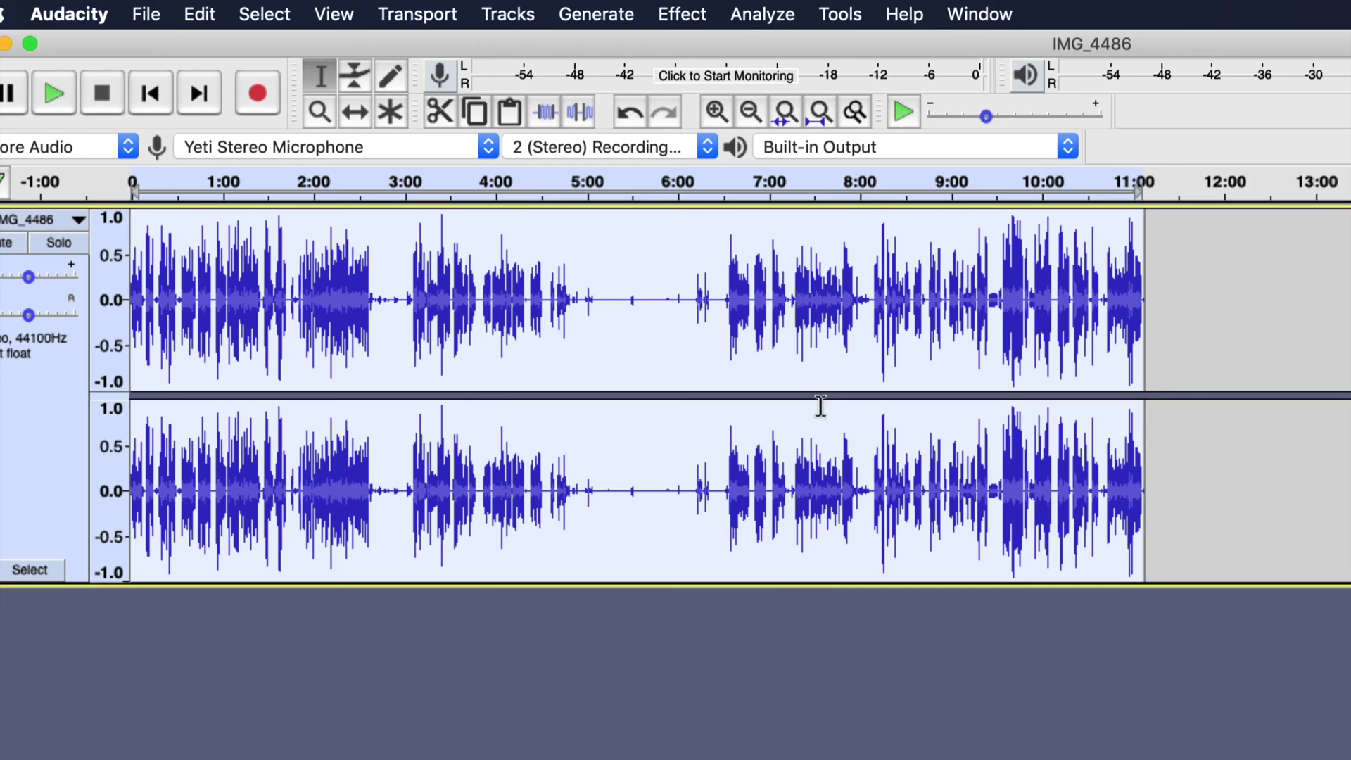
Audition the thrice-cleaned audio from about 5:22 to 6:08 and a short passage near 3:12.
{"action": "left_click", "coordinate": [654, 257]}
{"action": "left_click", "coordinate": [611, 257]}
{"action": "key", "text": "space"}
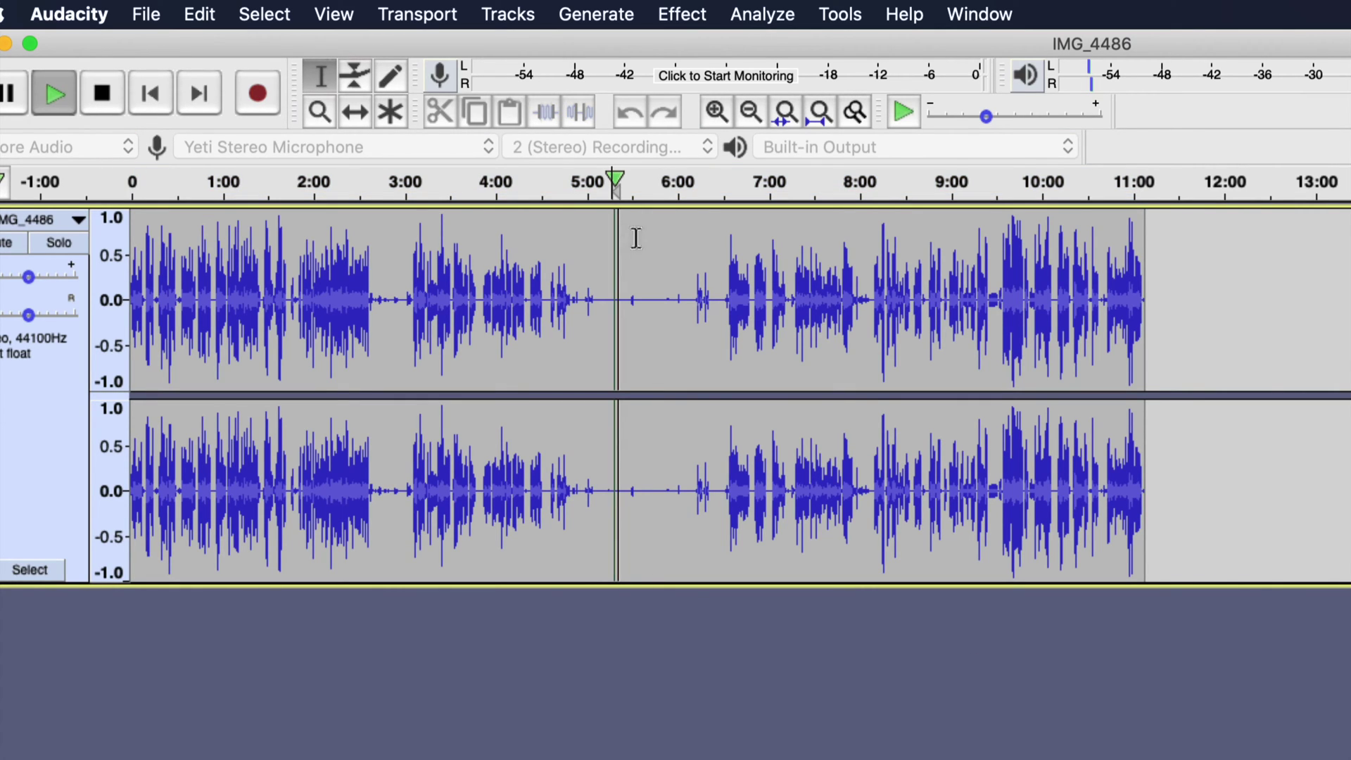
{"action": "left_click_drag", "start_coordinate": [617, 236], "coordinate": [687, 239]}
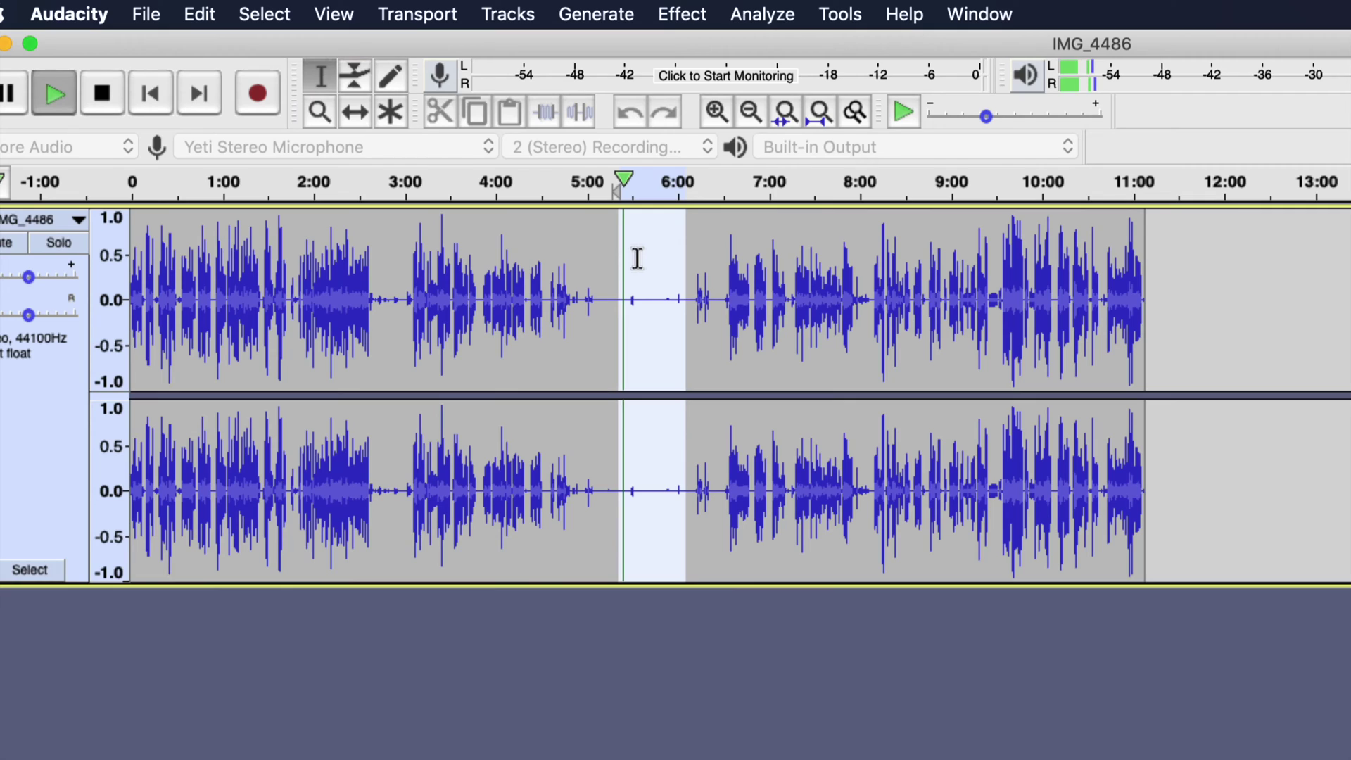
{"action": "key", "text": "space"}
{"action": "left_click", "coordinate": [415, 236]}
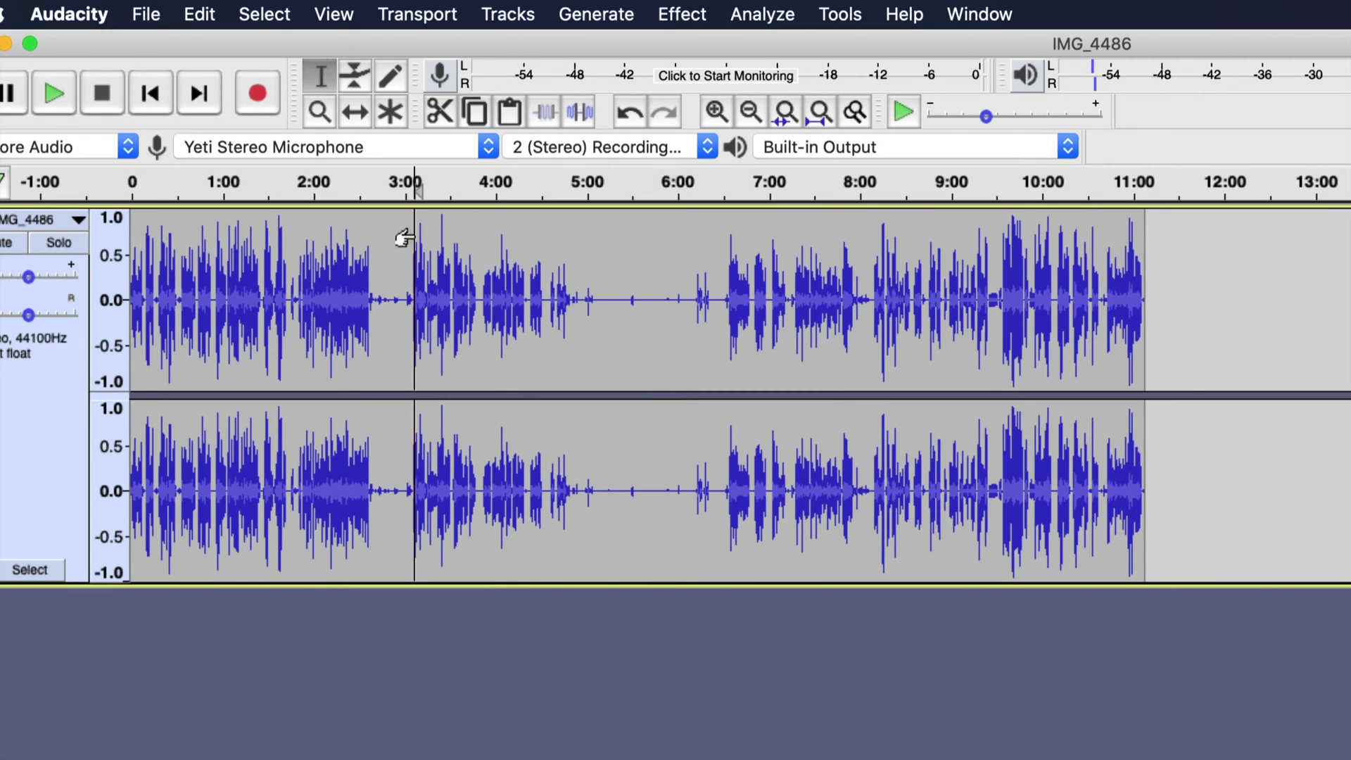
{"action": "left_click_drag", "start_coordinate": [416, 232], "coordinate": [456, 231]}
{"action": "key", "text": "space"}
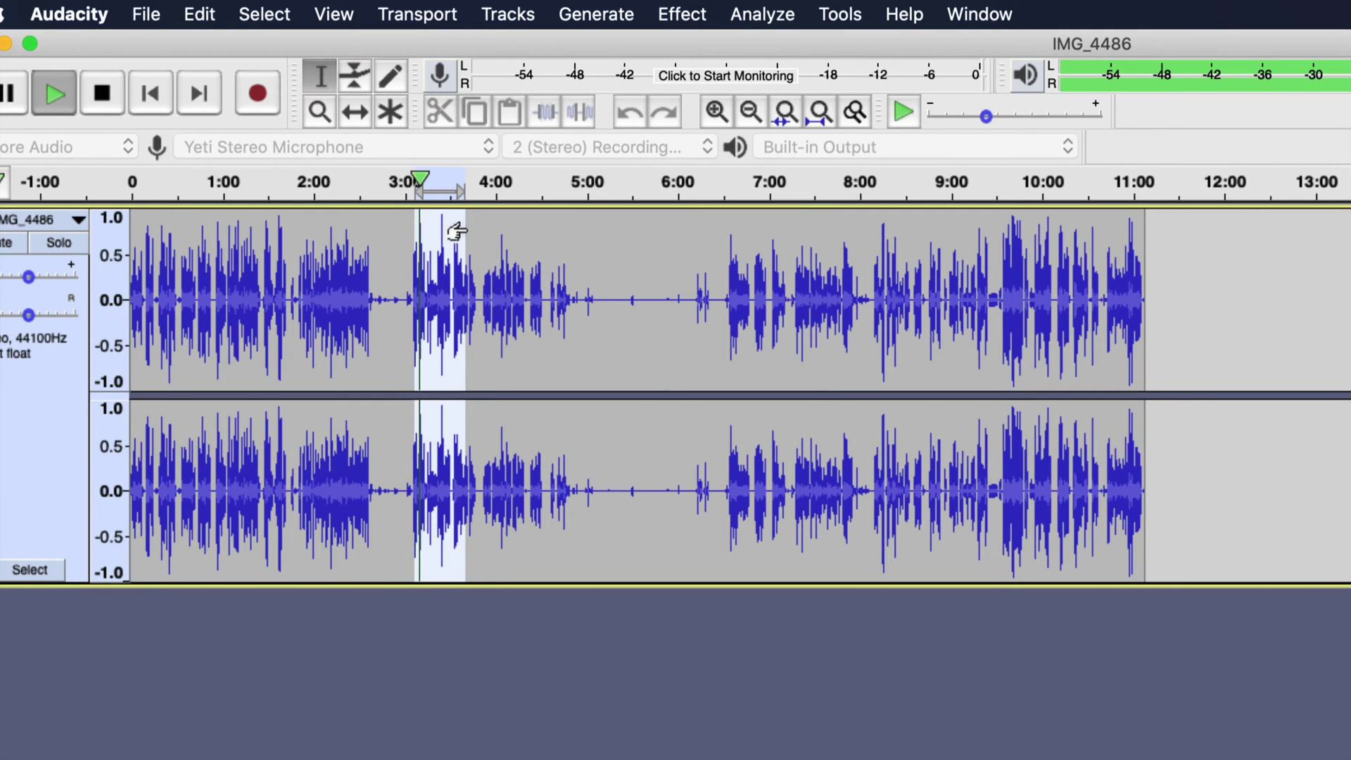
{"action": "key", "text": "space"}
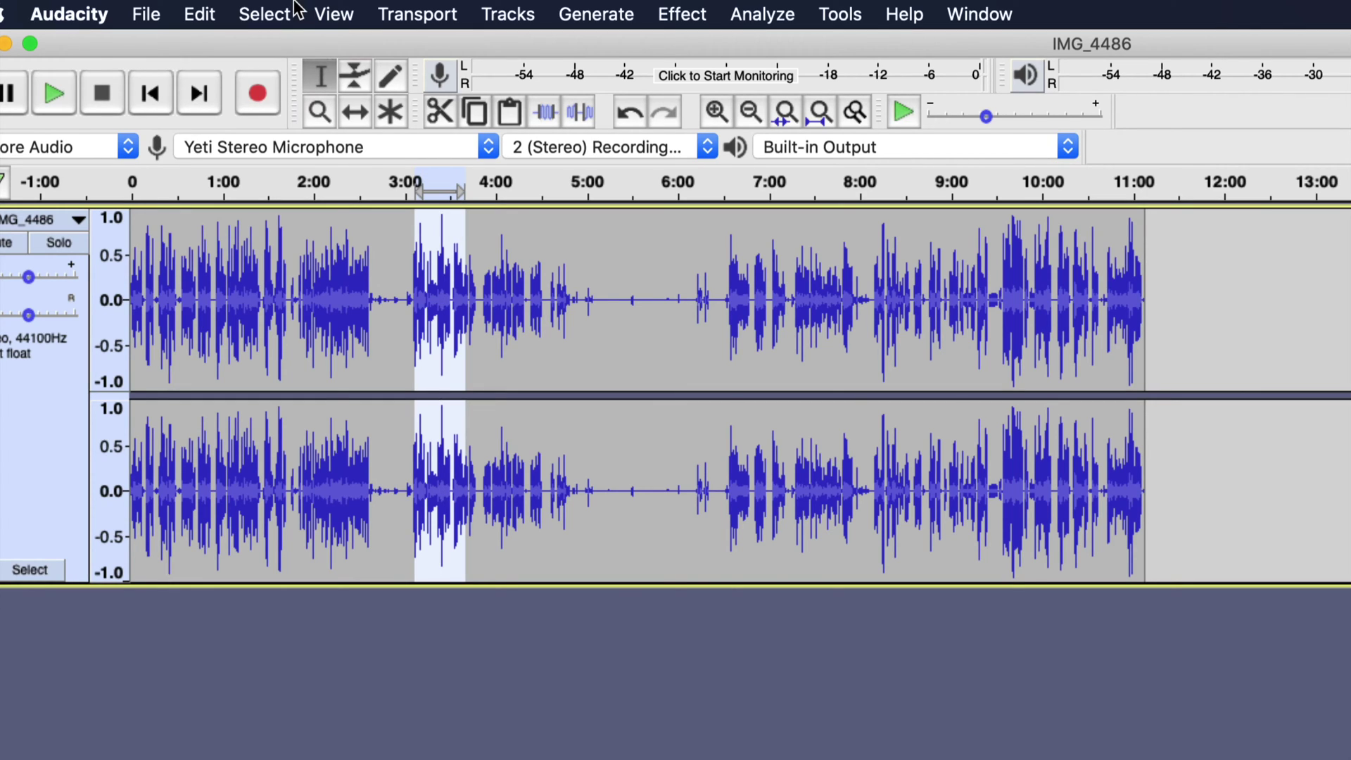
Export the cleaned audio as IMG_4486.mp3 on the Desktop at the Standard preset, overwriting the old file.
{"action": "left_click", "coordinate": [146, 15]}
{"action": "mouse_move", "coordinate": [226, 202]}
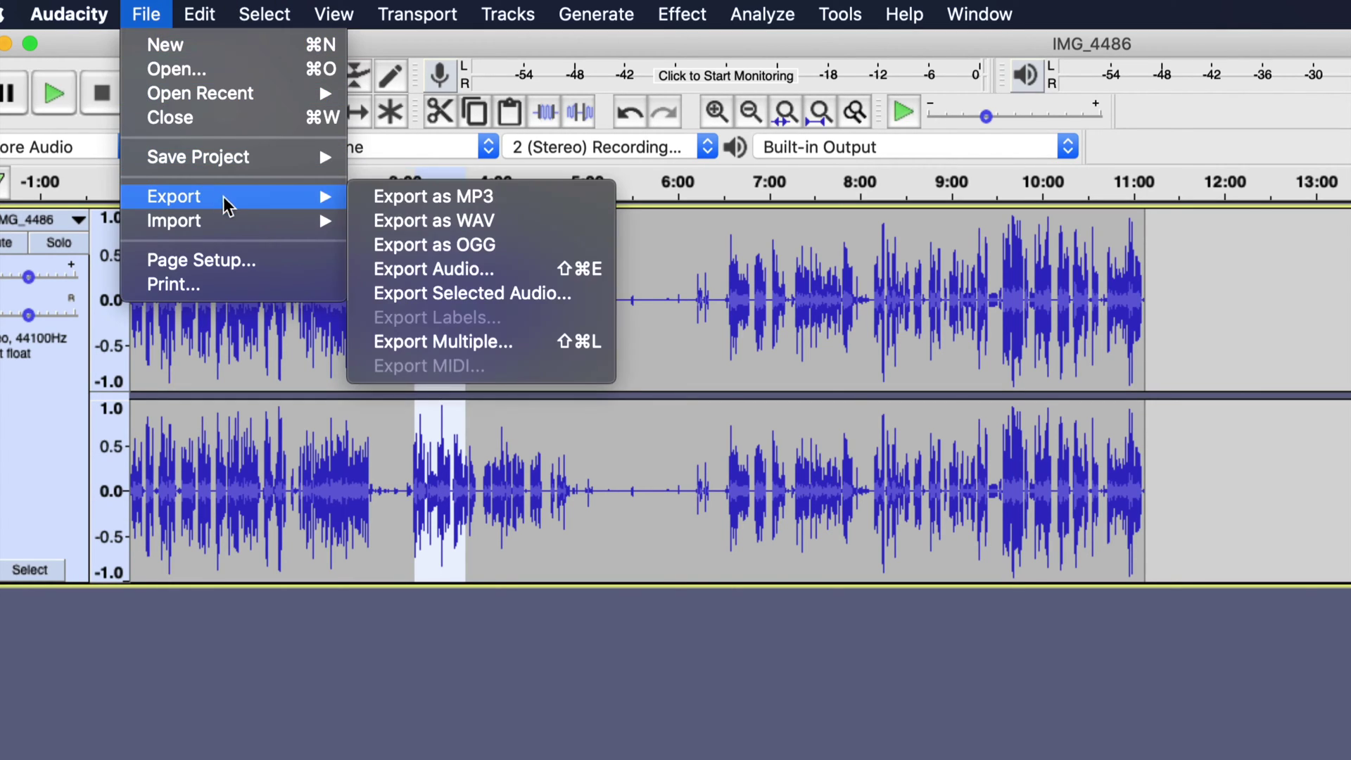
{"action": "left_click", "coordinate": [483, 197]}
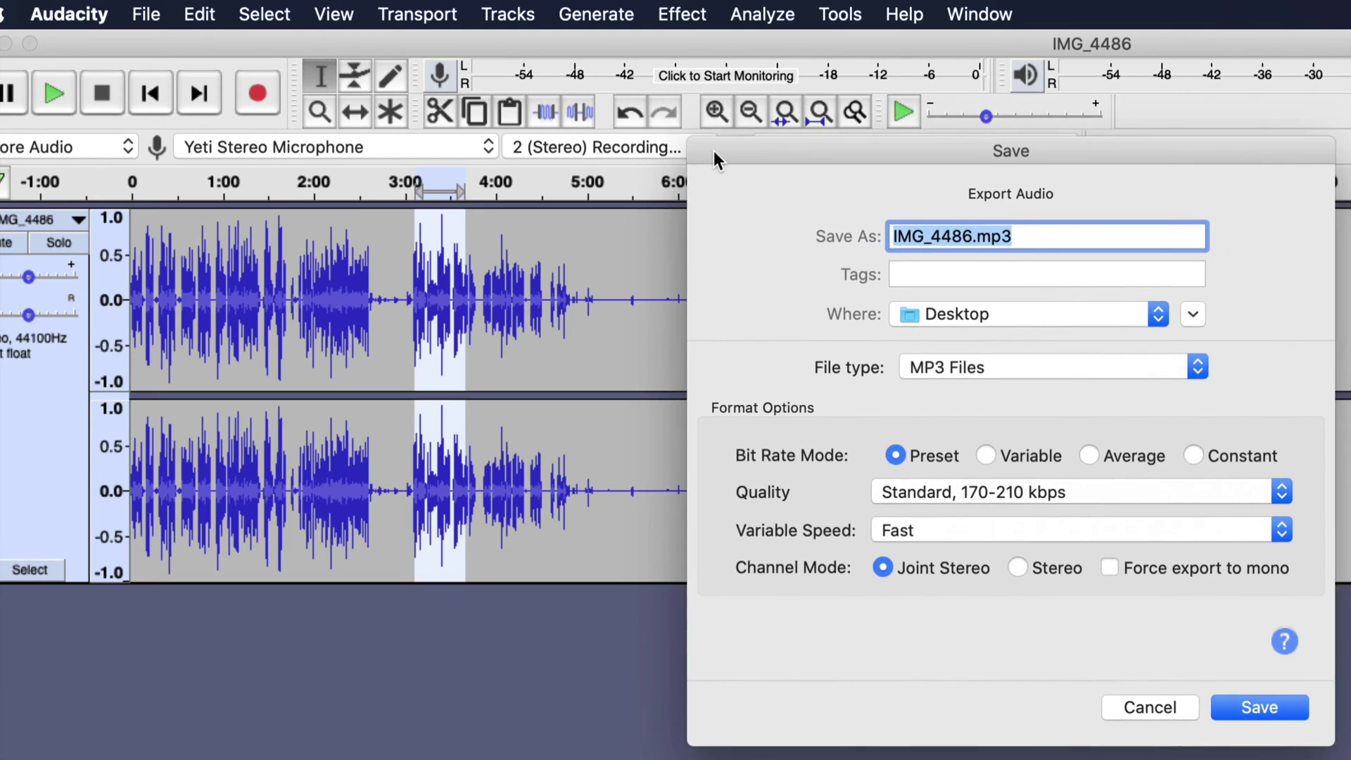
{"action": "left_click_drag", "start_coordinate": [714, 151], "coordinate": [266, 119]}
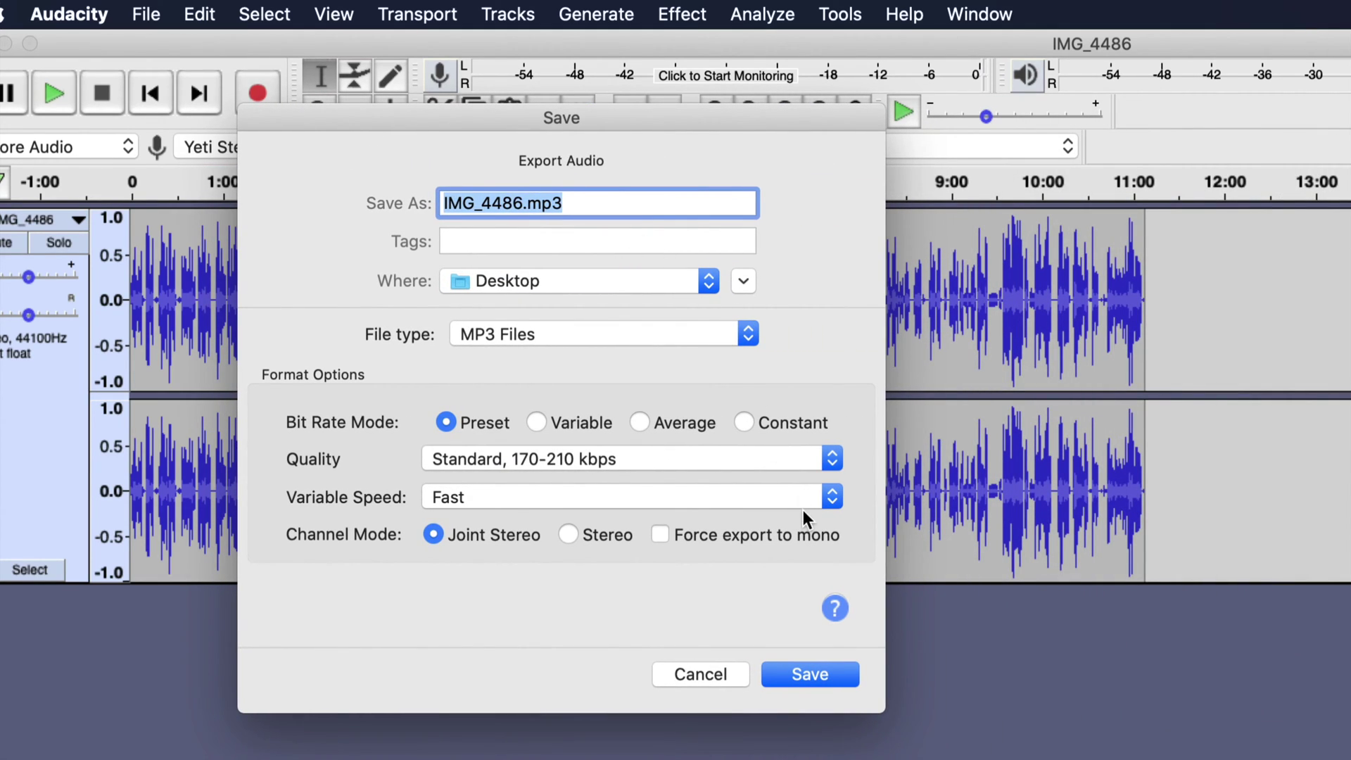
{"action": "left_click", "coordinate": [824, 673]}
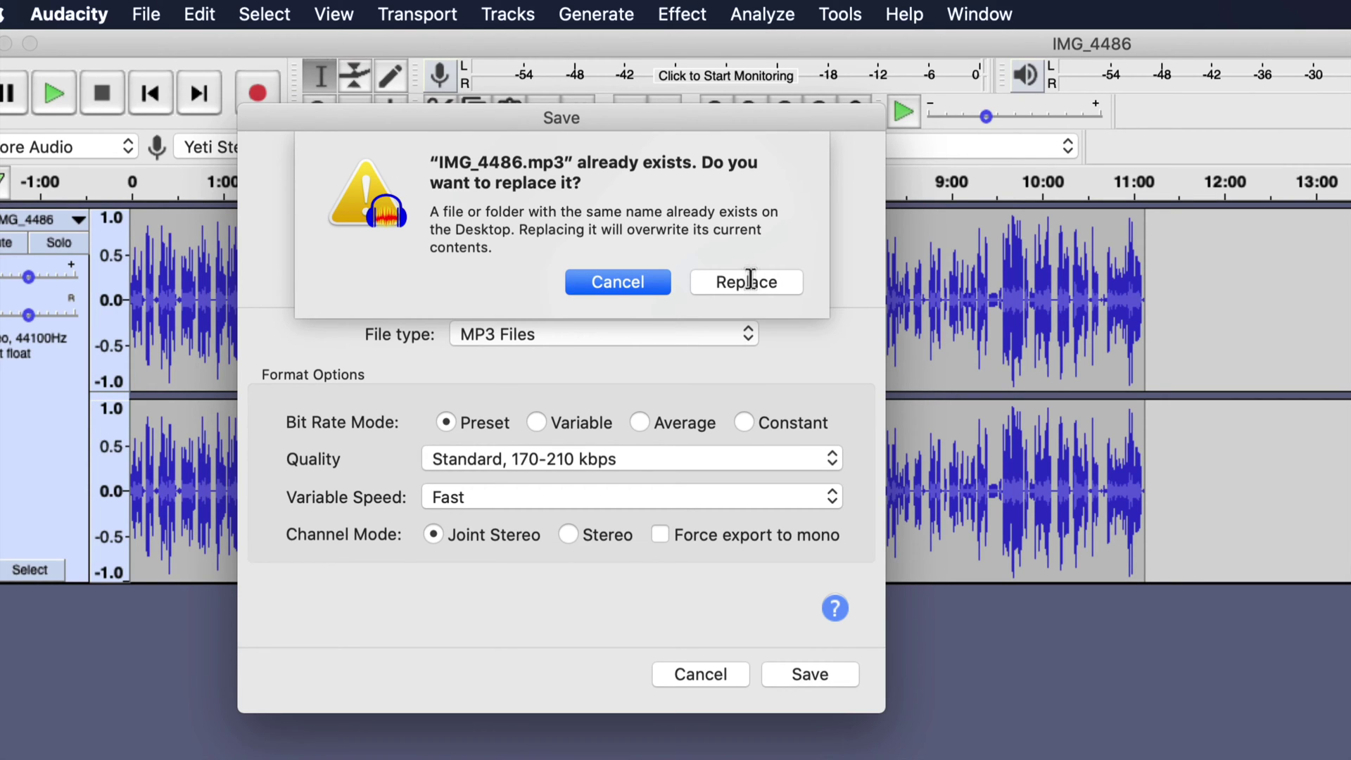
{"action": "left_click", "coordinate": [749, 282]}
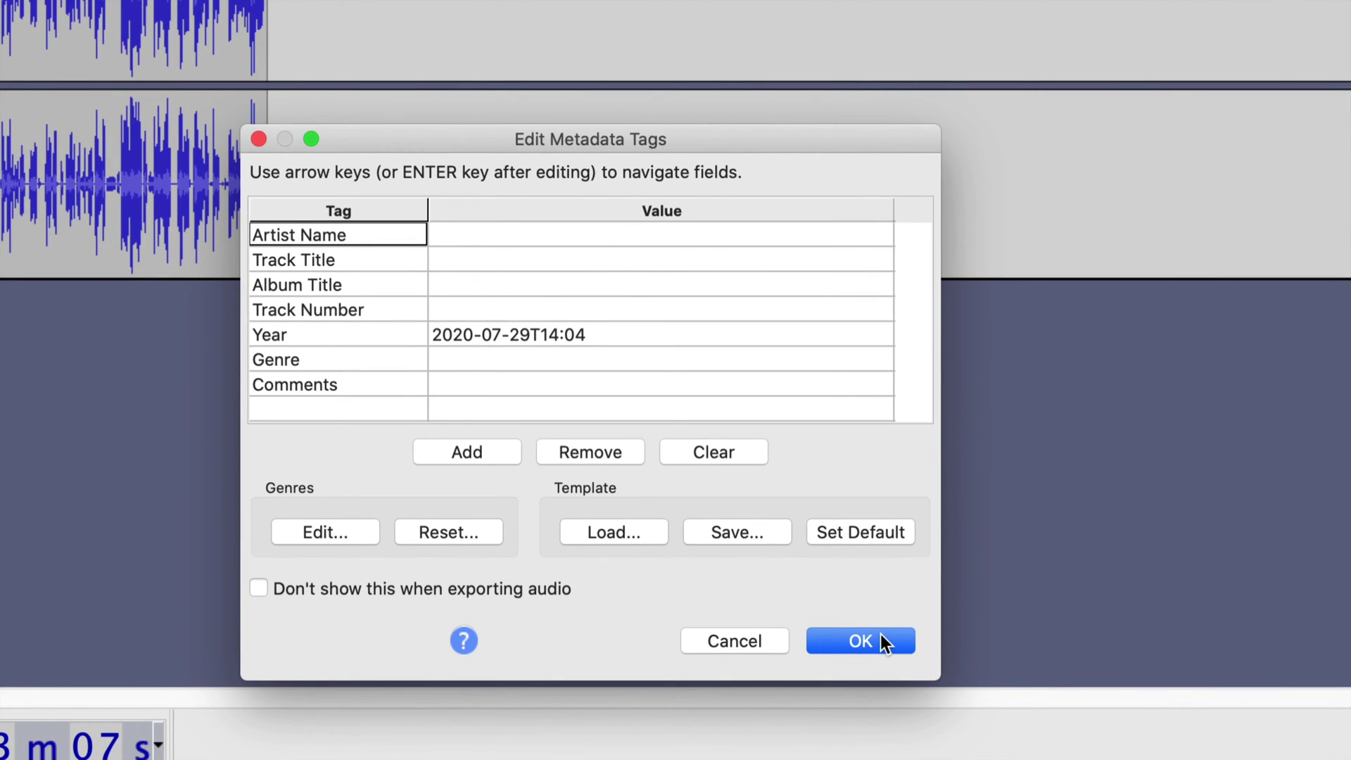
{"action": "left_click", "coordinate": [881, 635]}
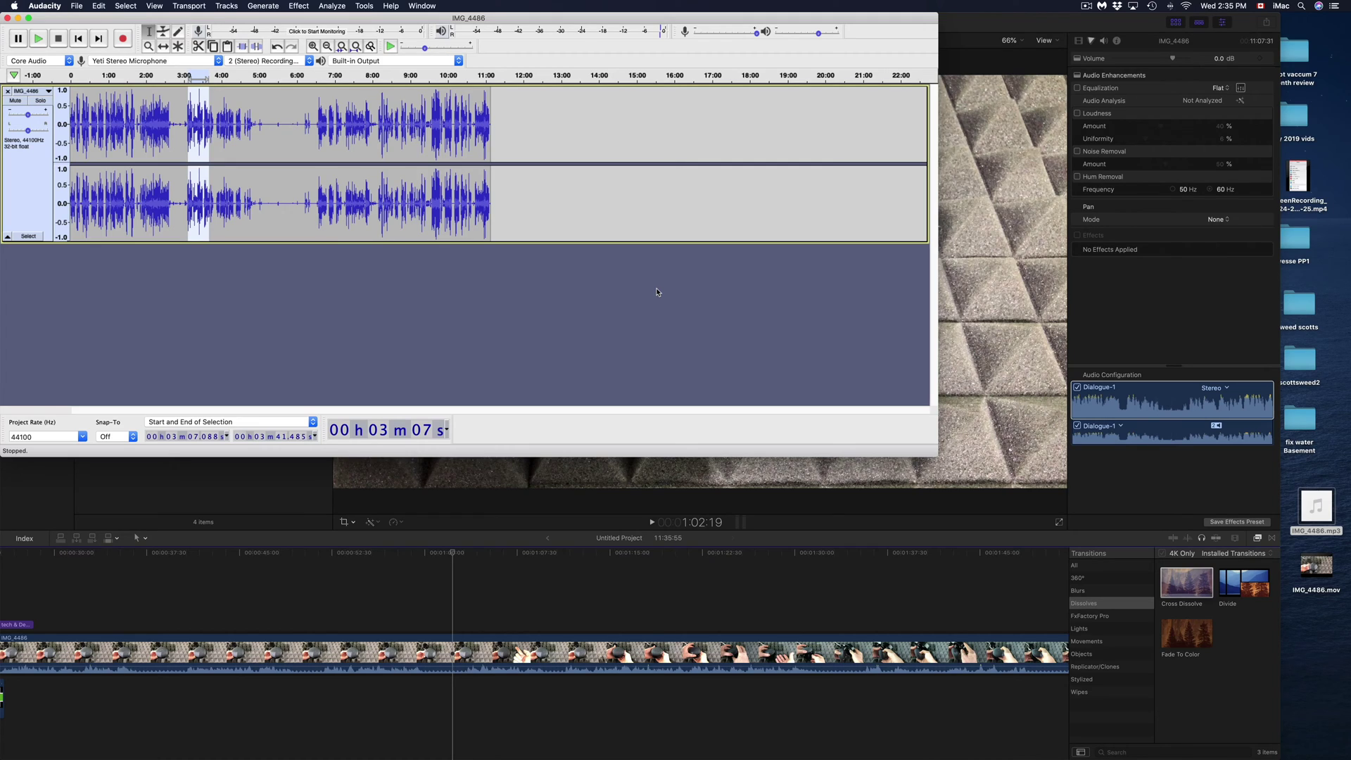
Quit Audacity without saving and place IMG_4486.mp3 in the Final Cut timeline below the video.
{"action": "left_click_drag", "start_coordinate": [55, 22], "coordinate": [359, 47]}
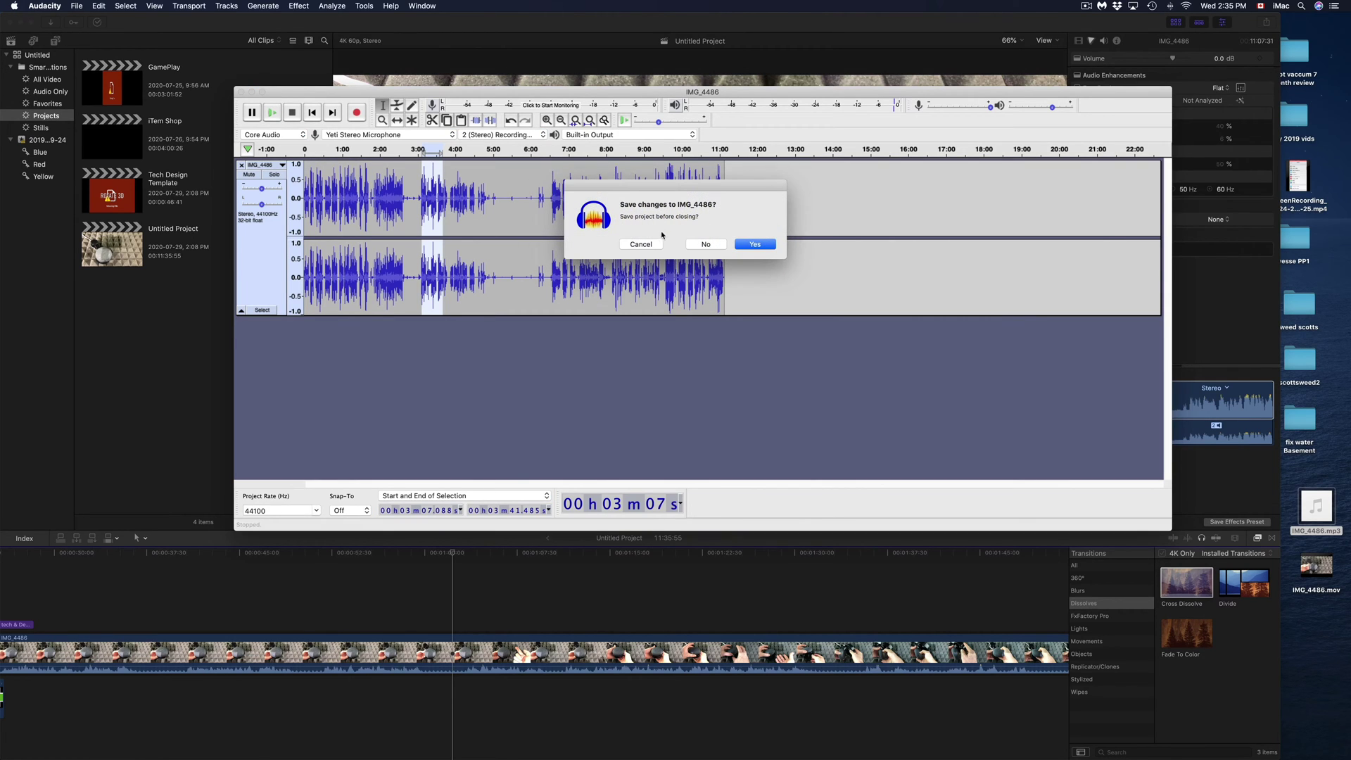
{"action": "left_click", "coordinate": [706, 245]}
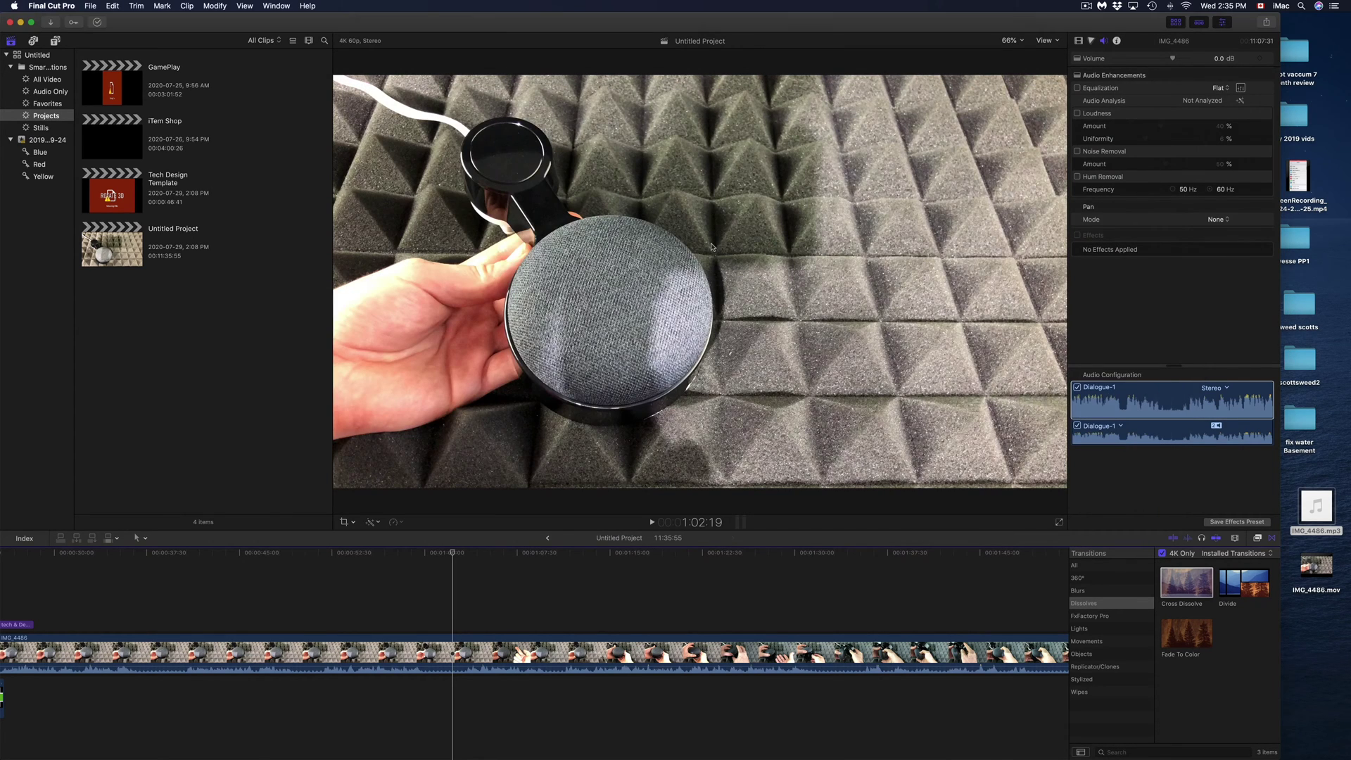
{"action": "left_click", "coordinate": [1322, 507]}
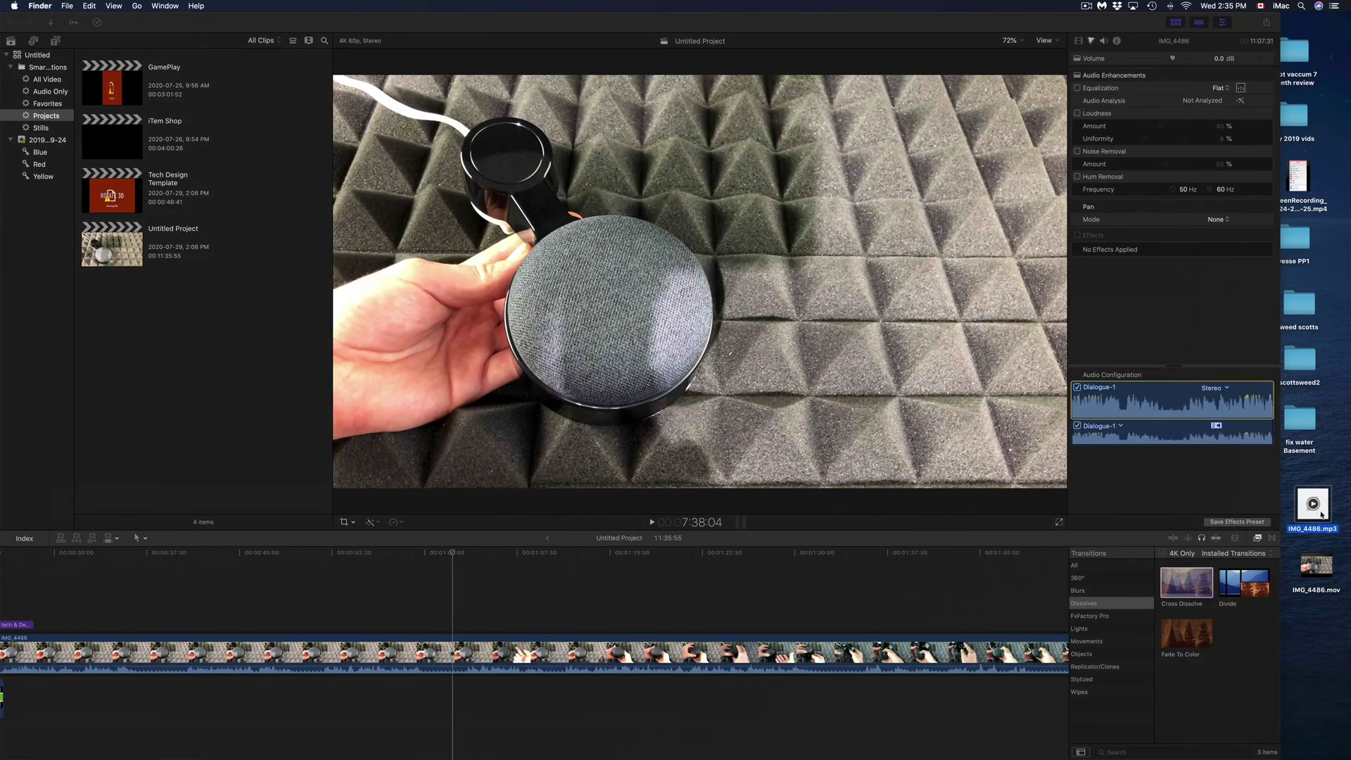
{"action": "left_click_drag", "start_coordinate": [1322, 515], "coordinate": [97, 684]}
{"action": "left_click_drag", "start_coordinate": [1092, 649], "coordinate": [418, 705]}
Delete the green arrow clip and the 4k background clip from the timeline.
{"action": "scroll", "coordinate": [351, 697], "scroll_direction": "left", "scroll_amount": 5}
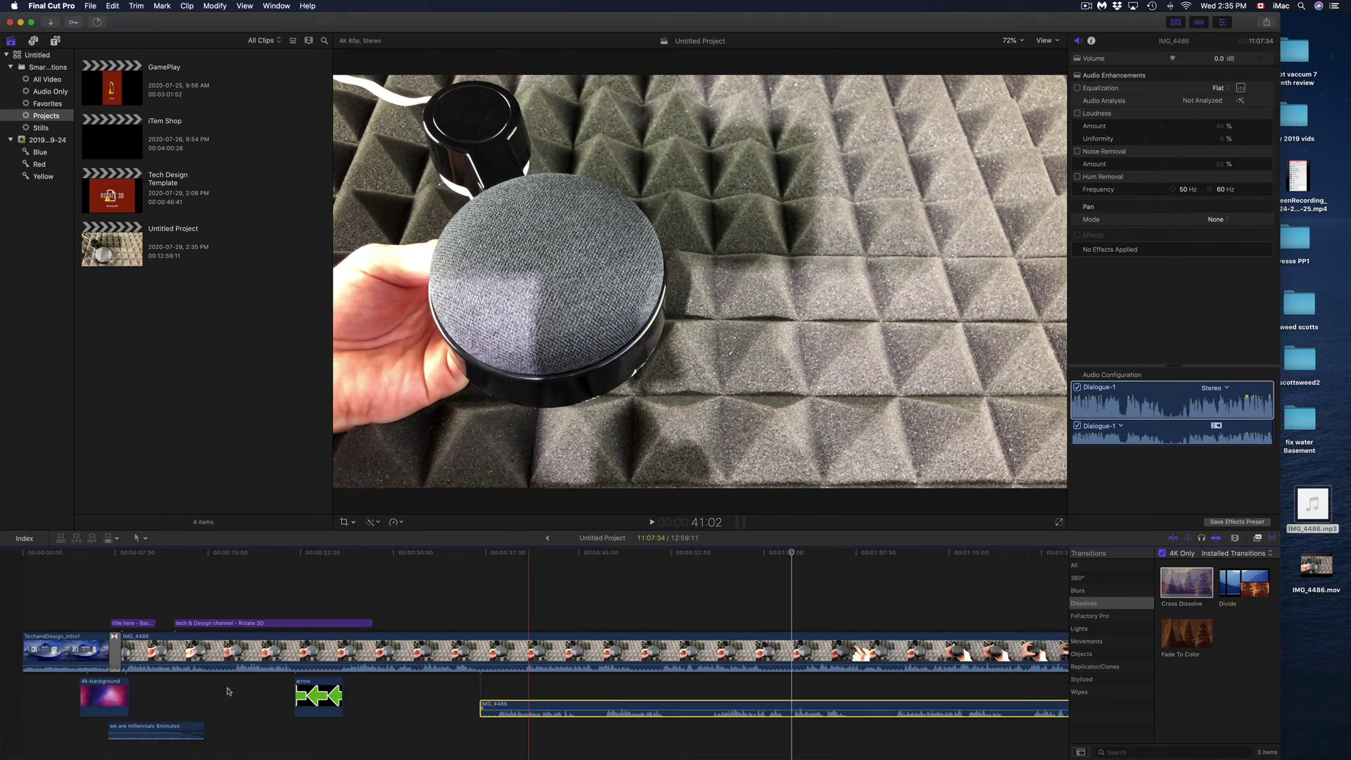
{"action": "left_click", "coordinate": [301, 698]}
{"action": "key", "text": "Delete"}
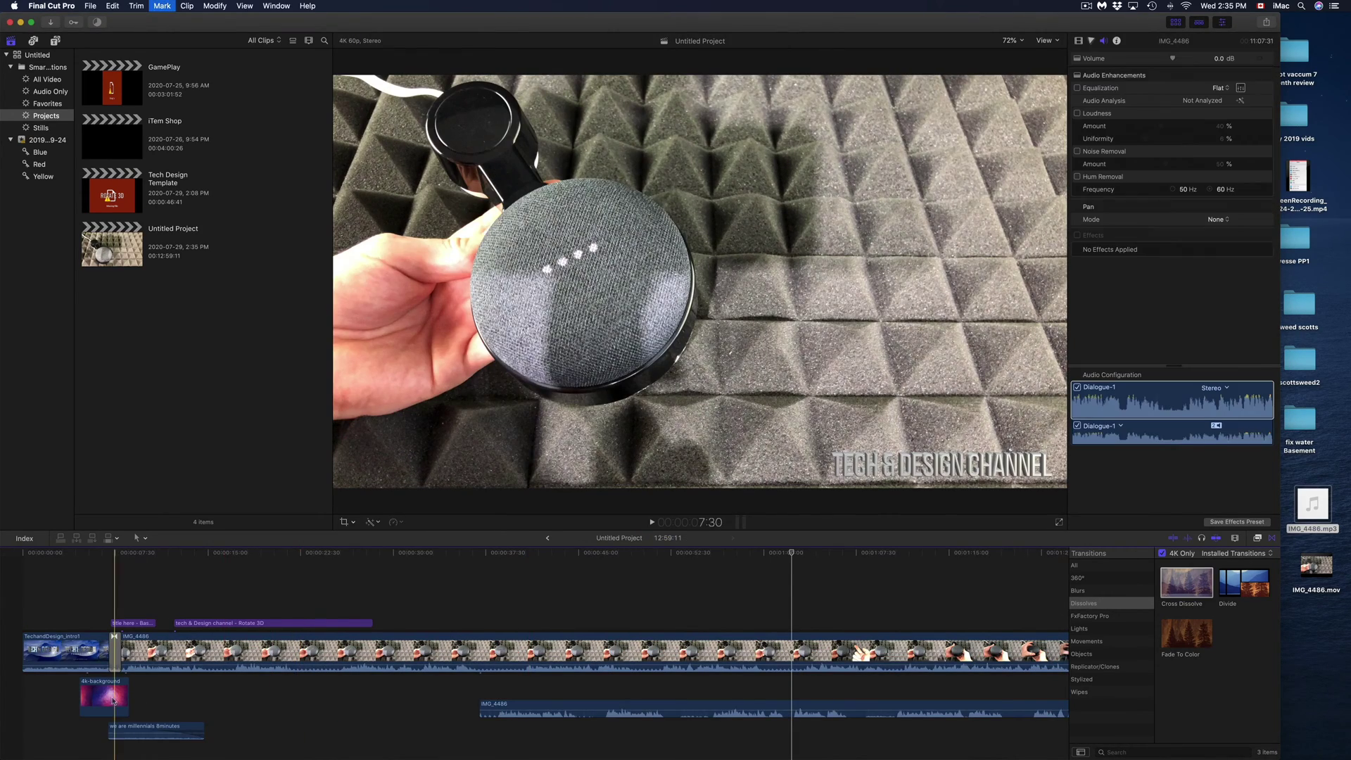
{"action": "left_click", "coordinate": [128, 697]}
{"action": "key", "text": "Delete"}
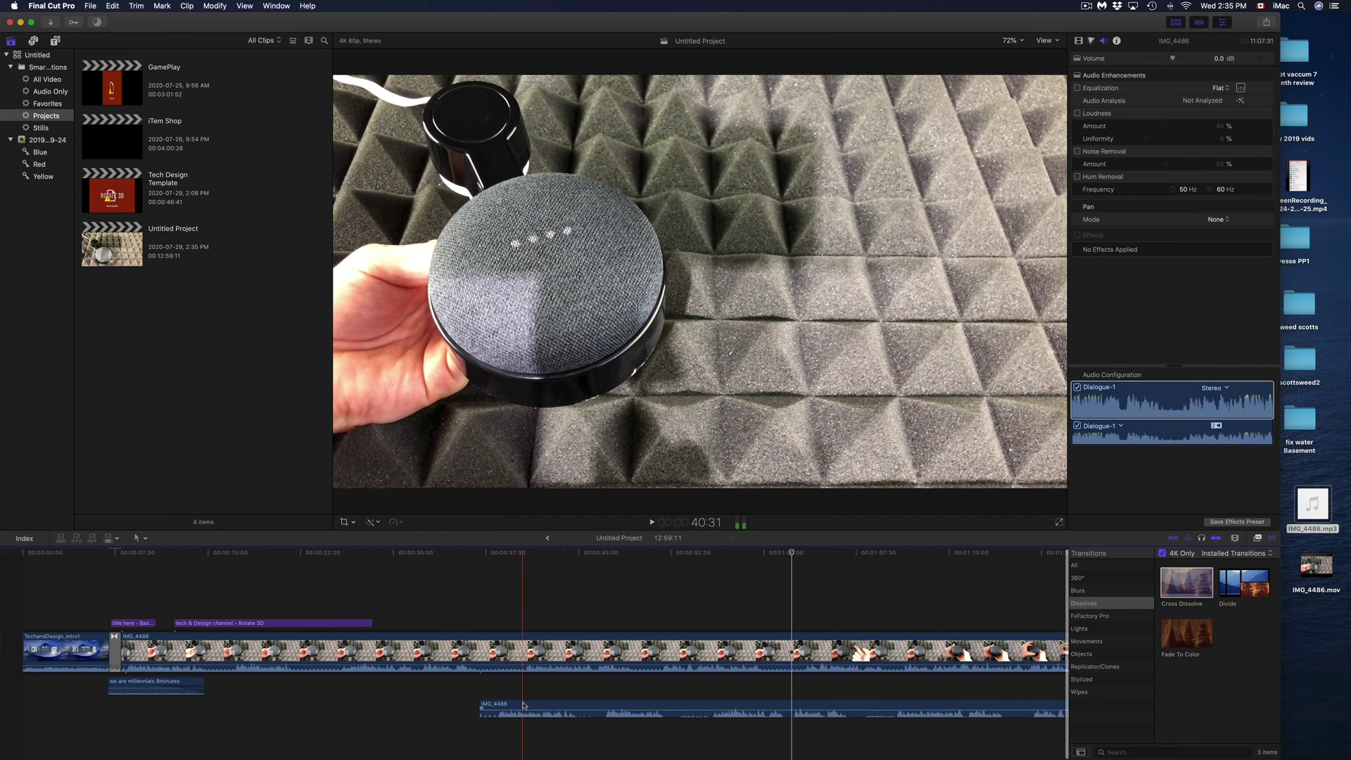
Slide the MP3 audio to line up with the video's start and play back to check sync.
{"action": "left_click_drag", "start_coordinate": [493, 707], "coordinate": [120, 708]}
{"action": "key", "text": "space"}
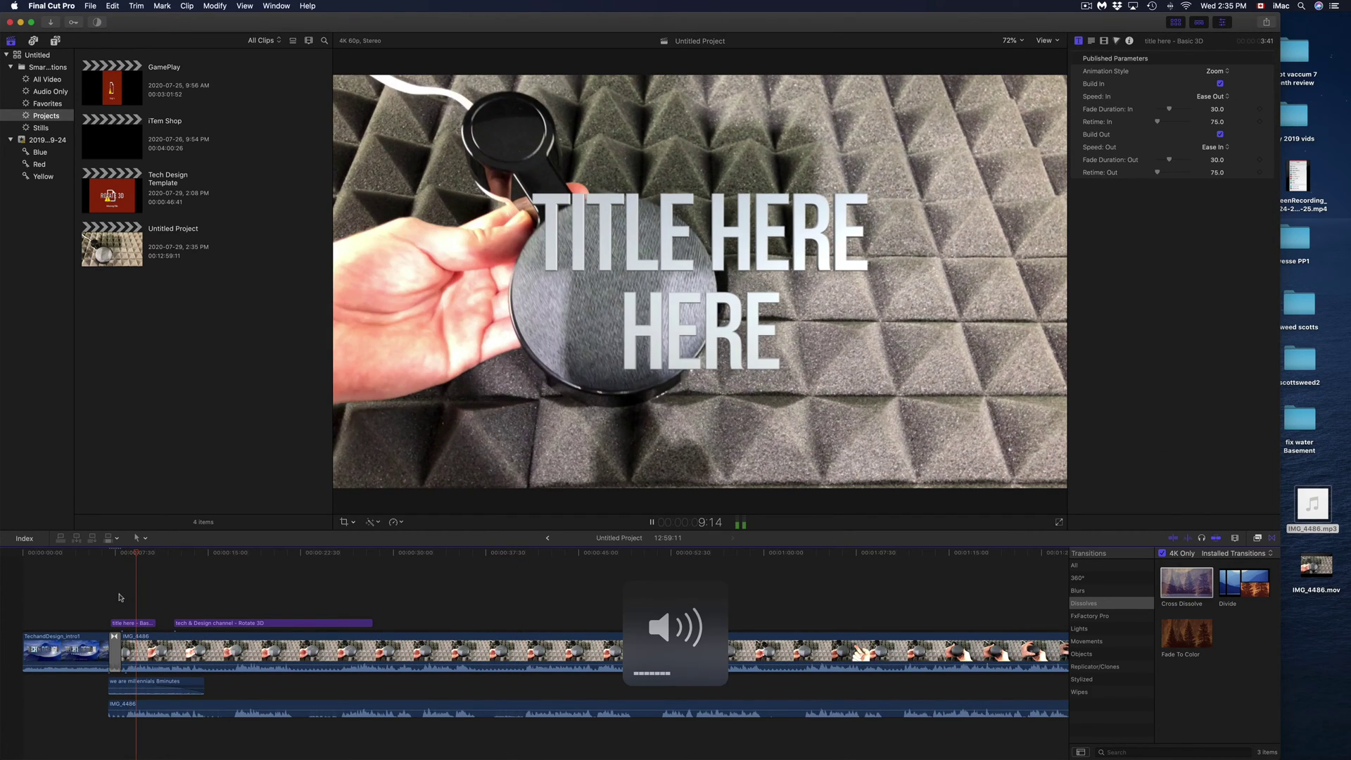
{"action": "key", "text": "space"}
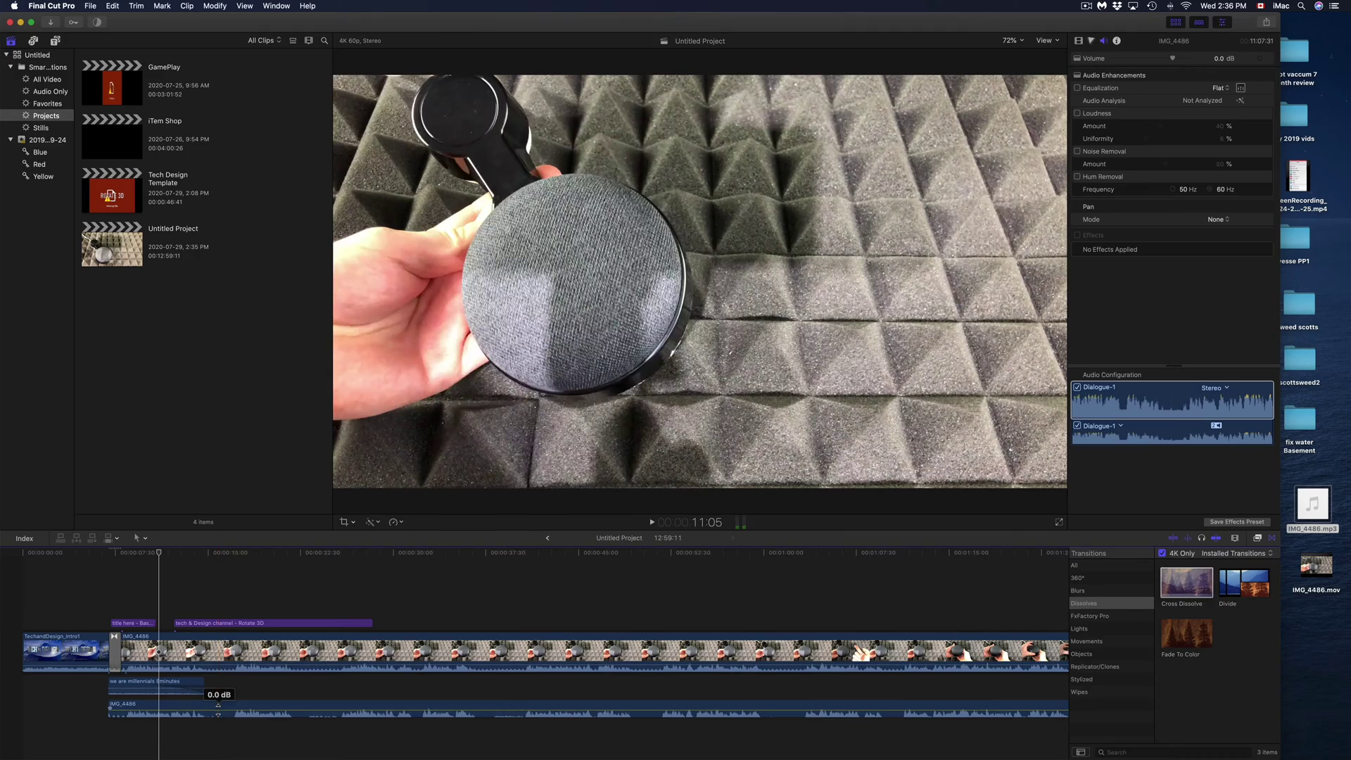
Audition playback from about 22 seconds, then turn the IMG_4486 video clip's volume down to -∞ dB.
{"action": "left_click", "coordinate": [215, 707]}
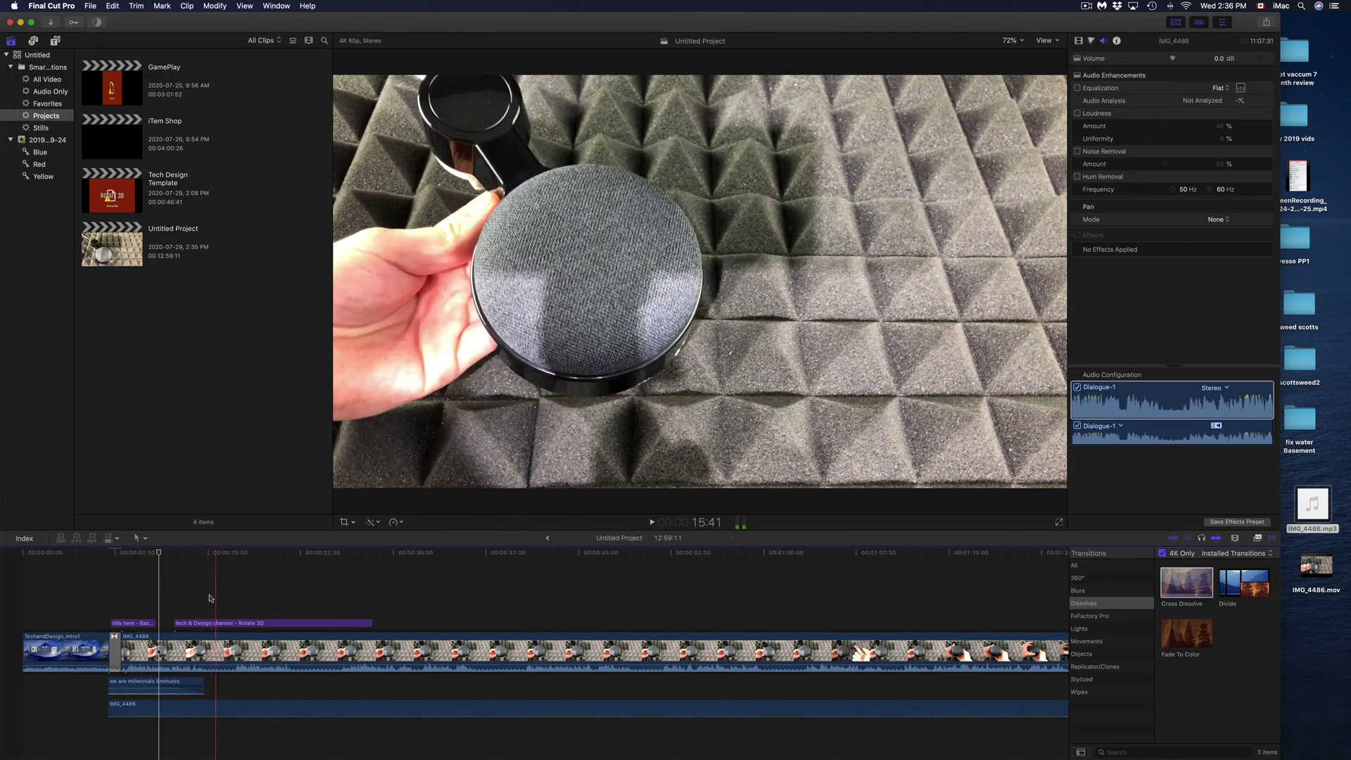
{"action": "left_click", "coordinate": [299, 593]}
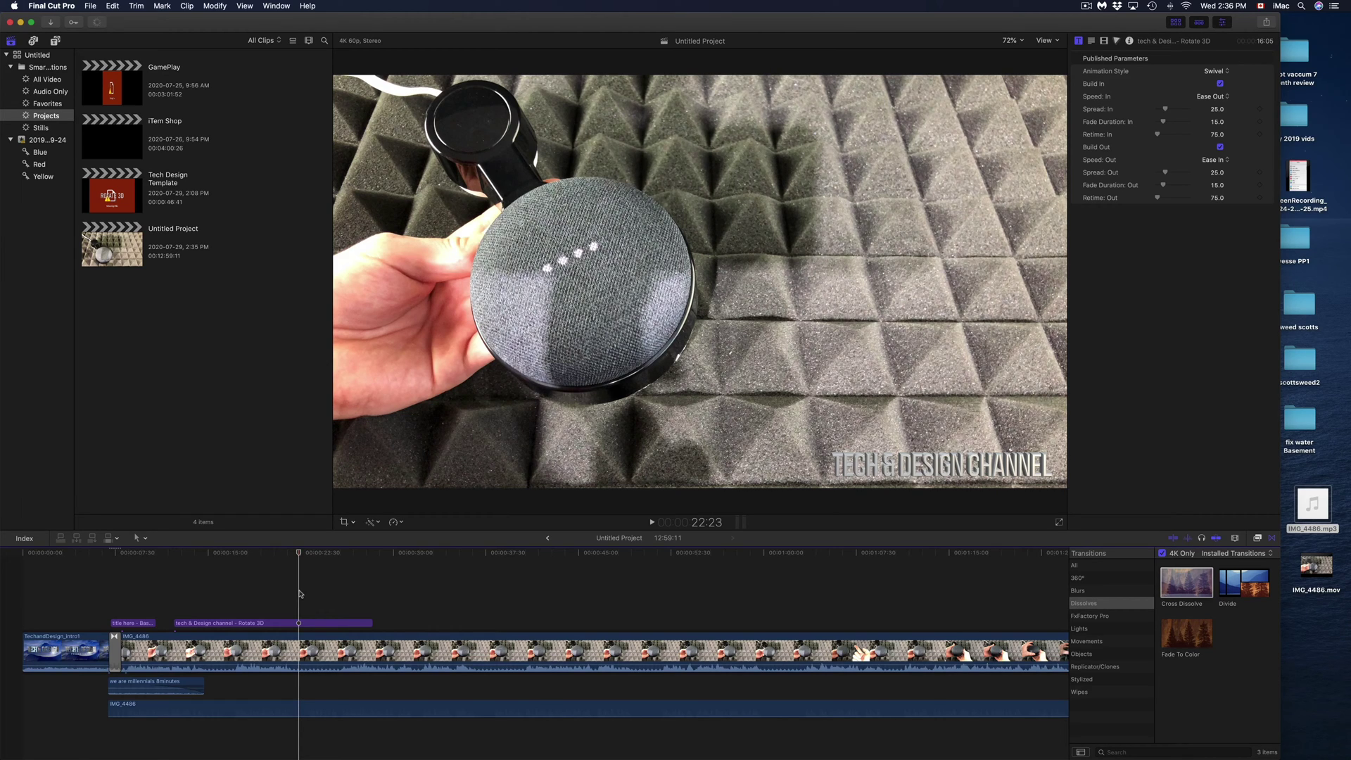
{"action": "key", "text": "space"}
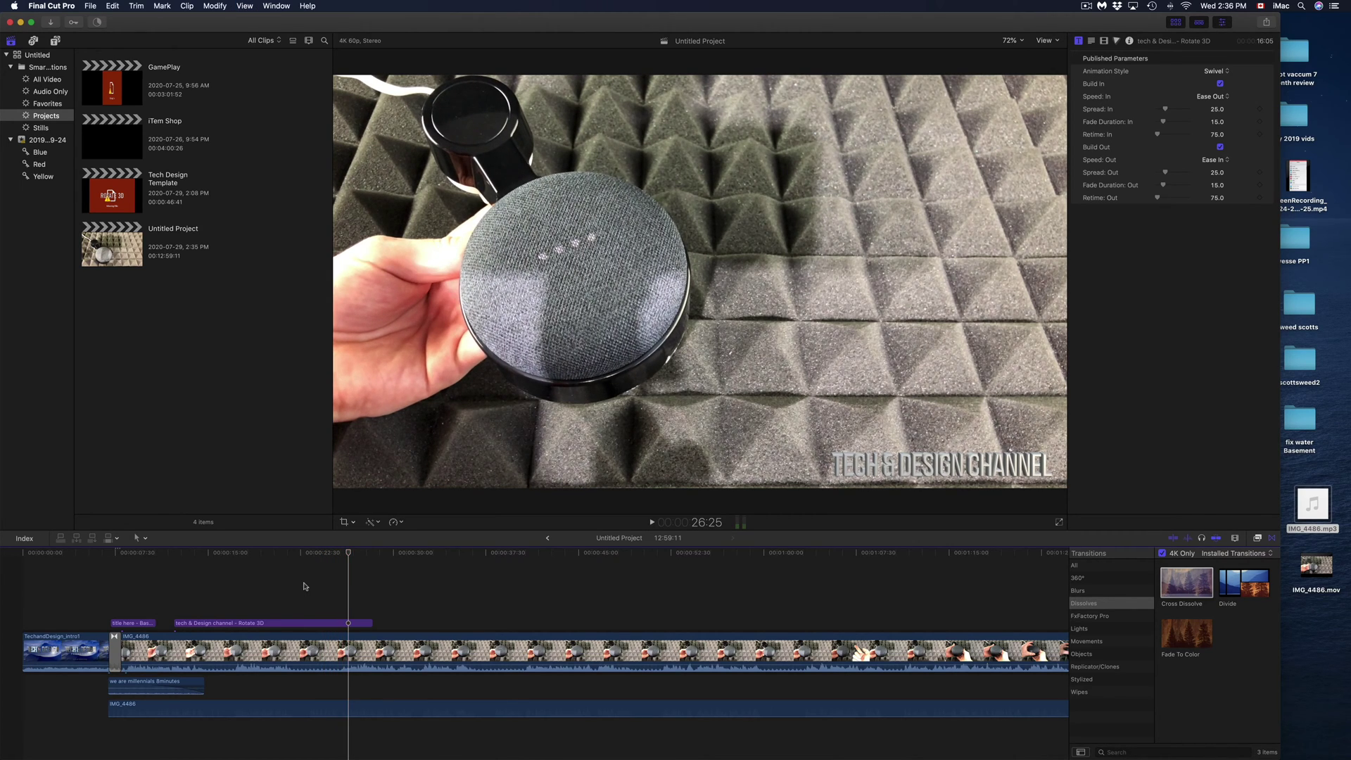
{"action": "left_click", "coordinate": [305, 589]}
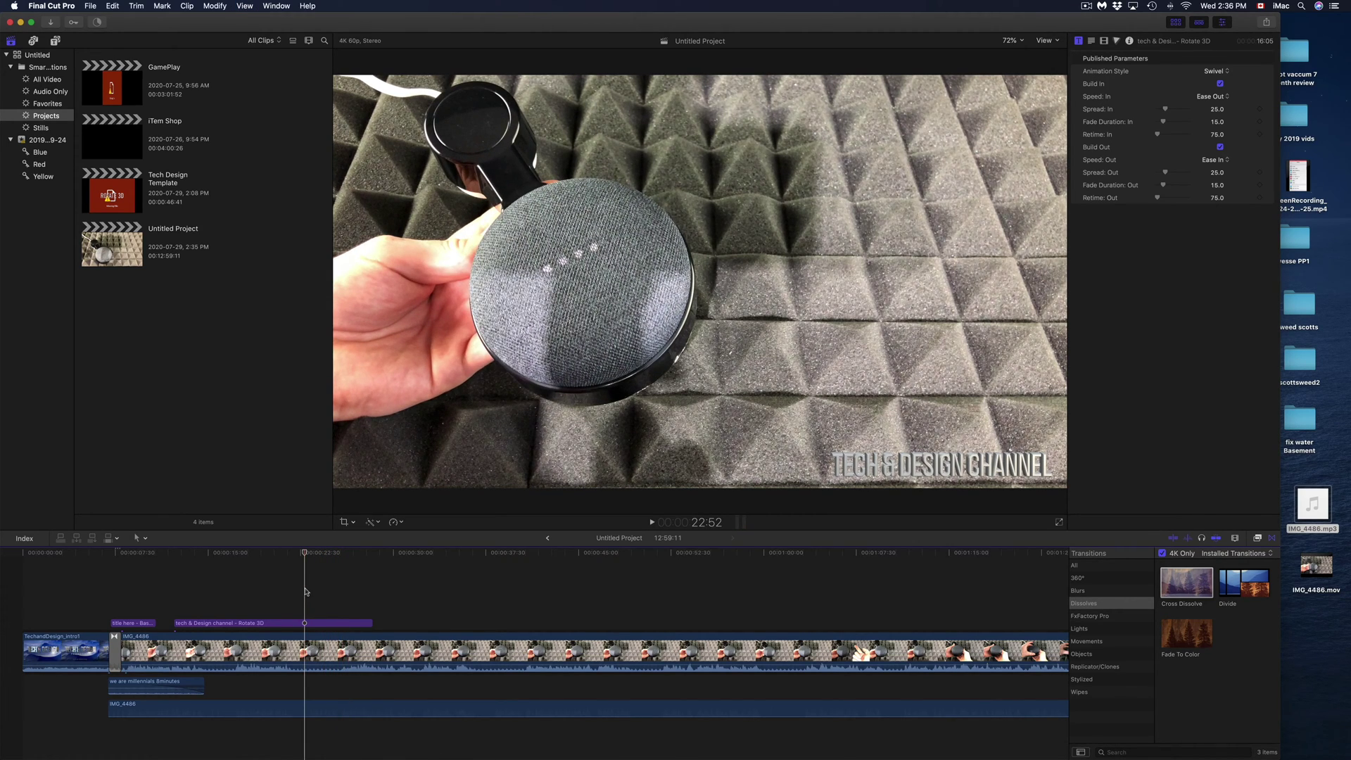
{"action": "left_click", "coordinate": [273, 662]}
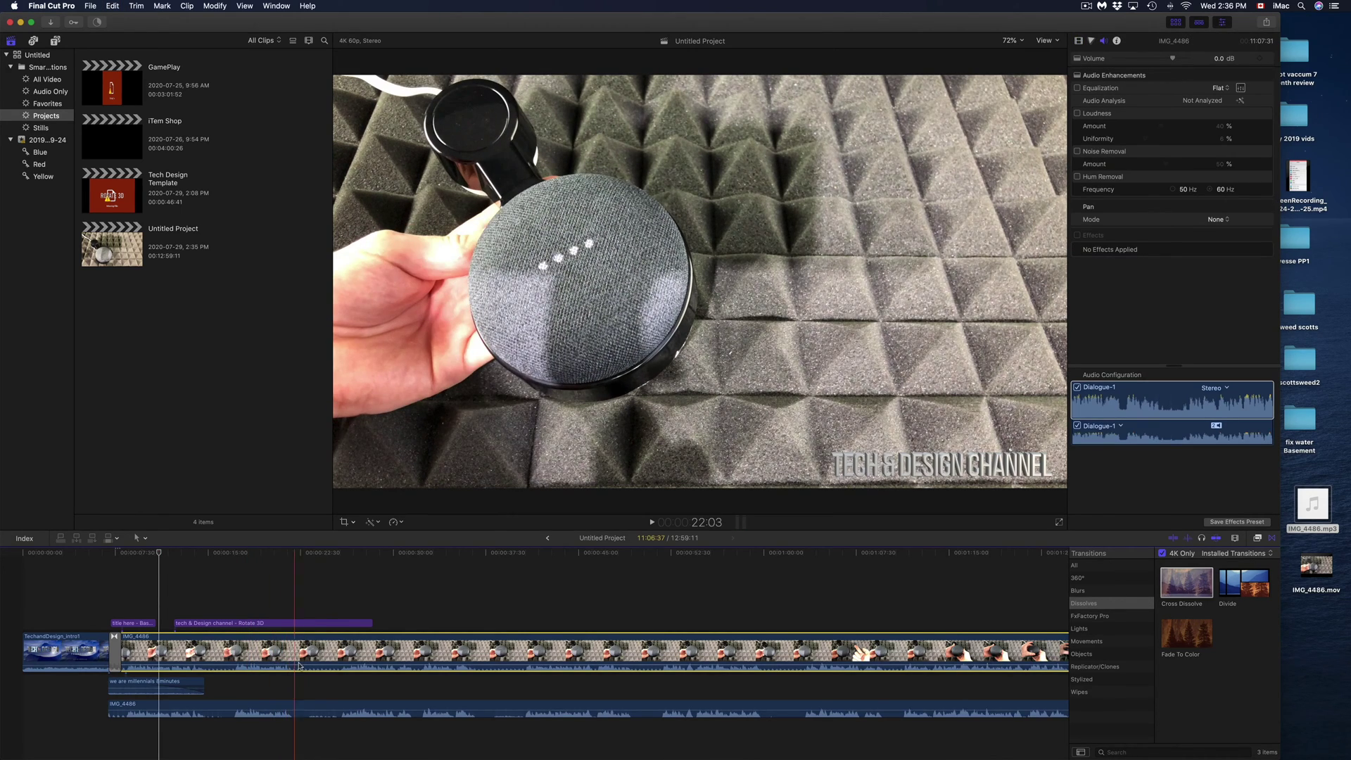
{"action": "left_click_drag", "start_coordinate": [299, 658], "coordinate": [301, 681]}
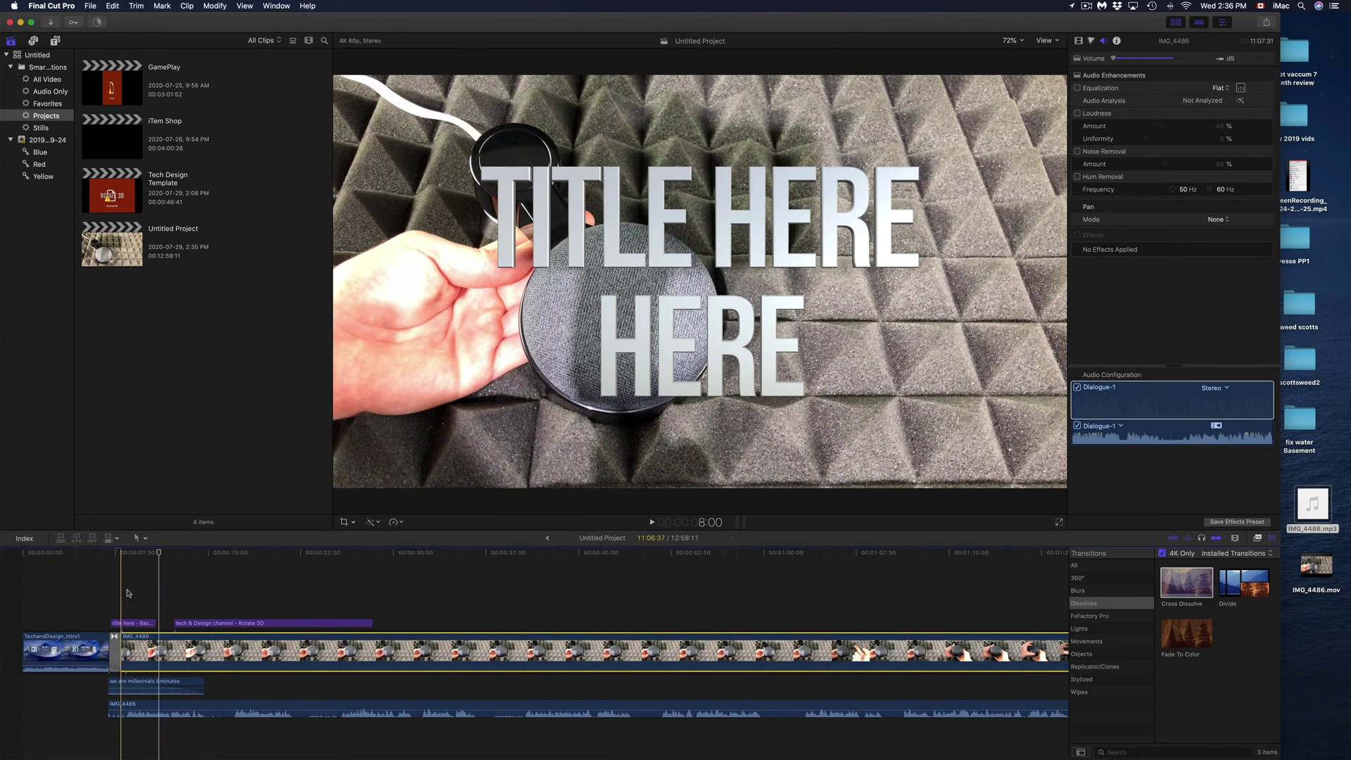
Undo the mute and lower the IMG_4486 video clip's volume line to -23.0 dB in the timeline.
{"action": "key", "text": "super+z"}
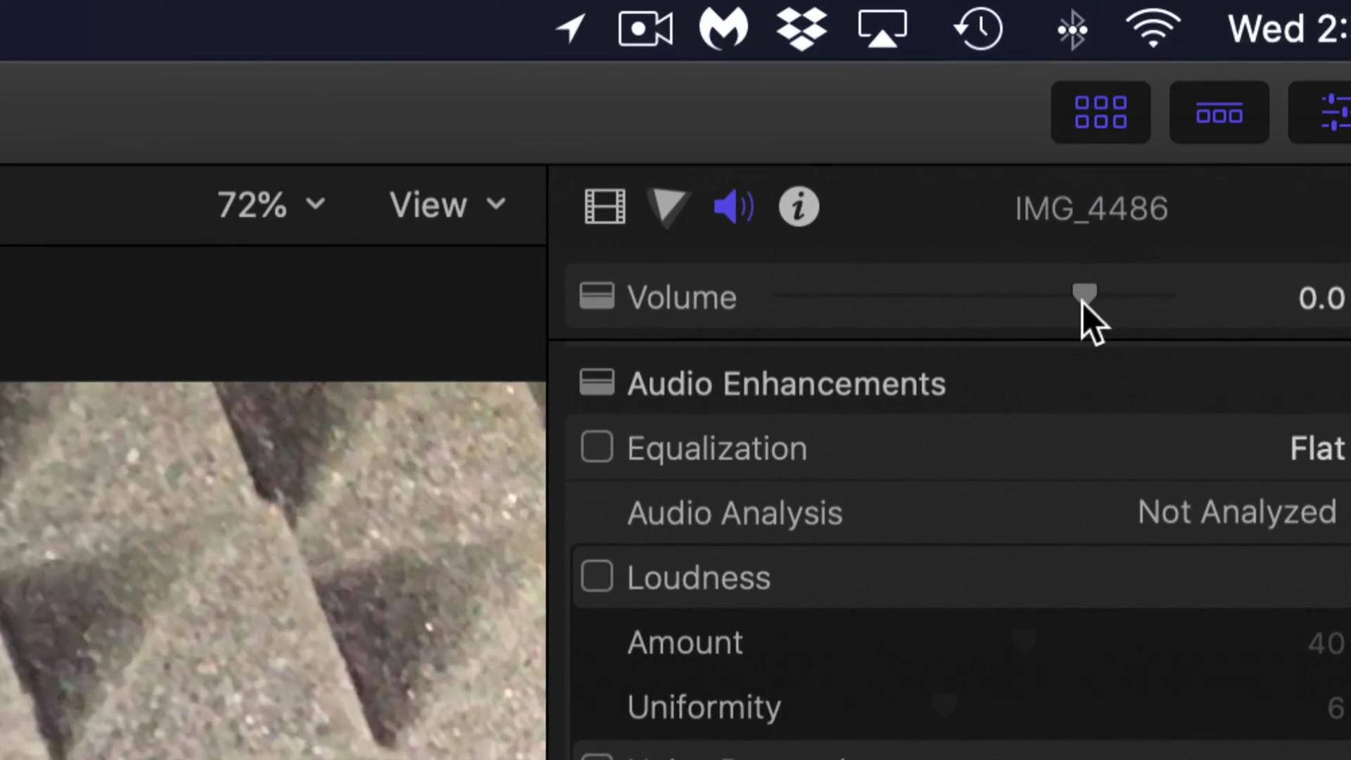
{"action": "left_click_drag", "start_coordinate": [1082, 303], "coordinate": [732, 322]}
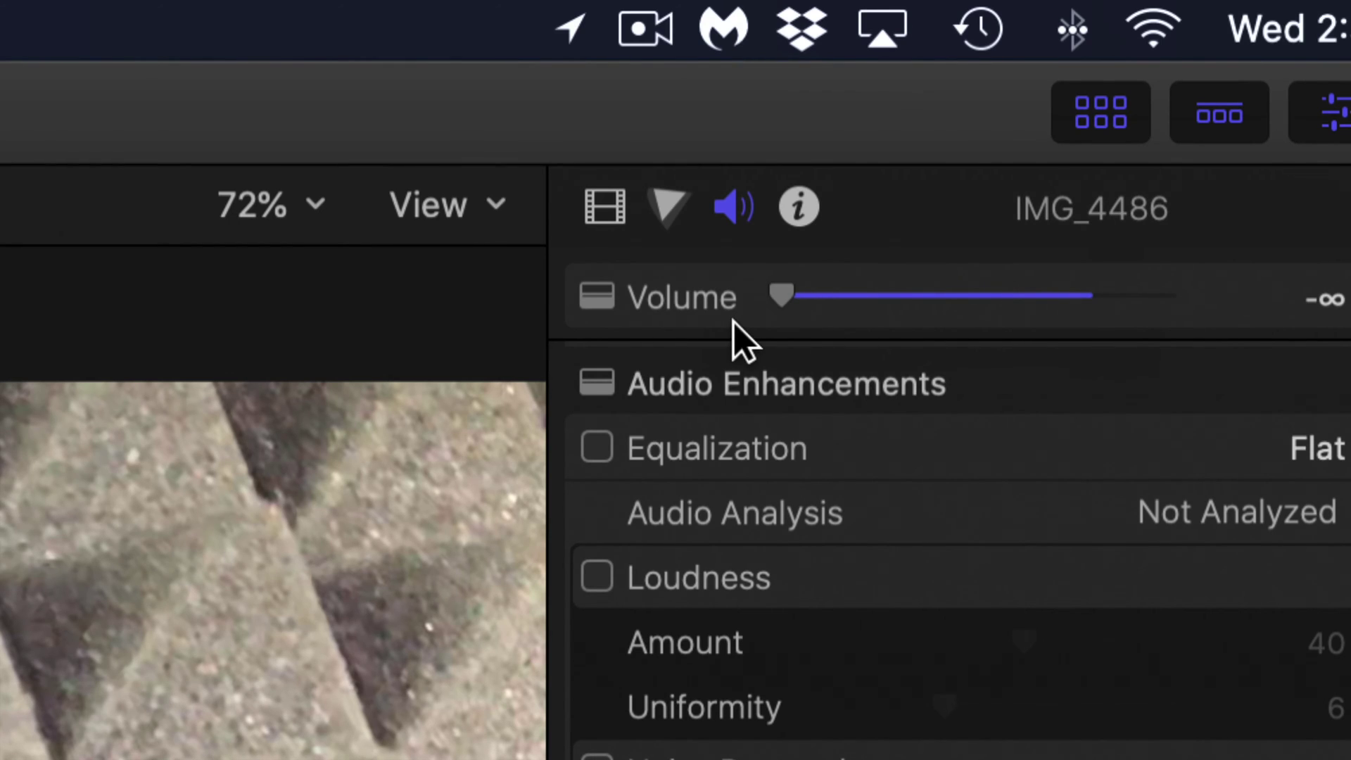
{"action": "key", "text": "super+z"}
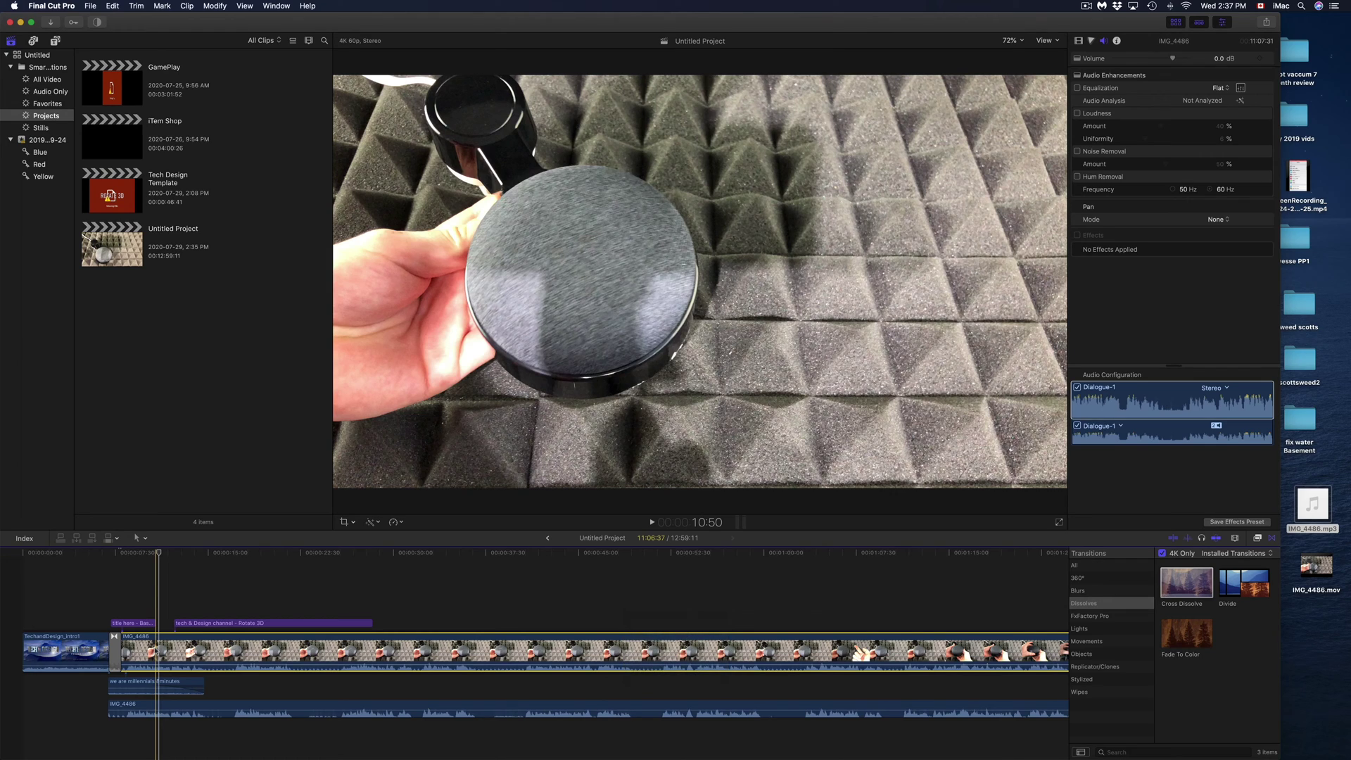
{"action": "scroll", "coordinate": [172, 651], "scroll_direction": "right", "scroll_amount": 1}
{"action": "scroll", "coordinate": [172, 650], "scroll_direction": "left", "scroll_amount": 1}
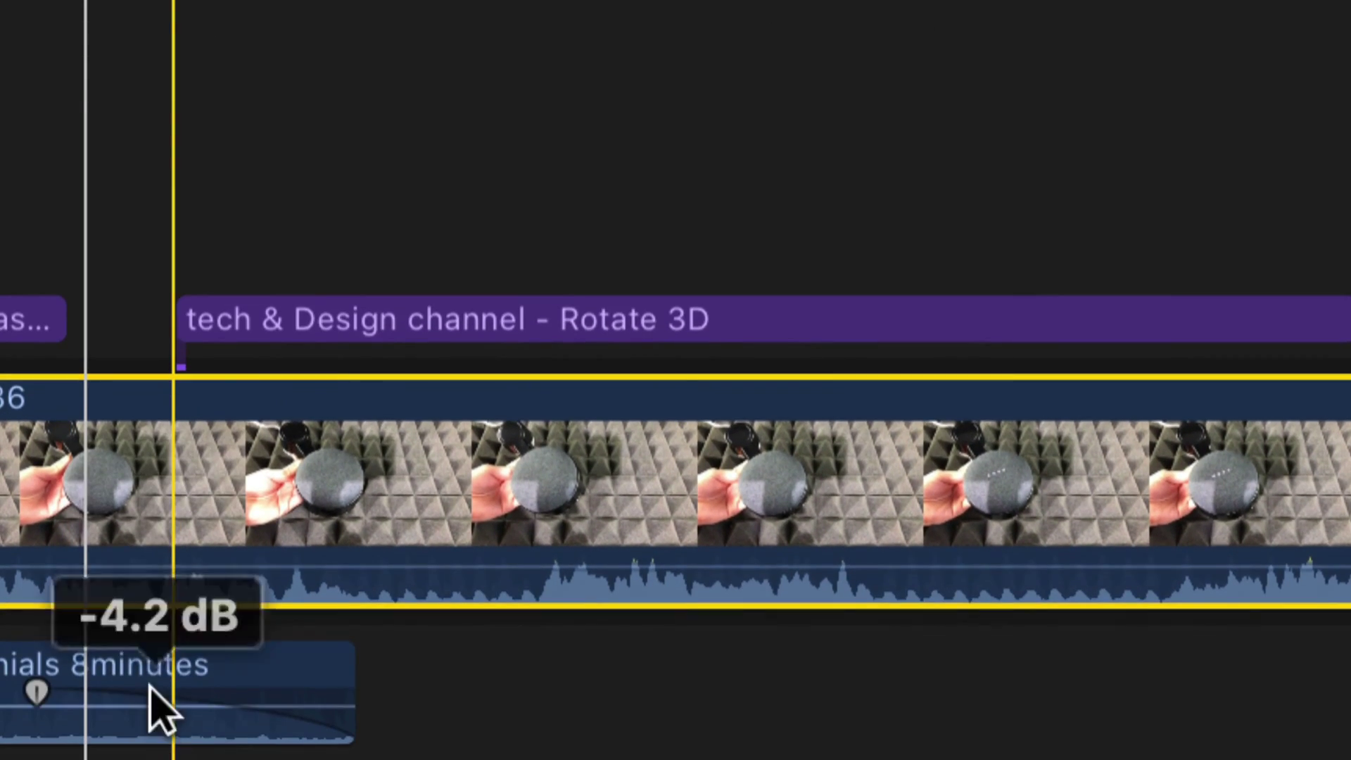
{"action": "left_click_drag", "start_coordinate": [158, 572], "coordinate": [166, 640]}
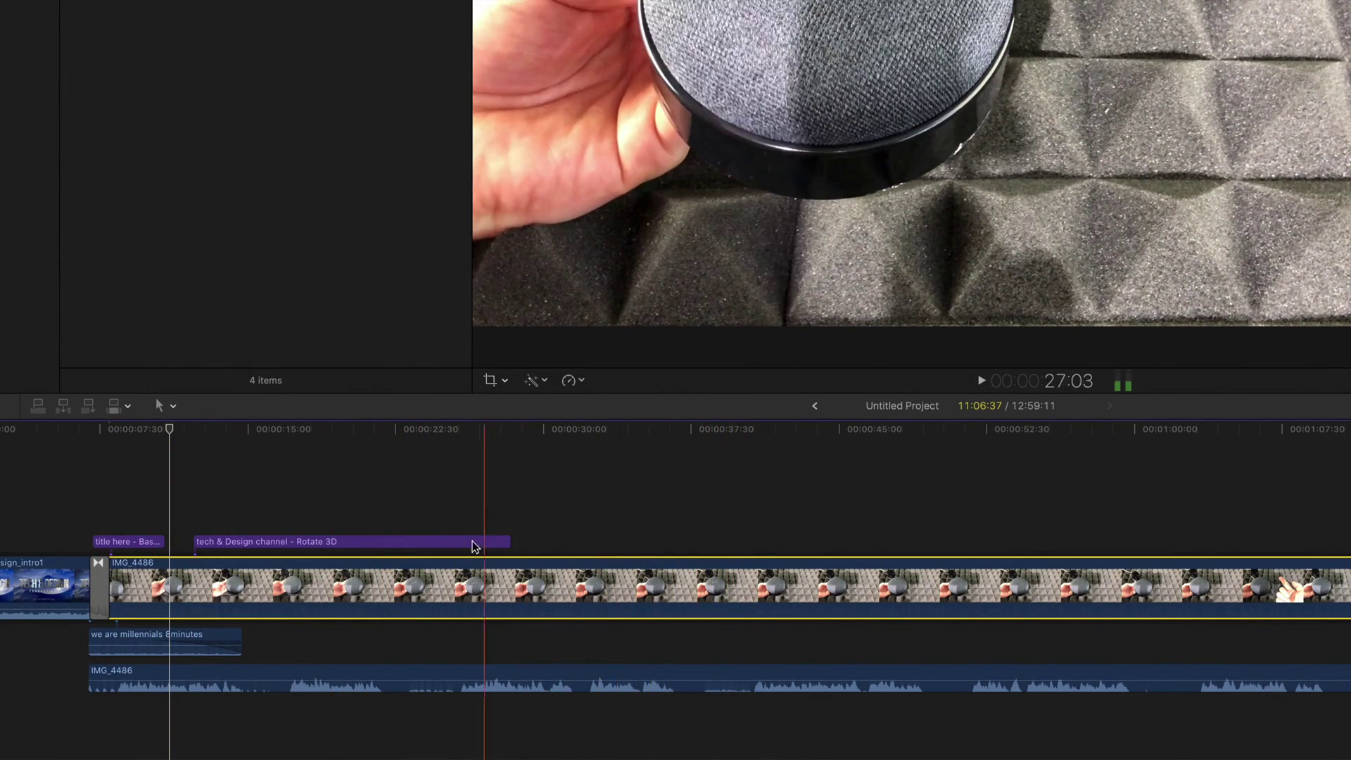
{"action": "left_click", "coordinate": [387, 519]}
{"action": "key", "text": "space"}
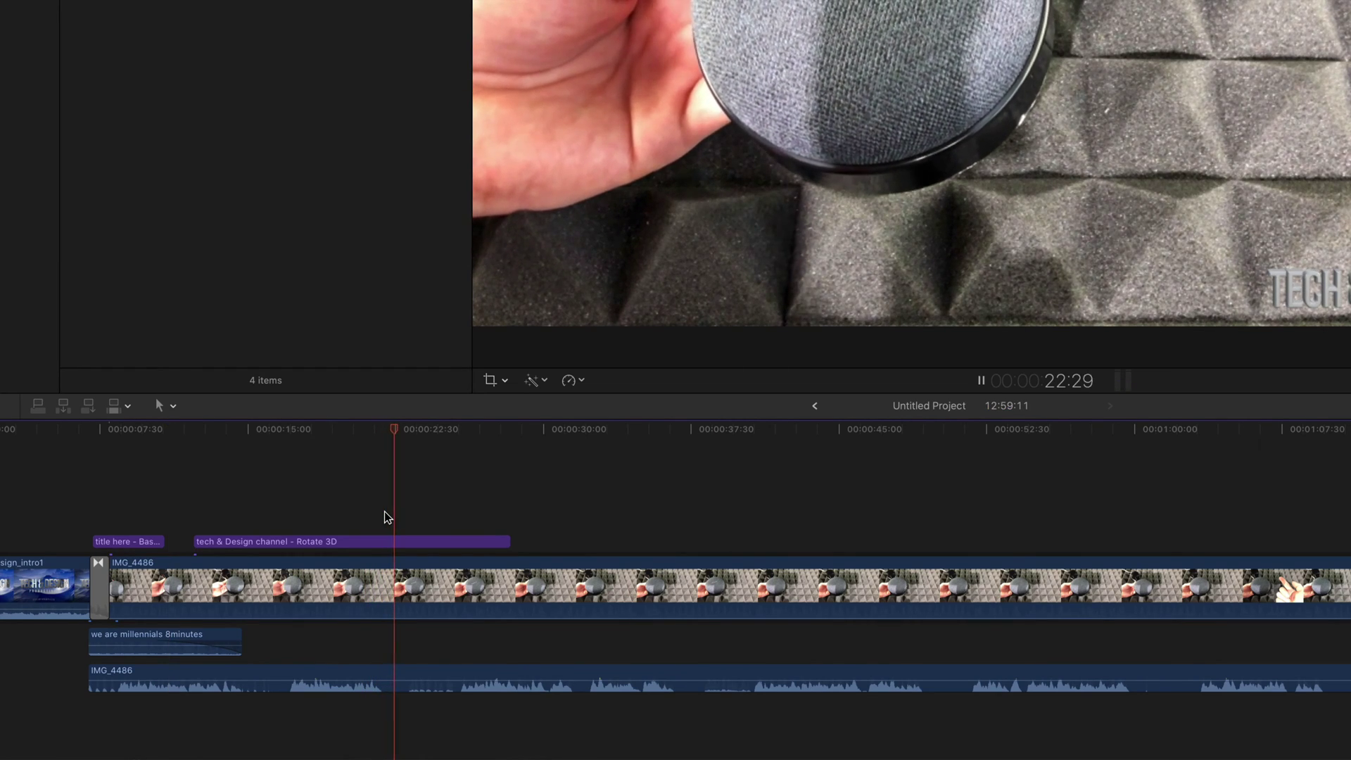
{"action": "key", "text": "XF86AudioRaiseVolume"}
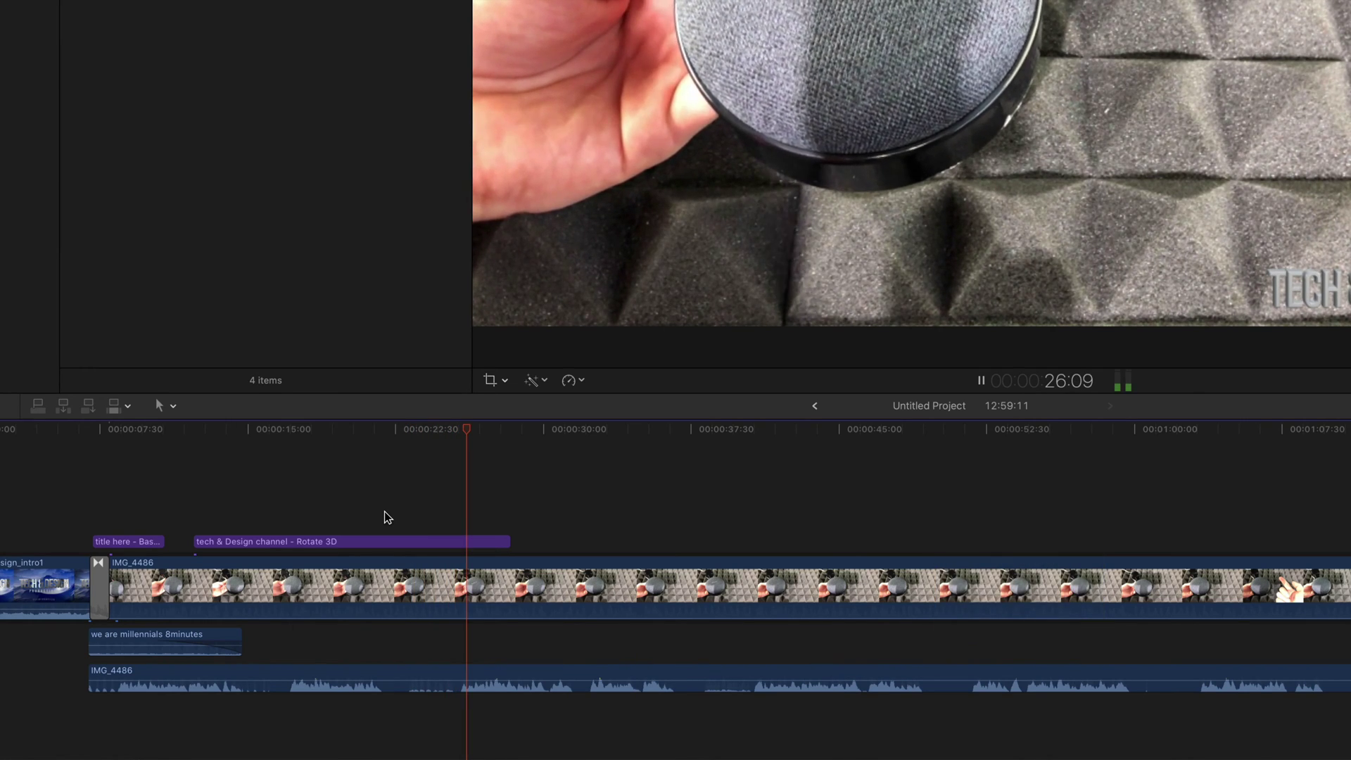
{"action": "key", "text": "space"}
{"action": "key", "text": "XF86AudioLowerVolume"}
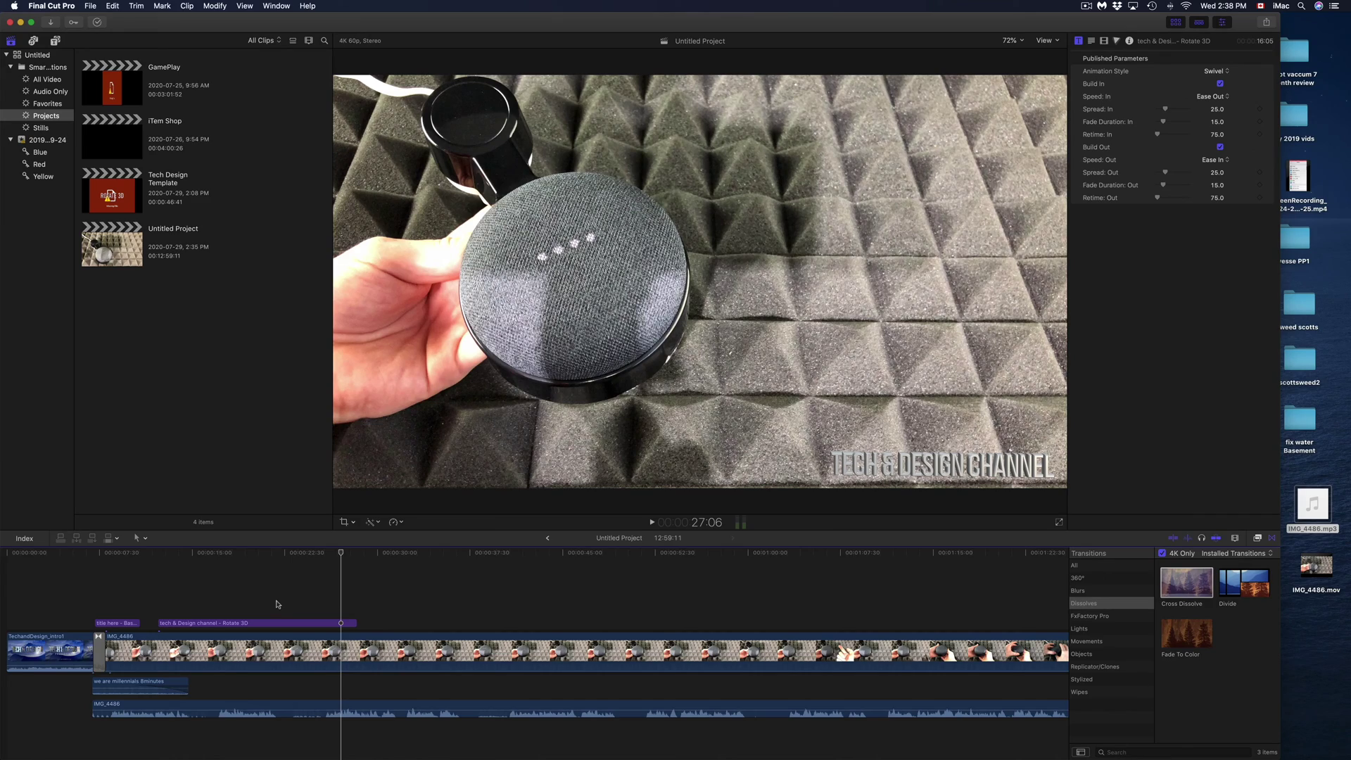
{"action": "mouse_move", "coordinate": [992, 749]}
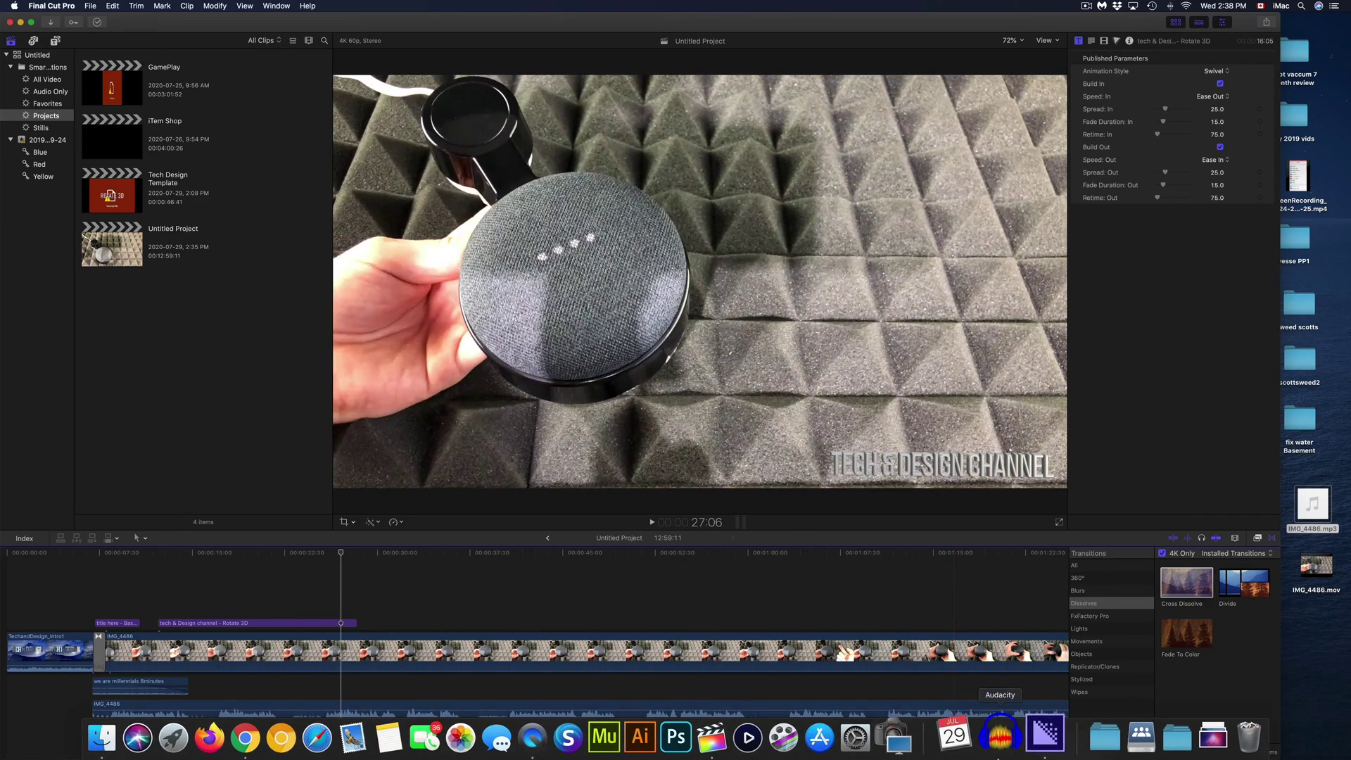